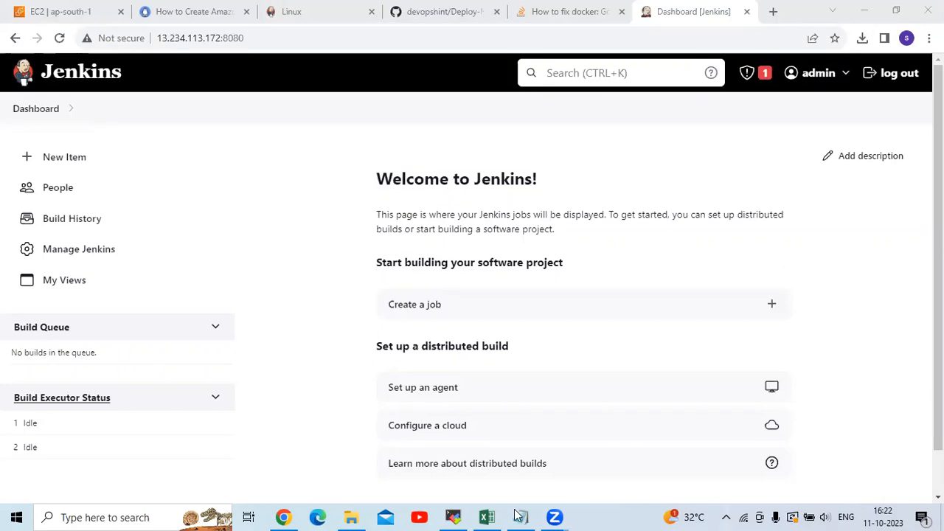
- Switch to Notepad and review the title and pipeline script of the Deploy NodeApp to AWS EKS notes, then minimize them
key(alt+Tab)
scroll(502, 295, up, 10)
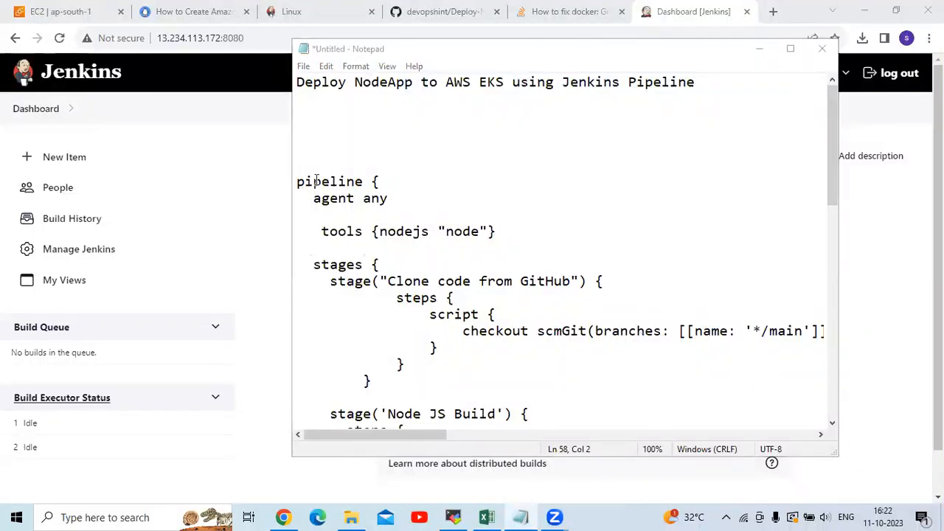
drag(385, 49, 376, 146)
drag(287, 179, 691, 181)
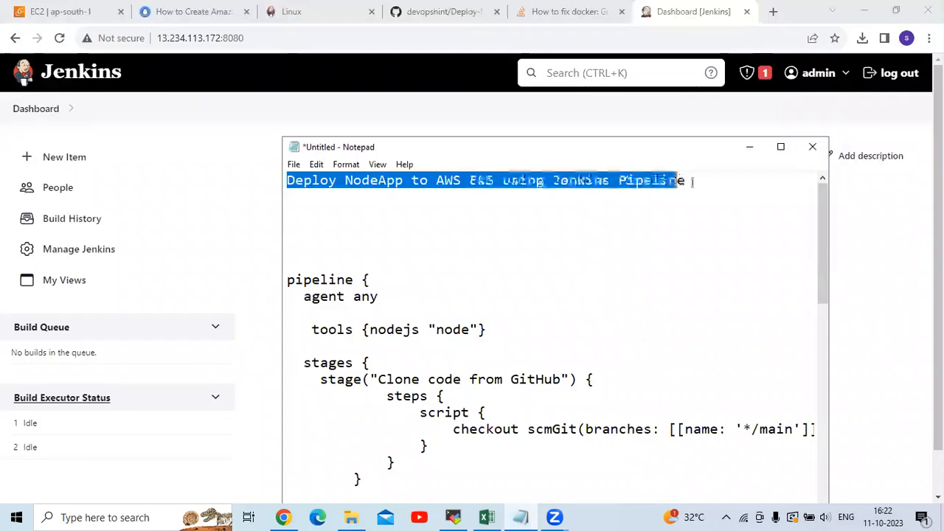
click(752, 147)
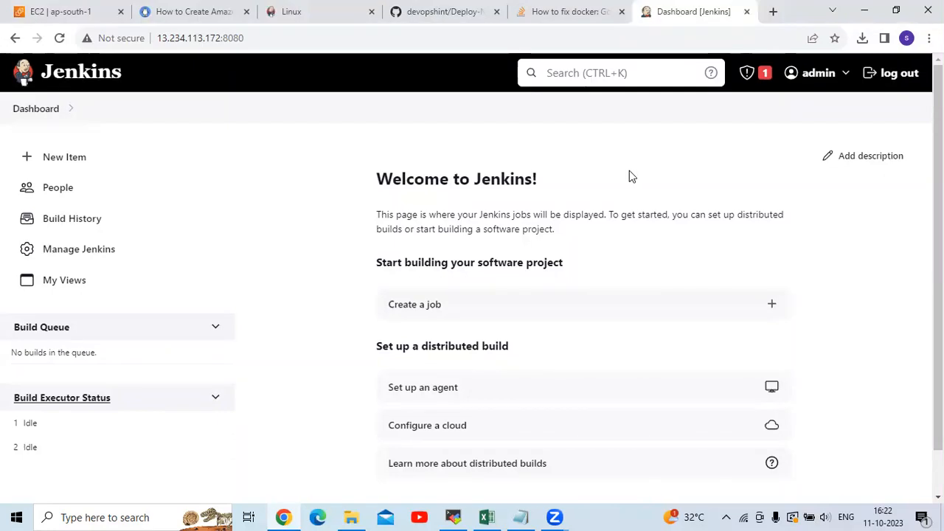
- Review the running EC2 instances in the AWS console and the fosstechnix guide on creating an EKS cluster with eksctl
click(20, 8)
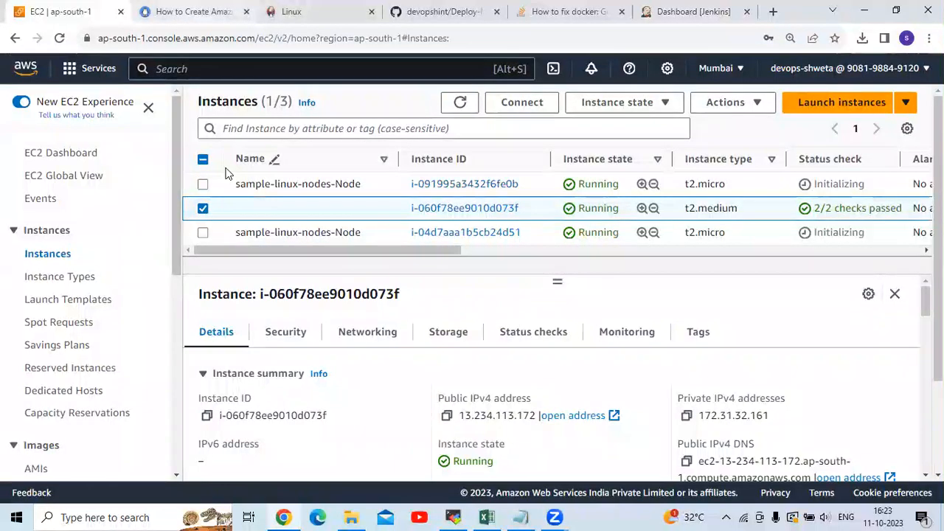
key(ctrl+Tab)
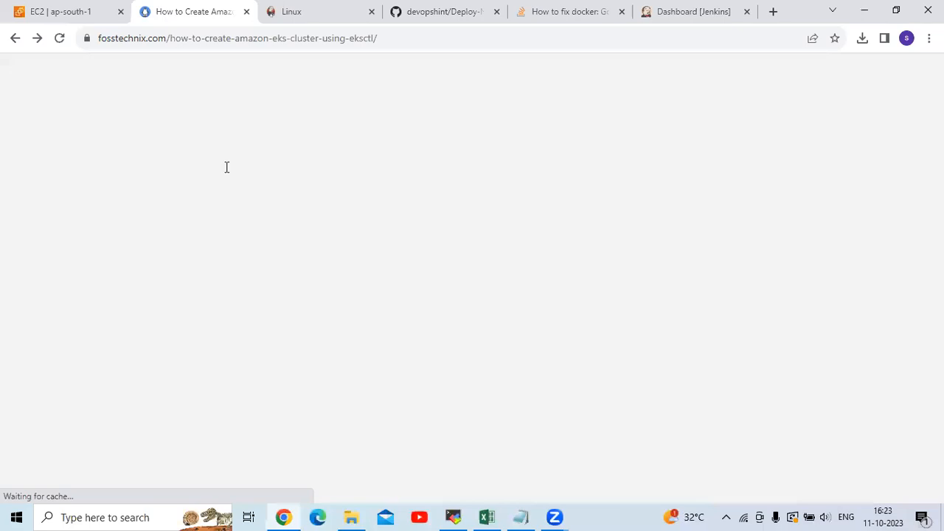
scroll(309, 239, up, 20)
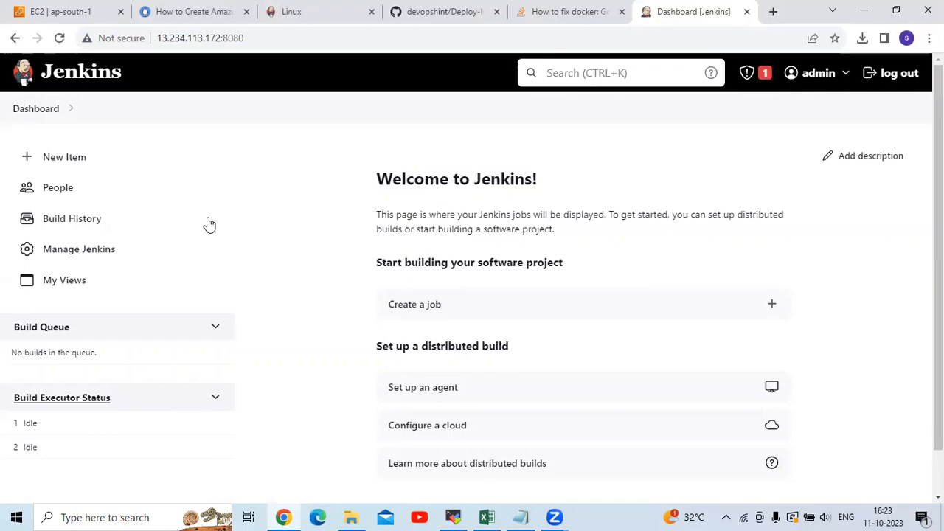
- Search the available plugins in the Jenkins plugin manager for "Nodejs"
click(101, 263)
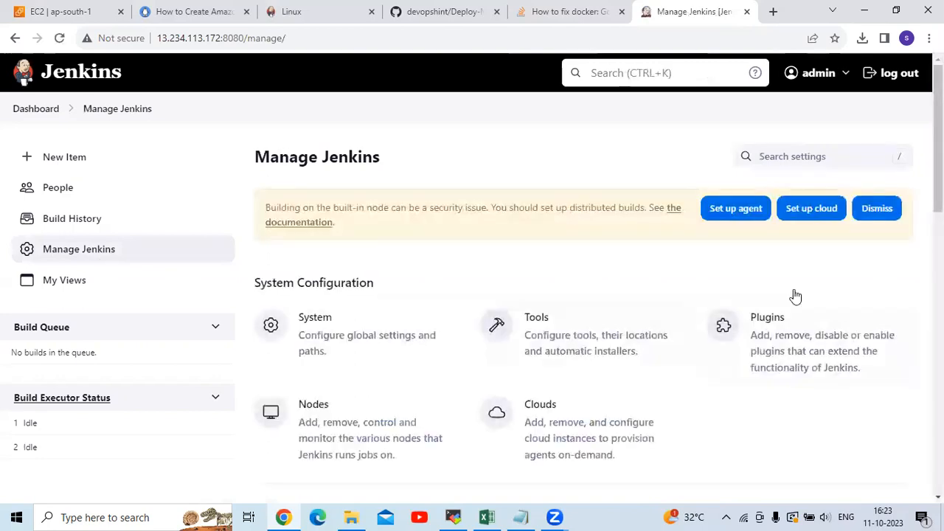
scroll(795, 296, down, 1)
click(795, 295)
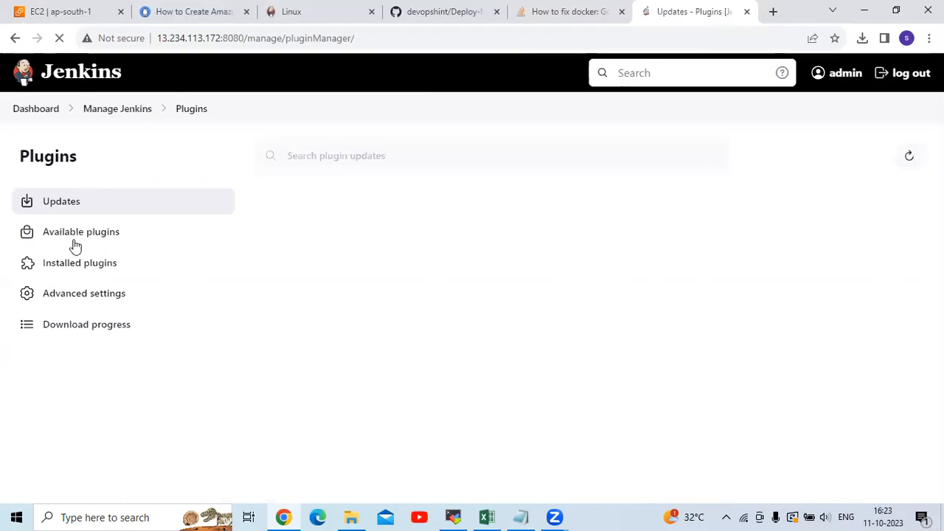
click(74, 245)
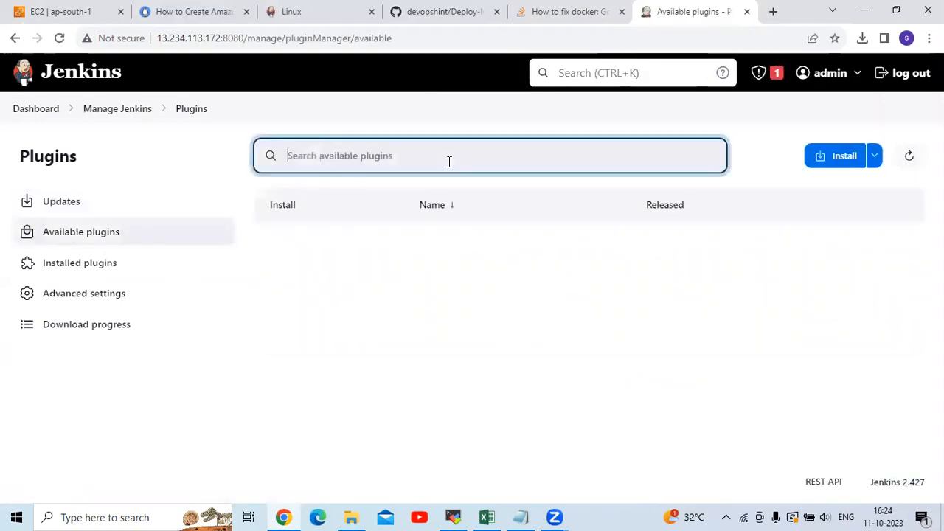
text(No)
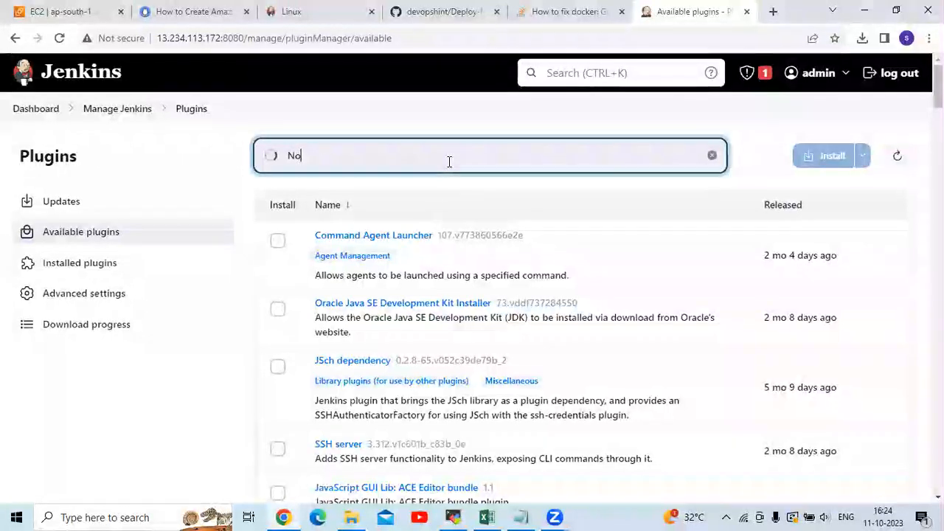
text(de)
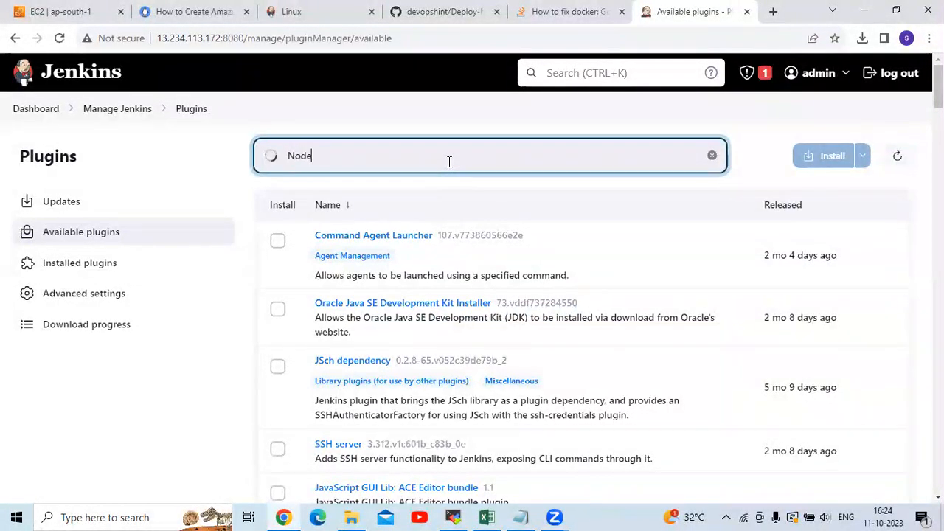
text(js)
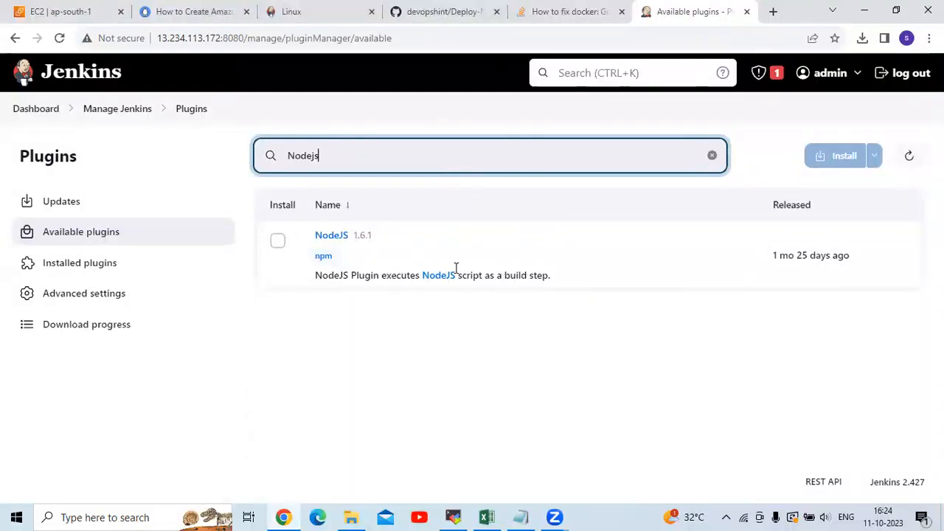
- Install the NodeJS plugin and check its entry in the download progress list
click(279, 242)
click(845, 167)
click(846, 167)
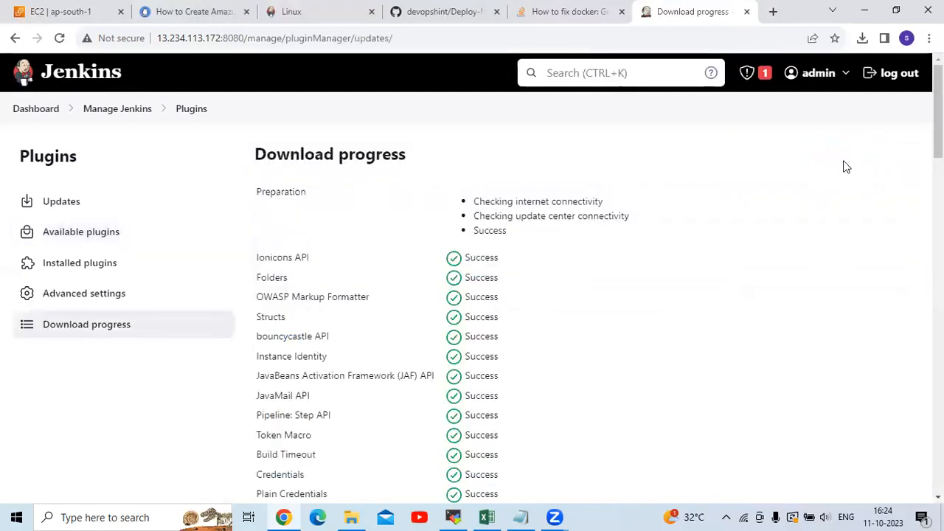
scroll(814, 399, down, 10)
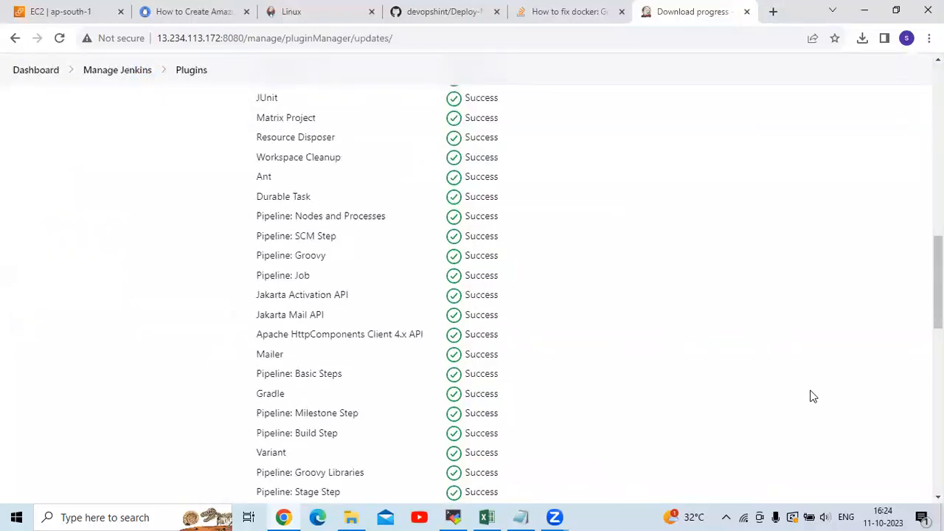
scroll(507, 352, down, 10)
scroll(499, 310, down, 2)
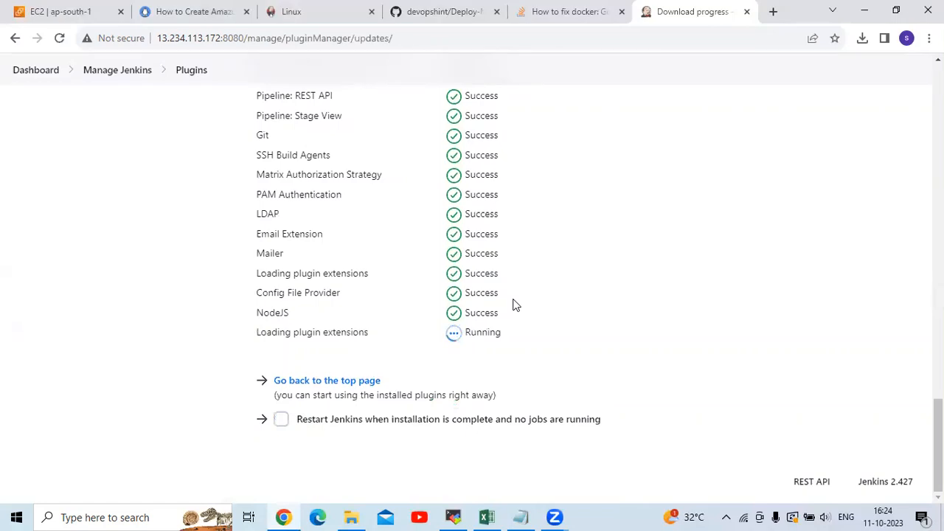
scroll(503, 316, up, 15)
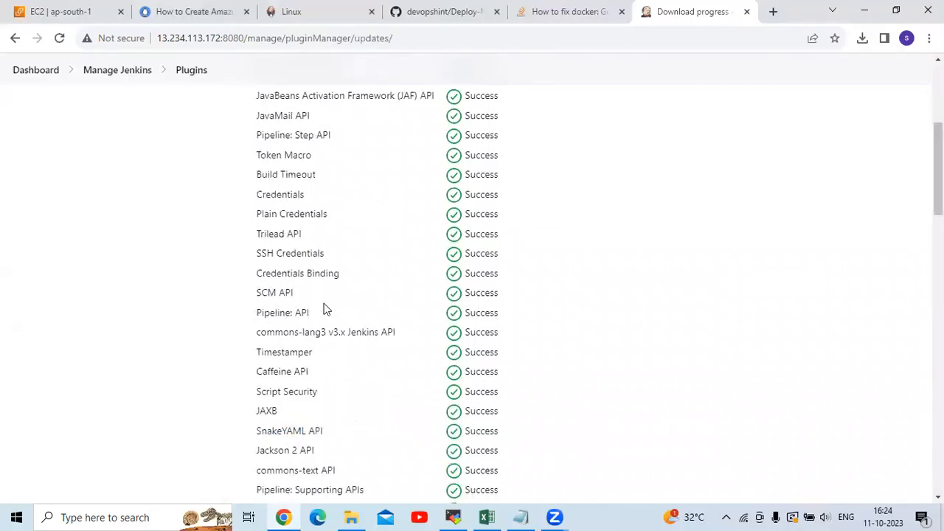
scroll(325, 308, up, 4)
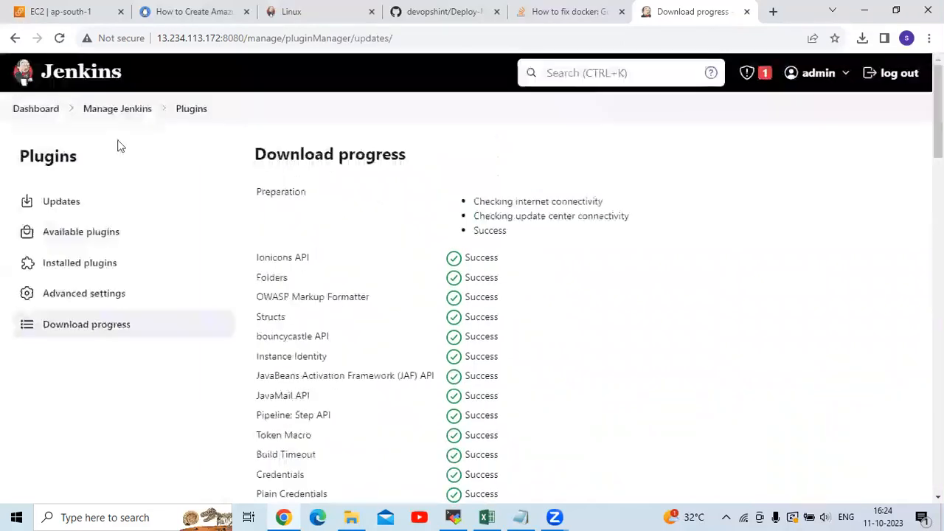
- Add a new NodeJS installation in the Tools configuration of Manage Jenkins
click(25, 110)
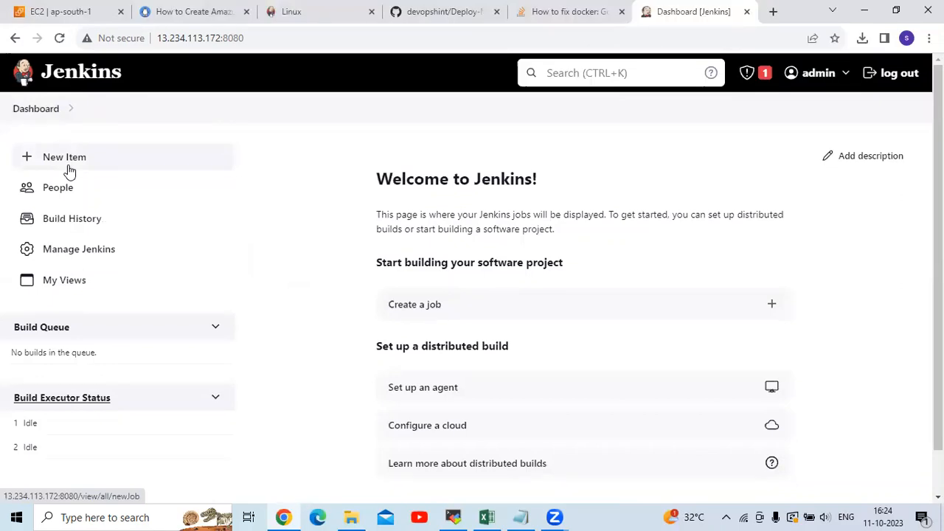
click(98, 255)
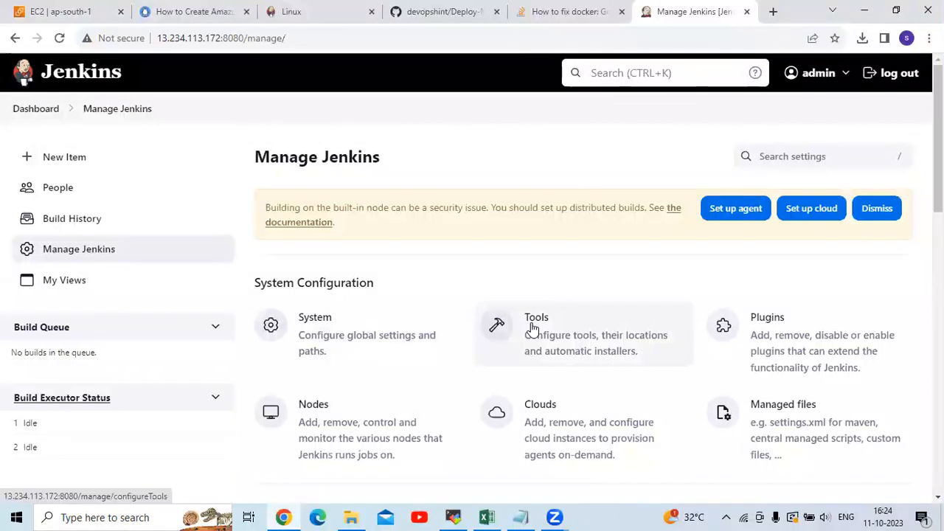
click(552, 341)
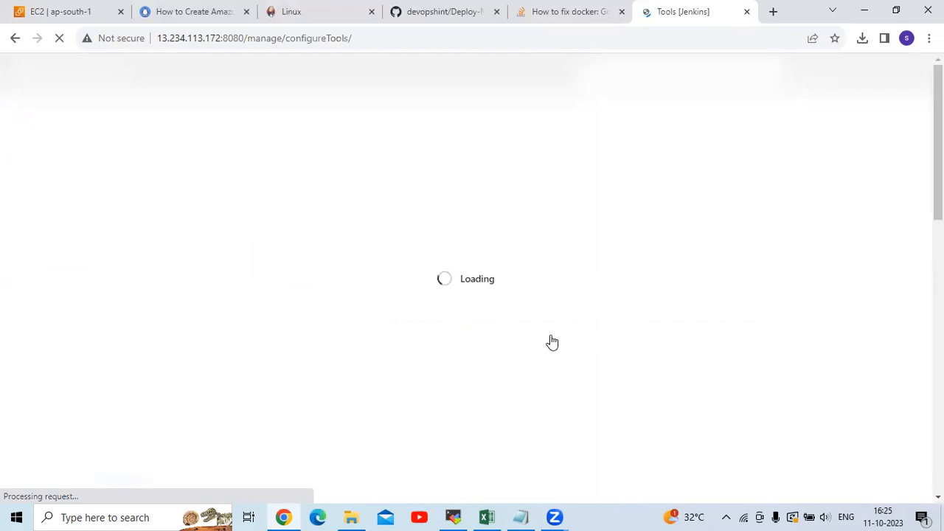
scroll(552, 341, down, 5)
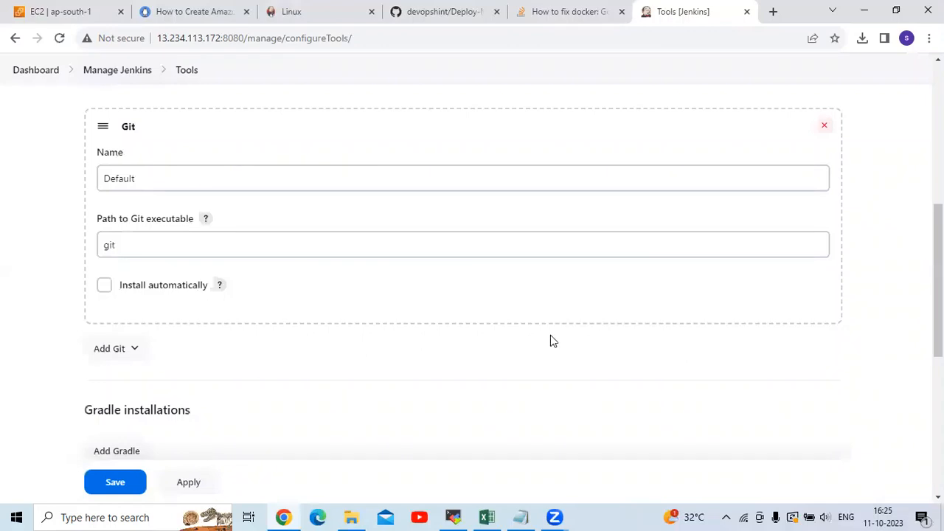
scroll(550, 341, down, 5)
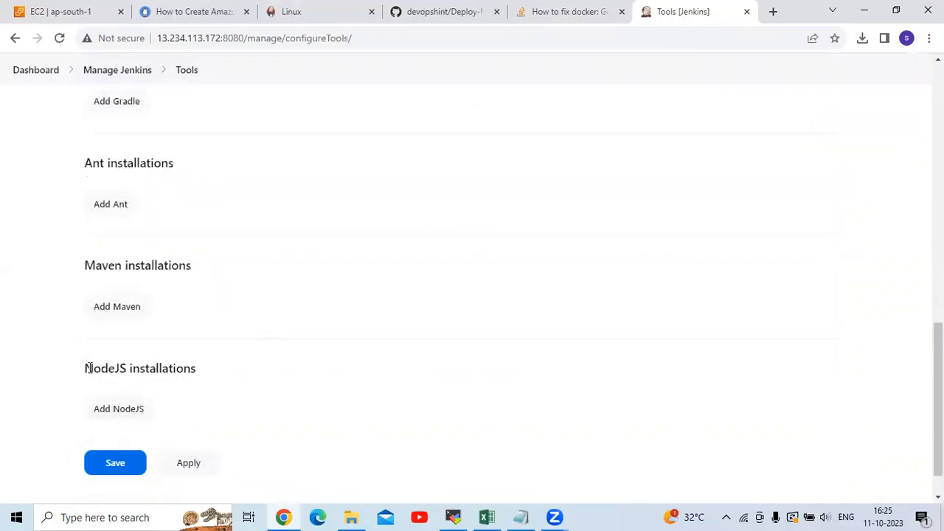
triple_click(211, 377)
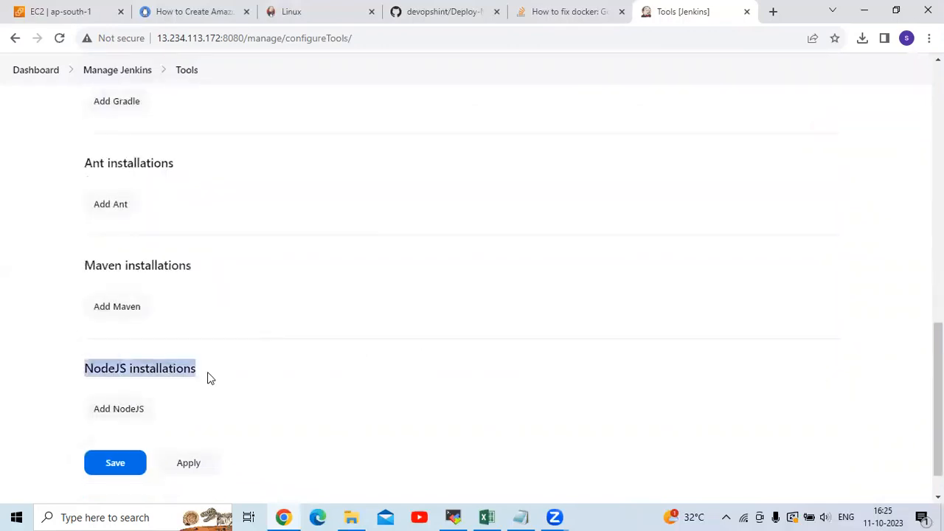
click(126, 411)
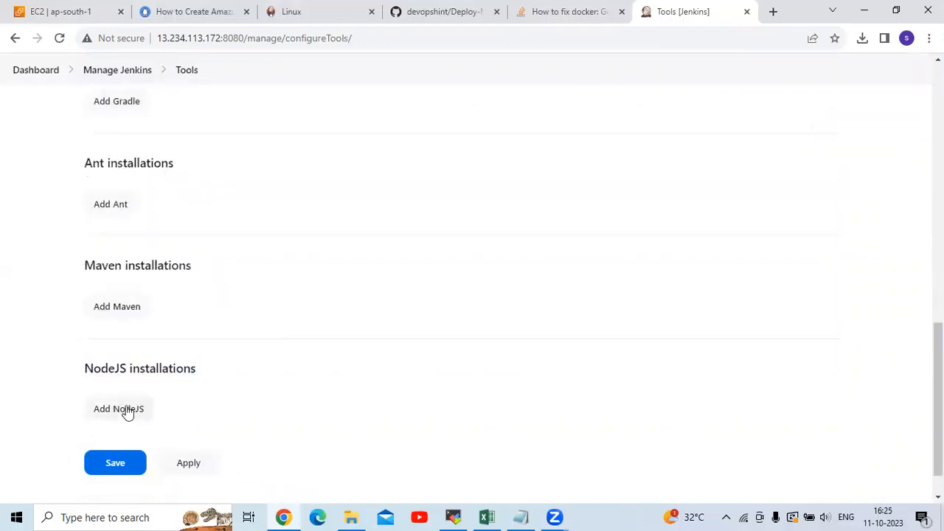
- Name the new NodeJS installation "node" and save the tools configuration
scroll(130, 317, down, 3)
click(135, 303)
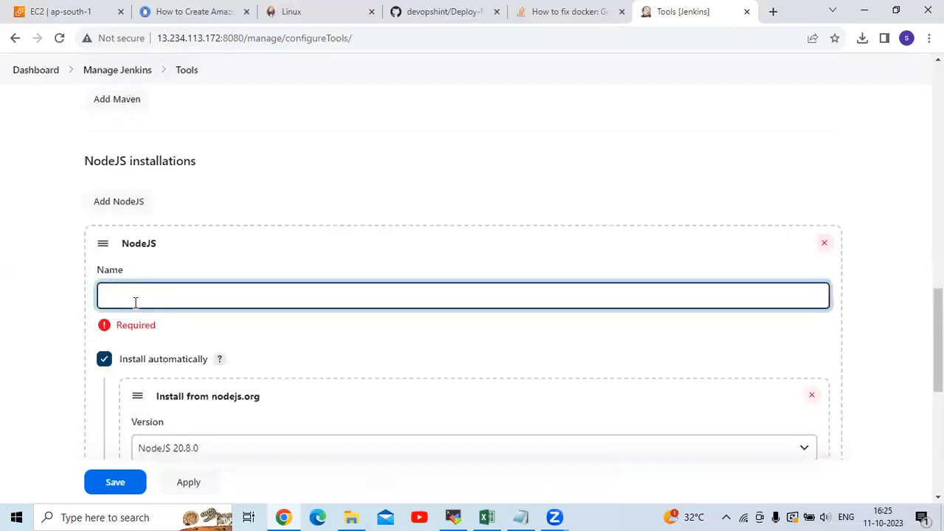
text(node)
scroll(170, 255, down, 2)
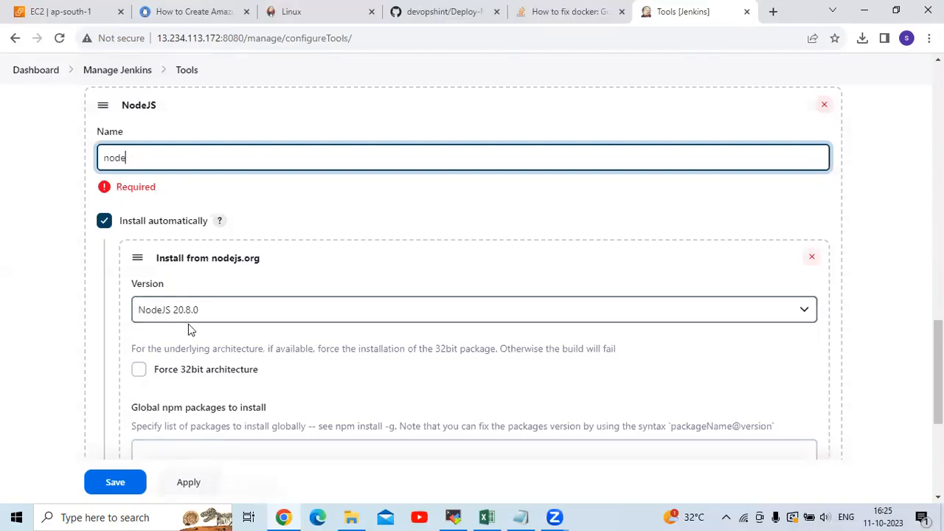
scroll(188, 324, down, 3)
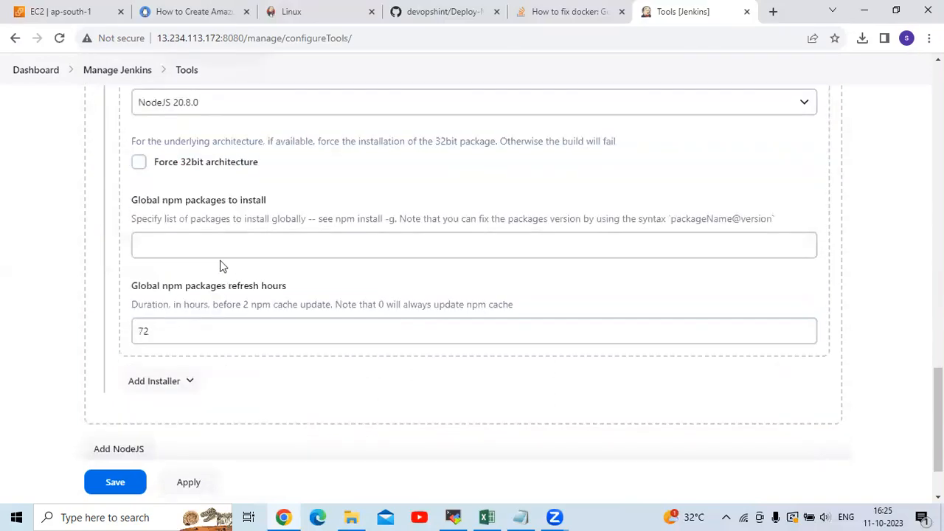
scroll(225, 274, up, 2)
scroll(126, 438, down, 3)
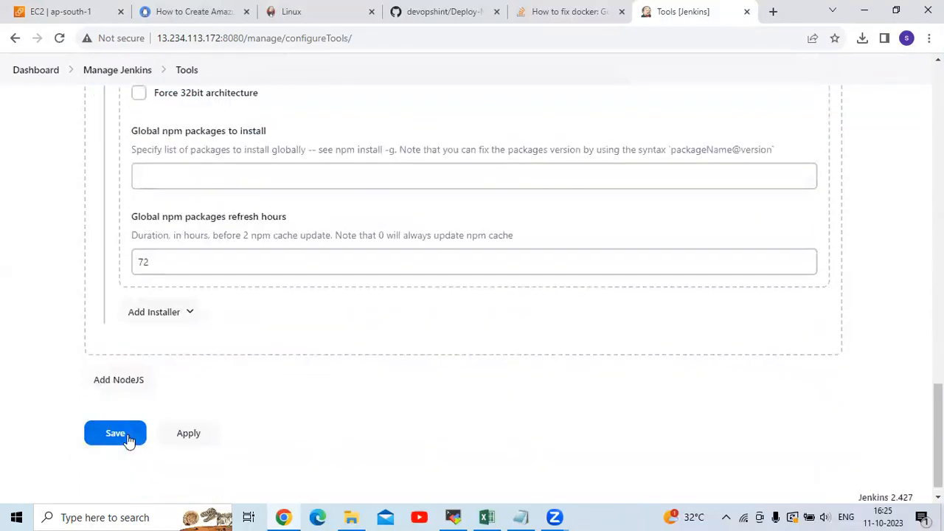
click(117, 435)
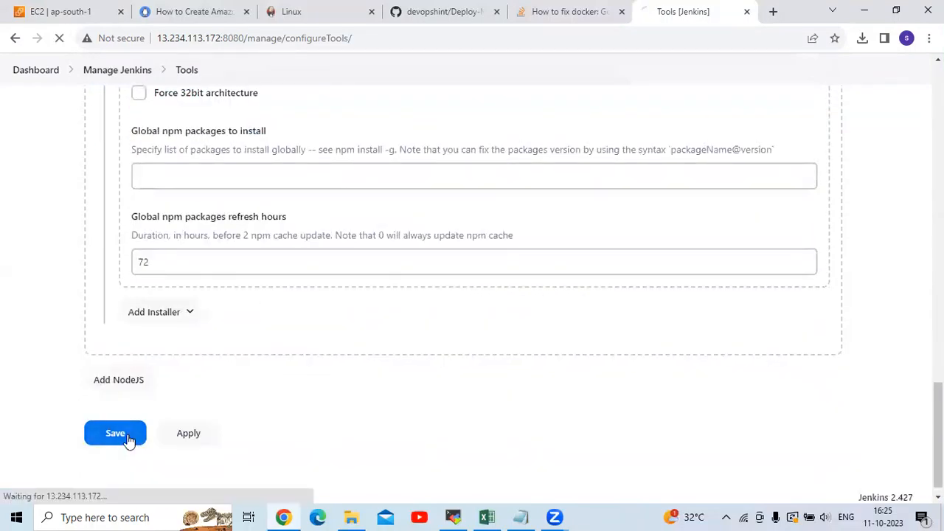
- Reopen the Jenkins Tools configuration and check the saved NodeJS installations section
click(542, 336)
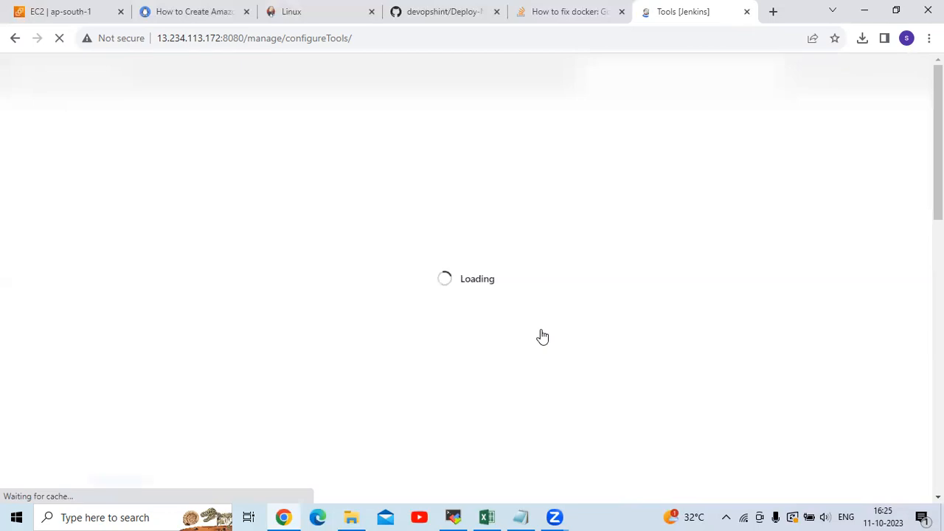
scroll(543, 336, down, 15)
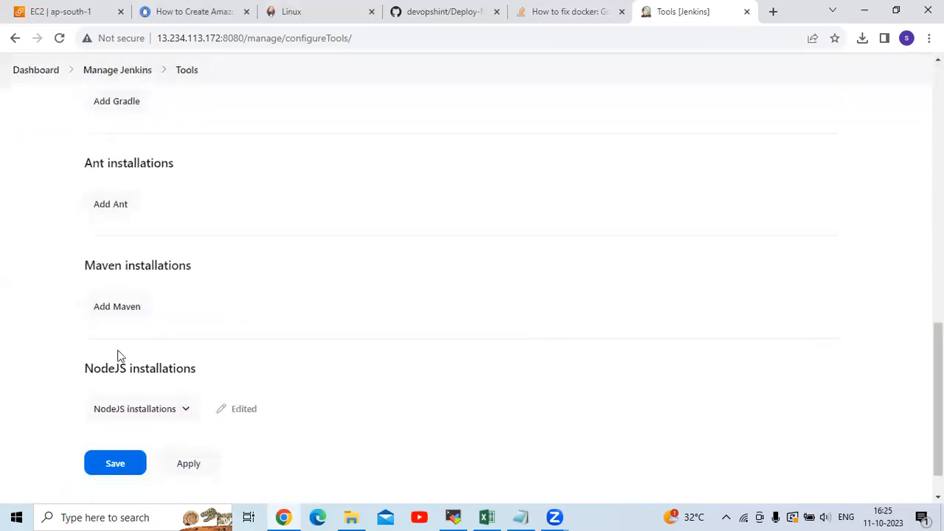
scroll(124, 347, down, 2)
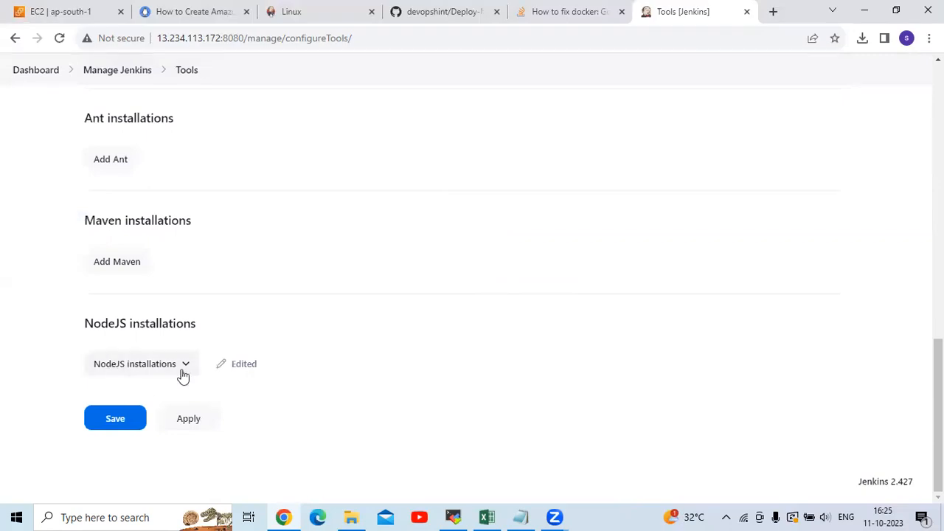
scroll(183, 376, up, 15)
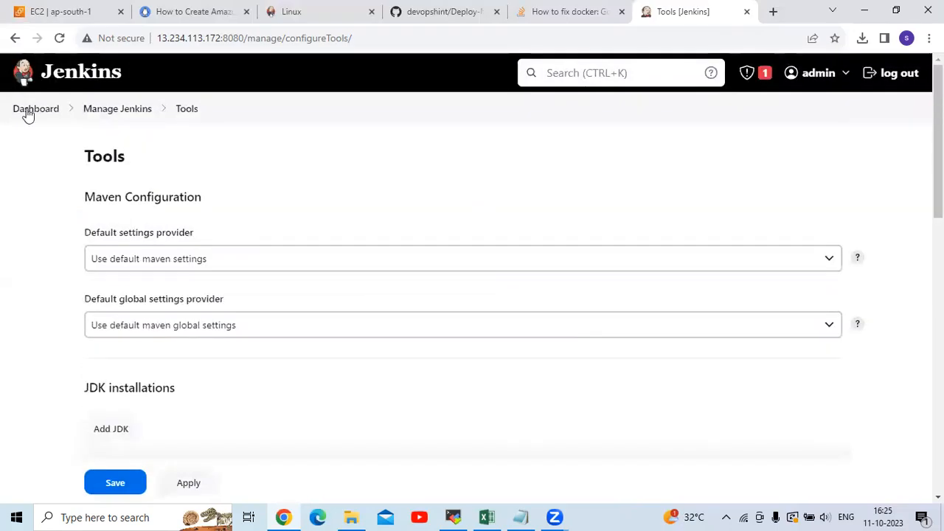
- Return to the Jenkins dashboard and bring up the Deploy-NodeApp-to-AWS-EKS-using-Jenkins-Pipeline repository on GitHub
click(28, 112)
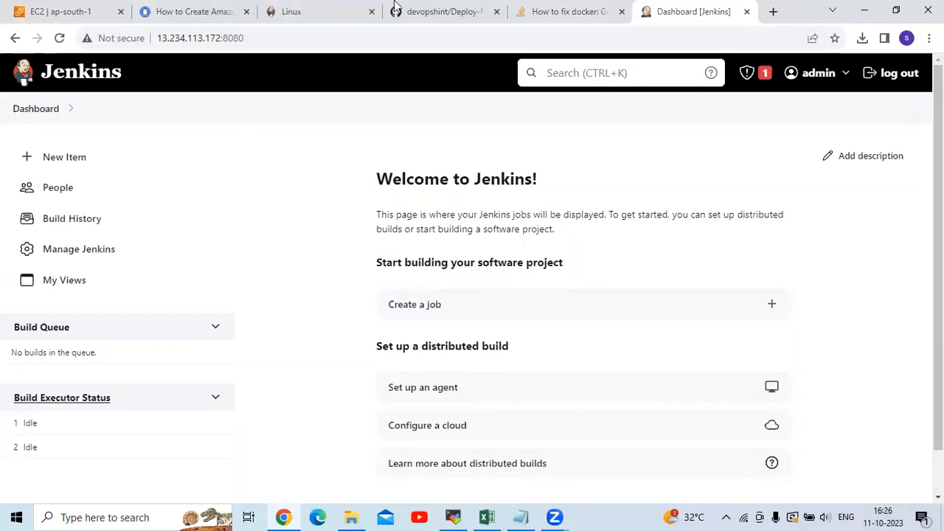
key(ctrl+shift+Tab)
key(ctrl+shift+Tab)
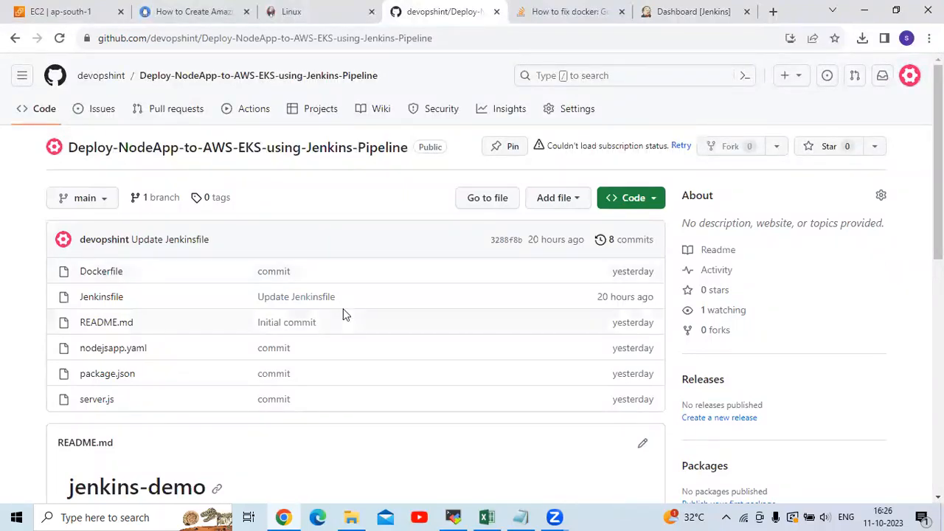
- Look over the source files listed in the Deploy-NodeApp-to-AWS-EKS-using-Jenkins-Pipeline repository
scroll(343, 313, down, 1)
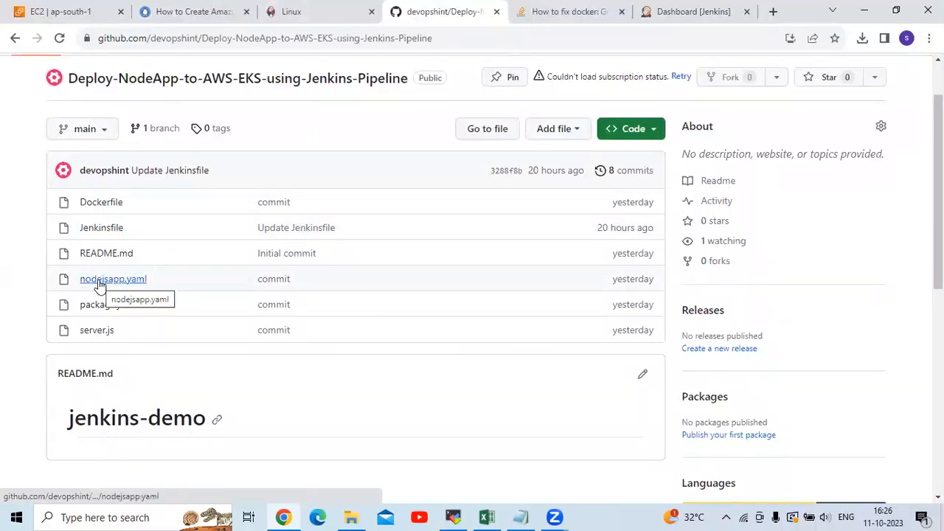
click(101, 307)
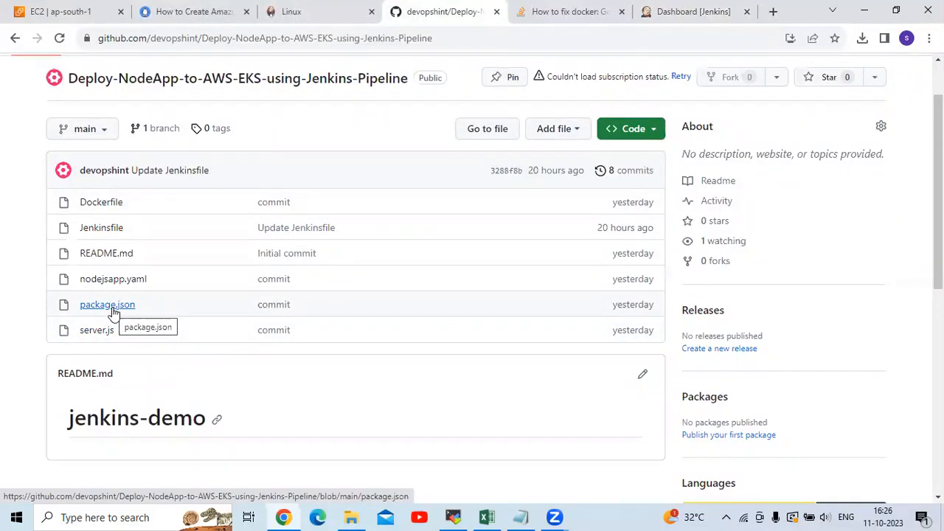
scroll(110, 273, up, 1)
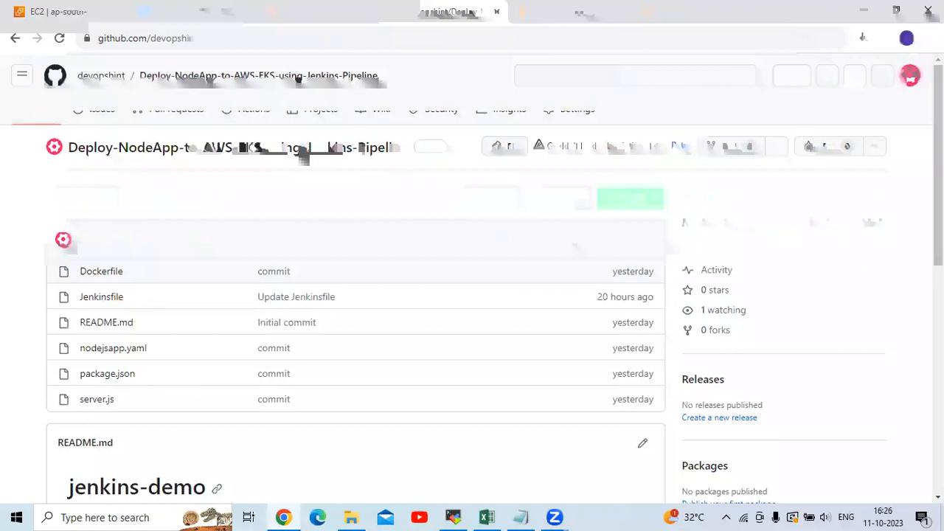
- Switch back to Jenkins and start a new credential in the global domain of the Manage Jenkins credentials
click(702, 10)
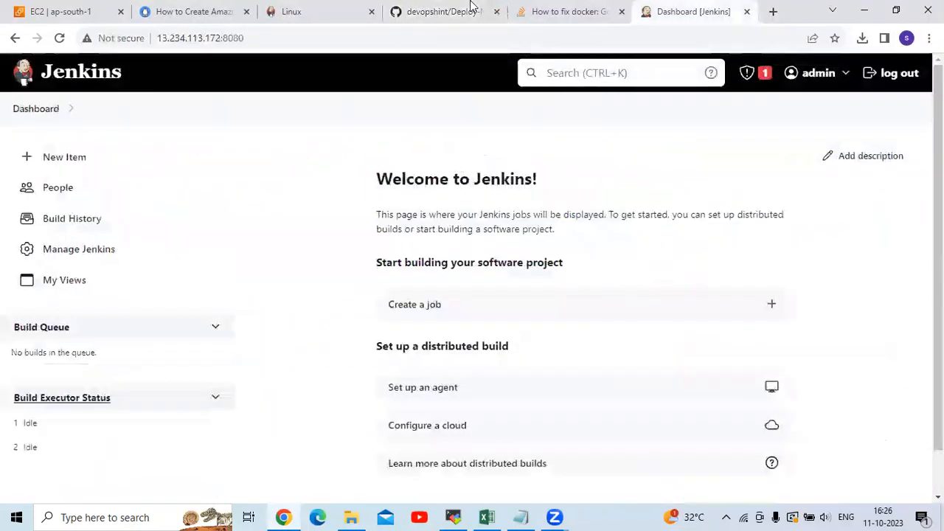
click(96, 258)
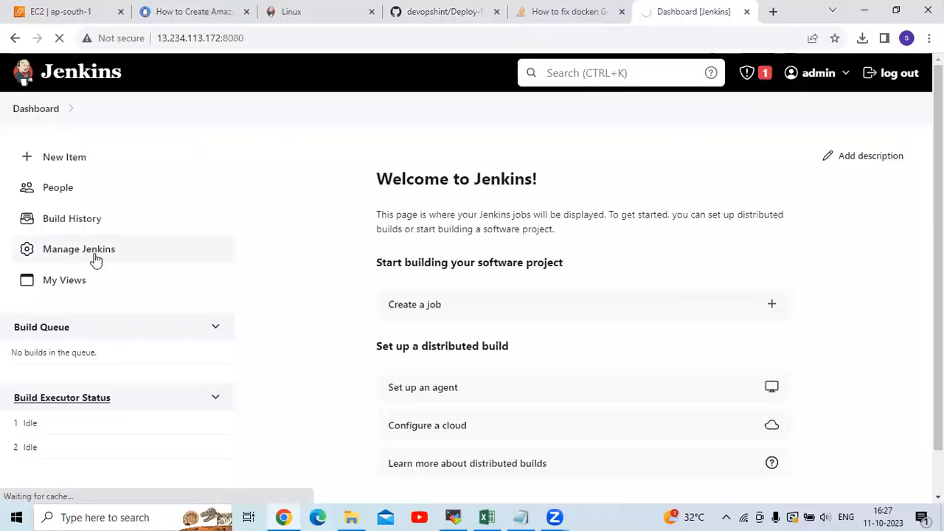
scroll(475, 308, down, 1)
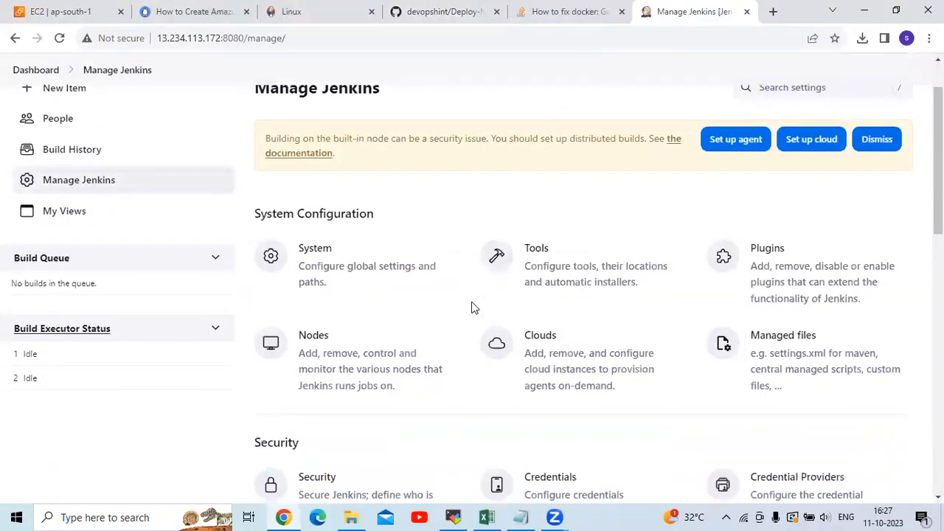
scroll(495, 344, down, 2)
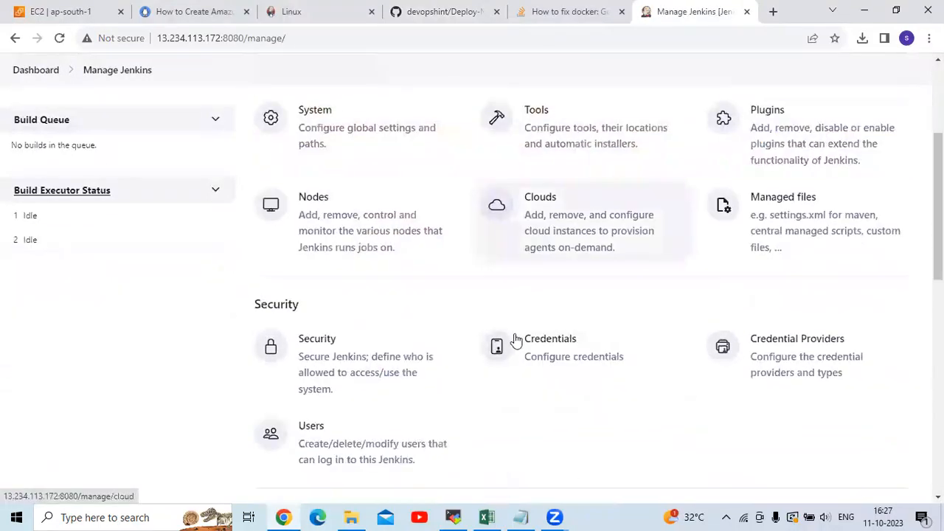
click(516, 341)
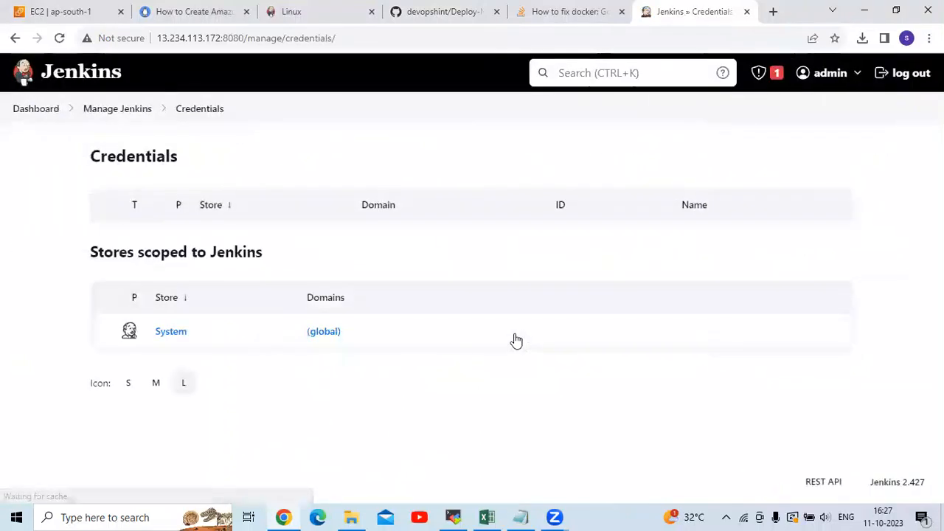
click(317, 333)
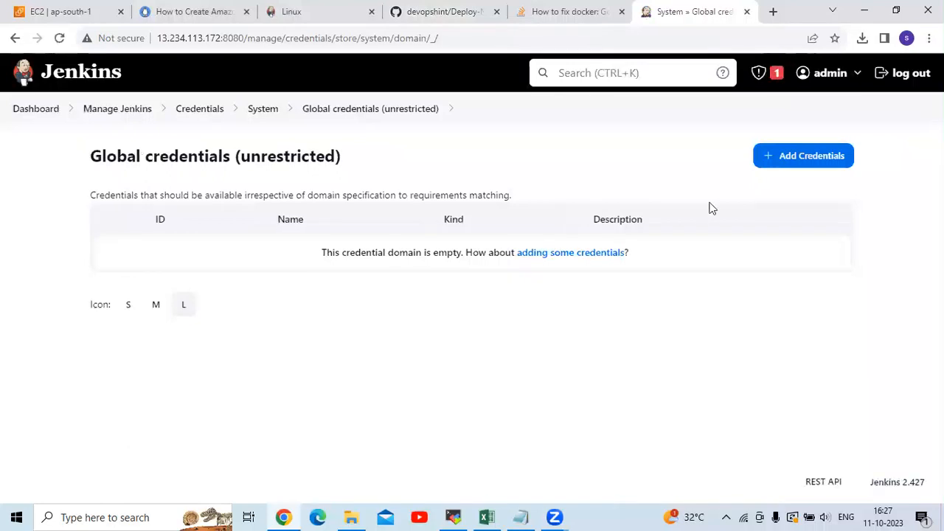
click(783, 167)
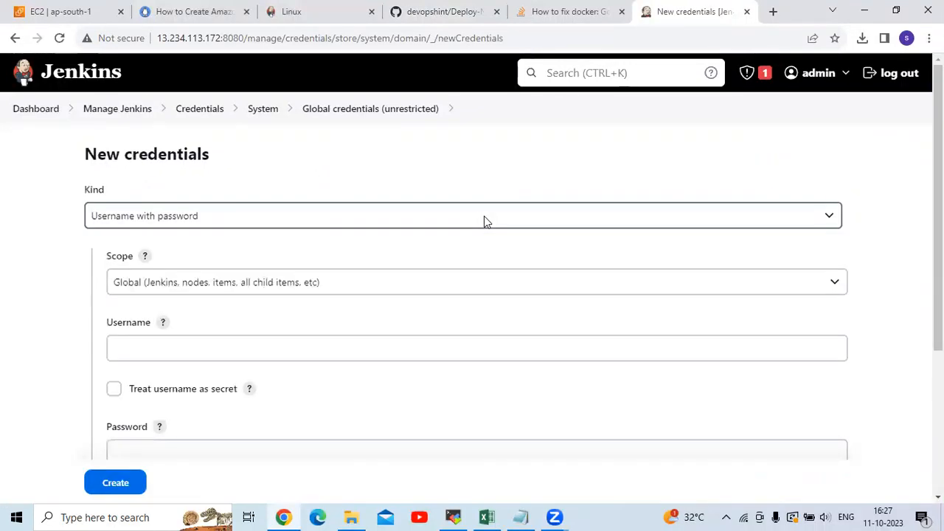
- Fill in the new username-with-password credential with the username devopshint and the account password
scroll(414, 269, down, 1)
click(413, 269)
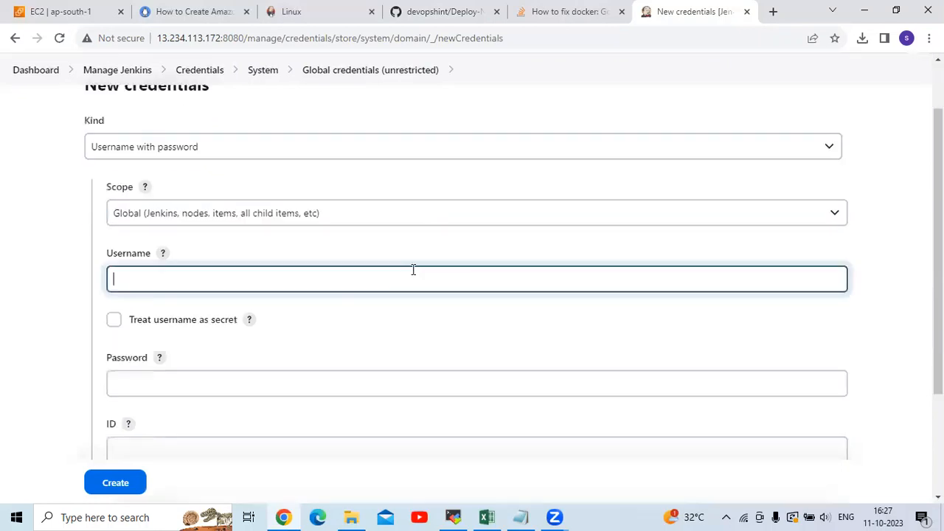
text(de)
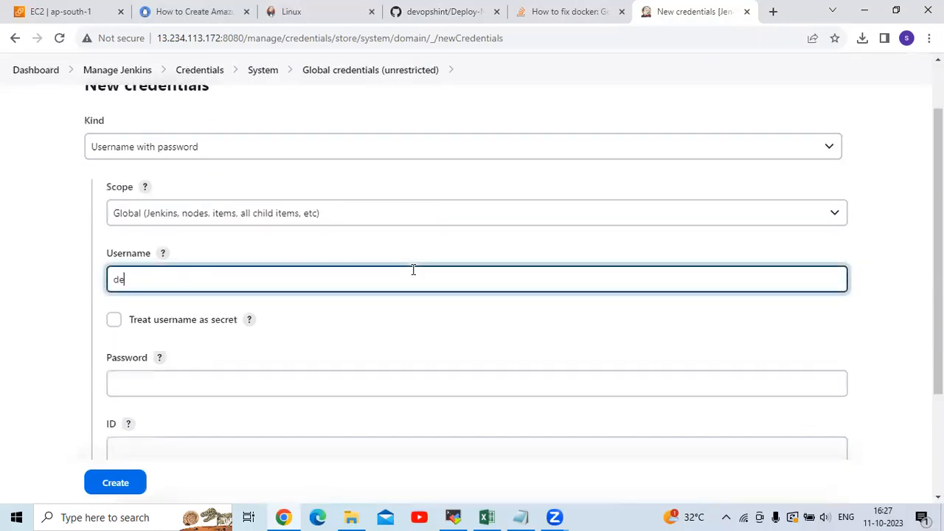
text(vopshint)
double_click(413, 270)
click(247, 372)
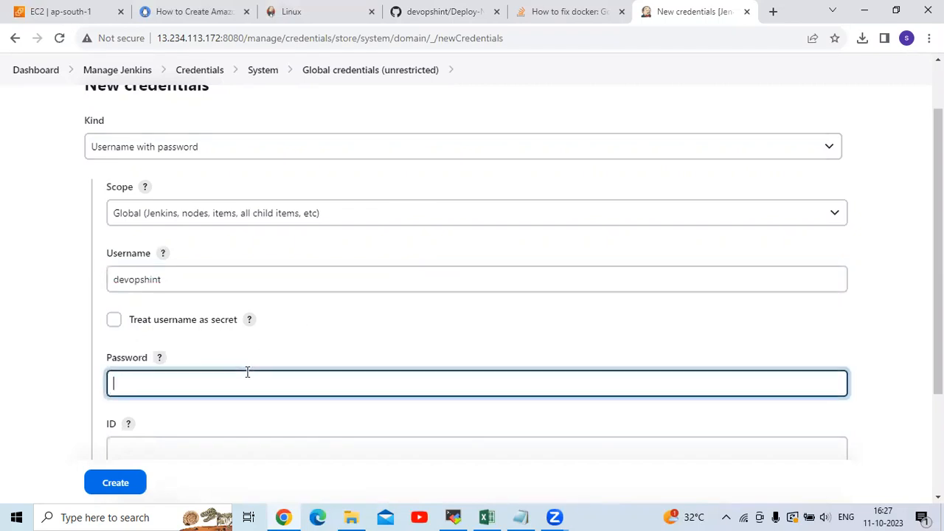
text(••••••••••••••)
- Set the credential's ID to GITHUB_CREDENTIALS and create the credential
scroll(261, 300, down, 2)
click(262, 309)
text(Gi)
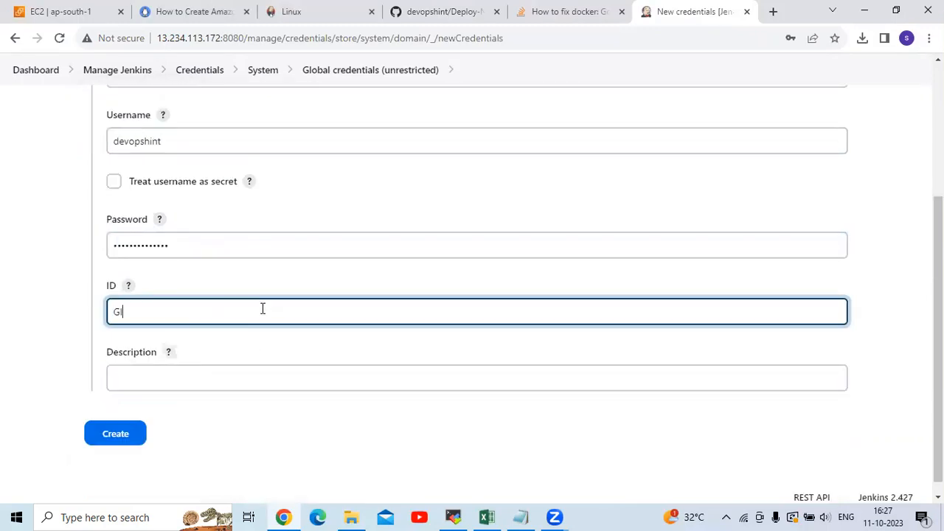
text(THUB_CREDENTIALS)
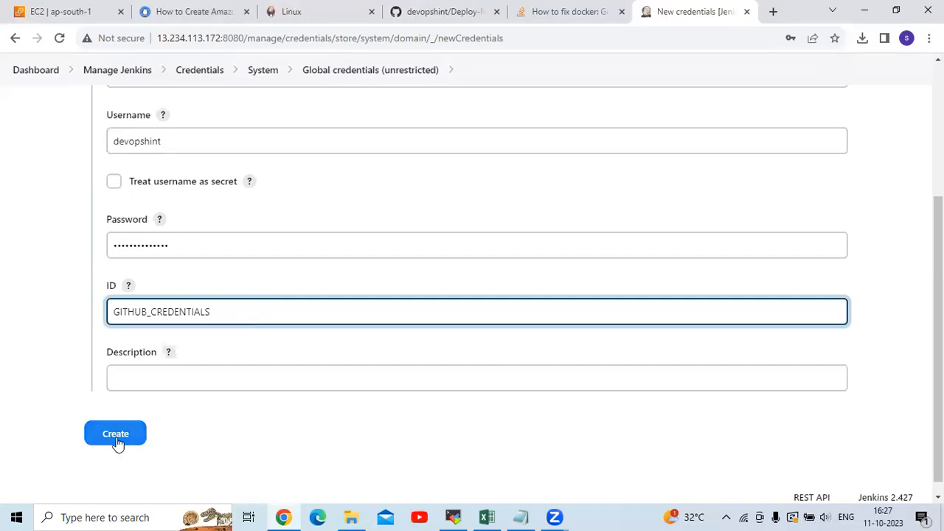
click(129, 417)
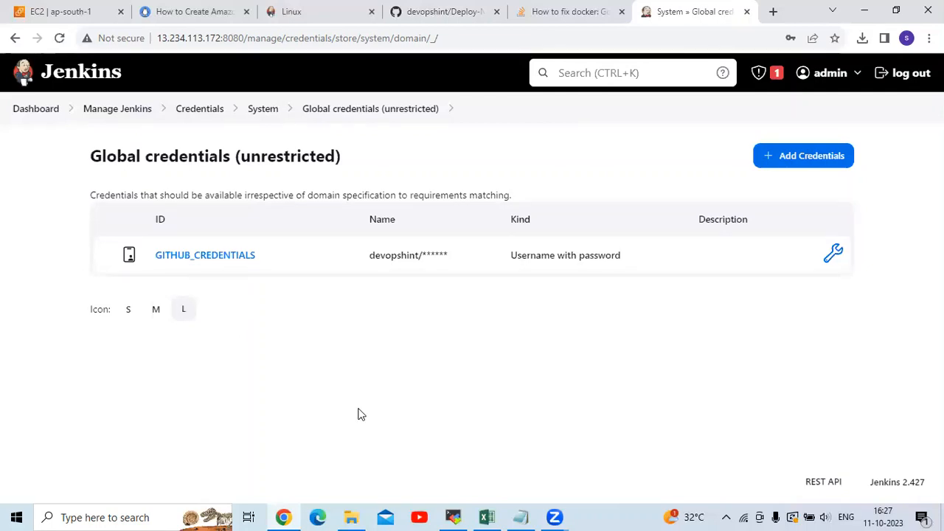
- Return to the Jenkins dashboard, and open the repository's Jenkinsfile on GitHub to read its pipeline stages
click(38, 113)
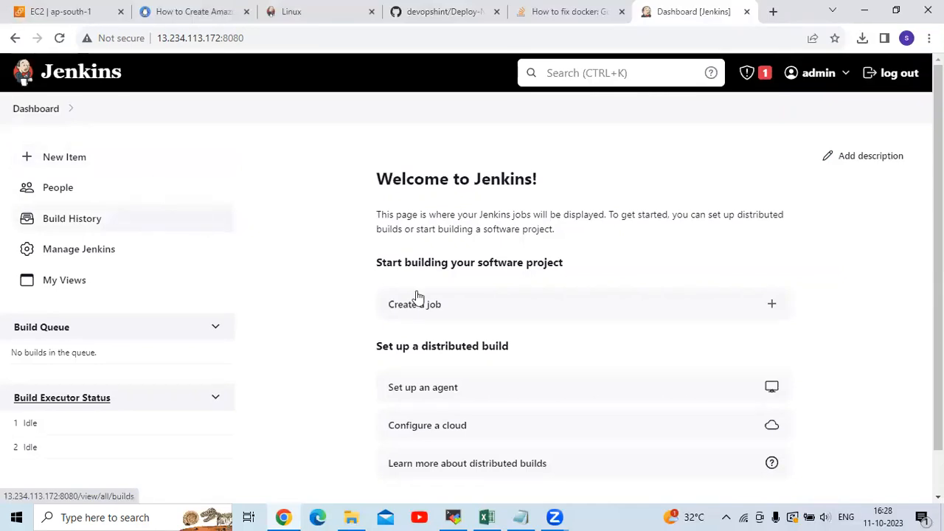
click(432, 11)
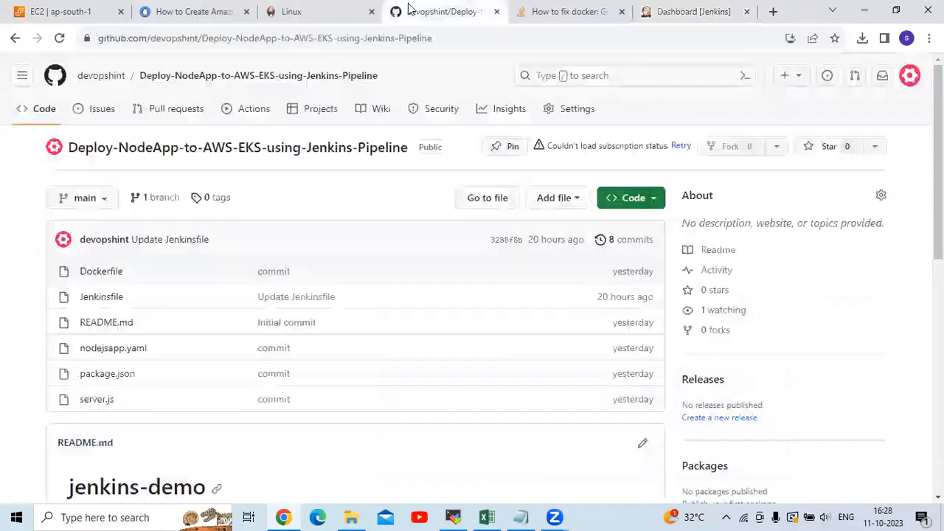
click(108, 302)
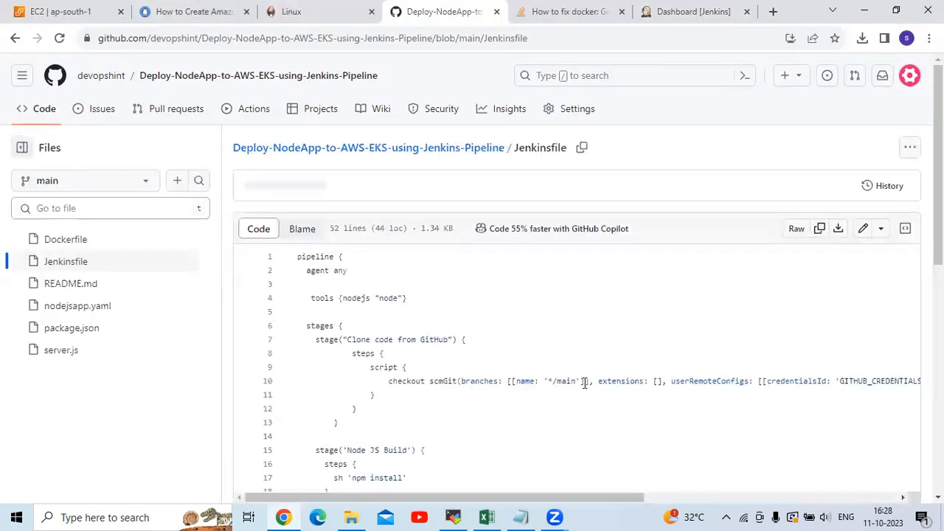
scroll(584, 382, down, 2)
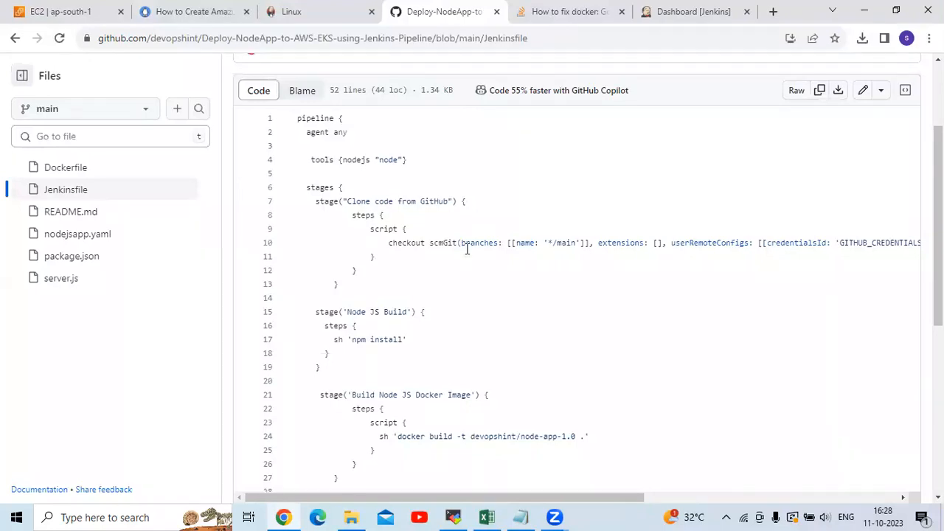
scroll(442, 252, down, 2)
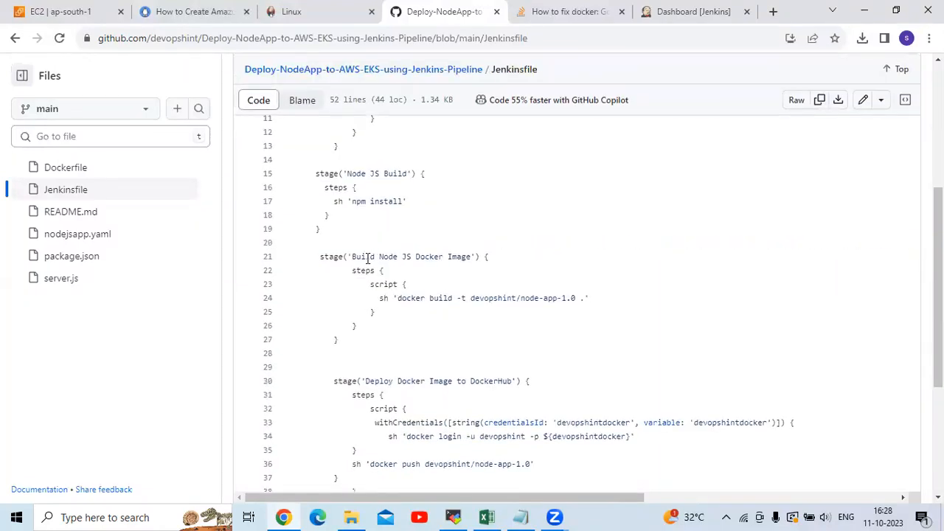
- Examine the Node JS Build and Build Node JS Docker Image stages in the Jenkinsfile by highlighting their code
click(305, 251)
shift+click(464, 298)
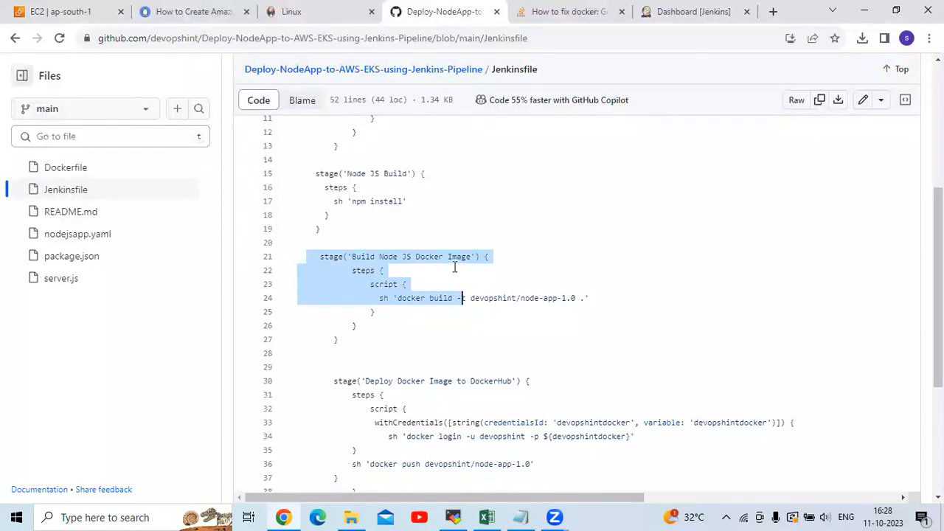
click(306, 173)
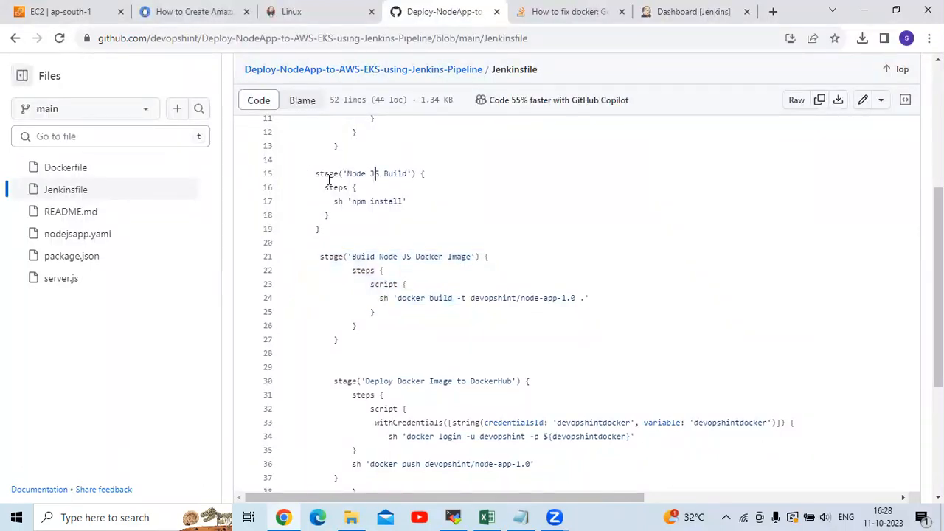
shift+click(442, 215)
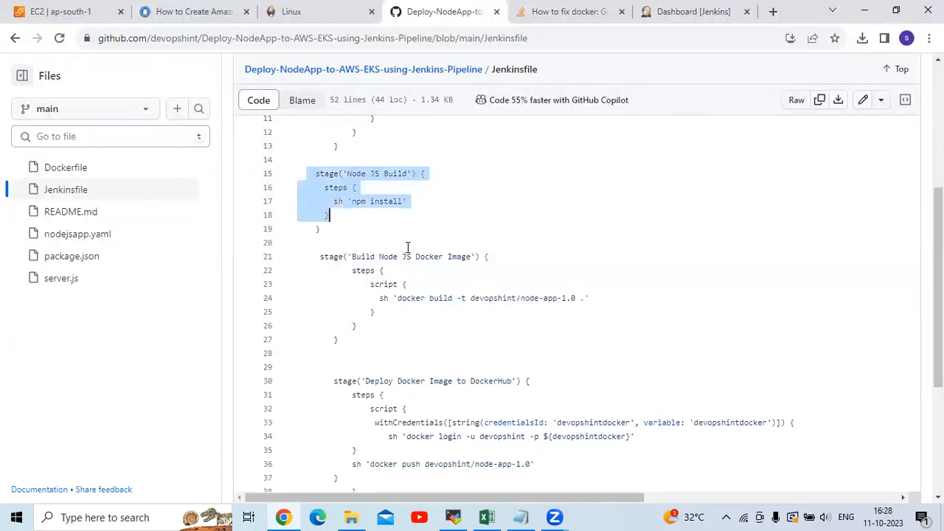
click(307, 244)
shift+click(540, 298)
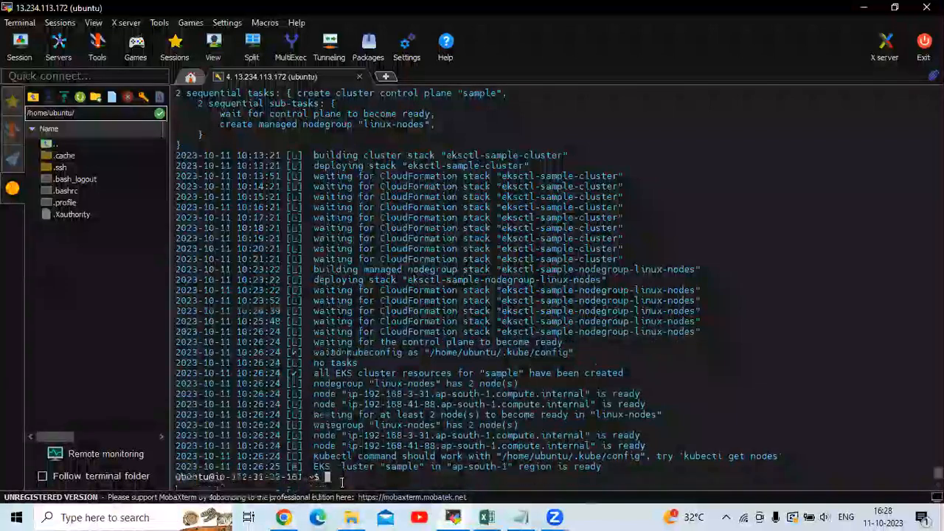
- In the MobaXterm session, clear the terminal and run the docker command to check whether Docker is installed
text(clear)
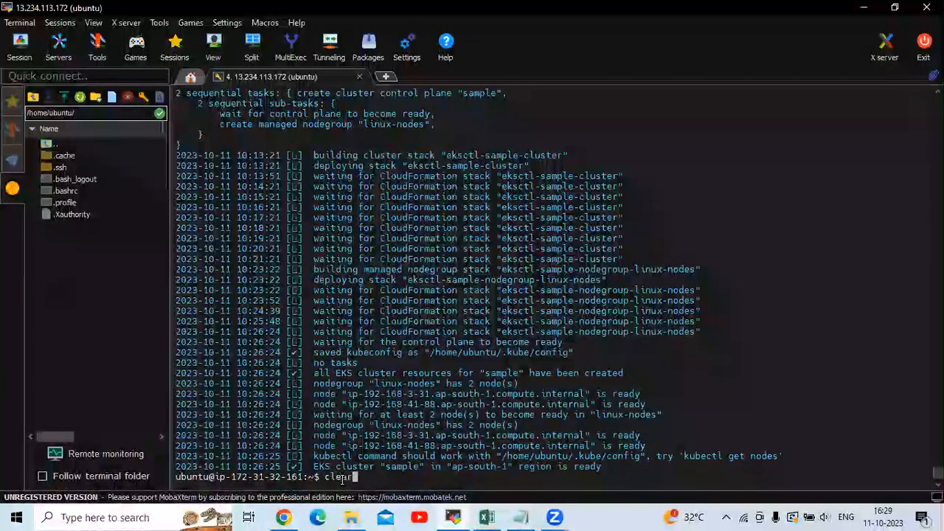
key(Return)
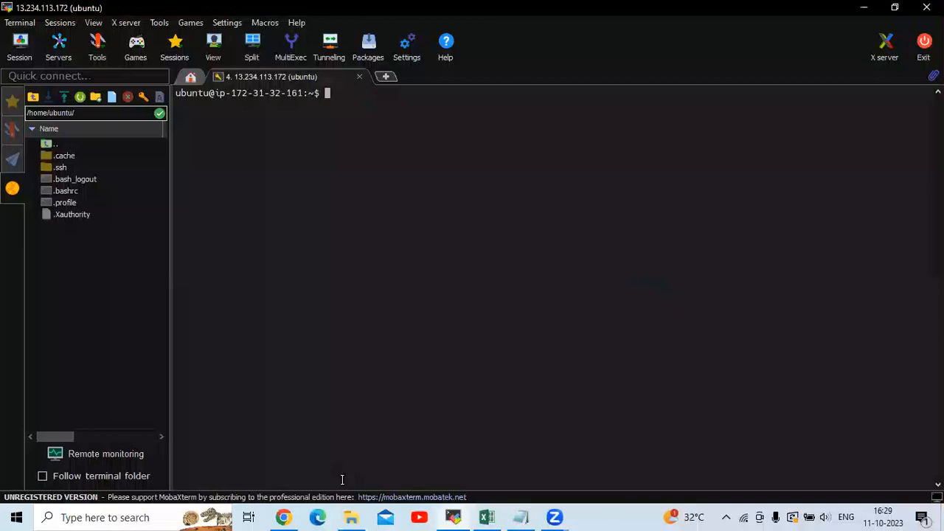
text(docker)
key(Return)
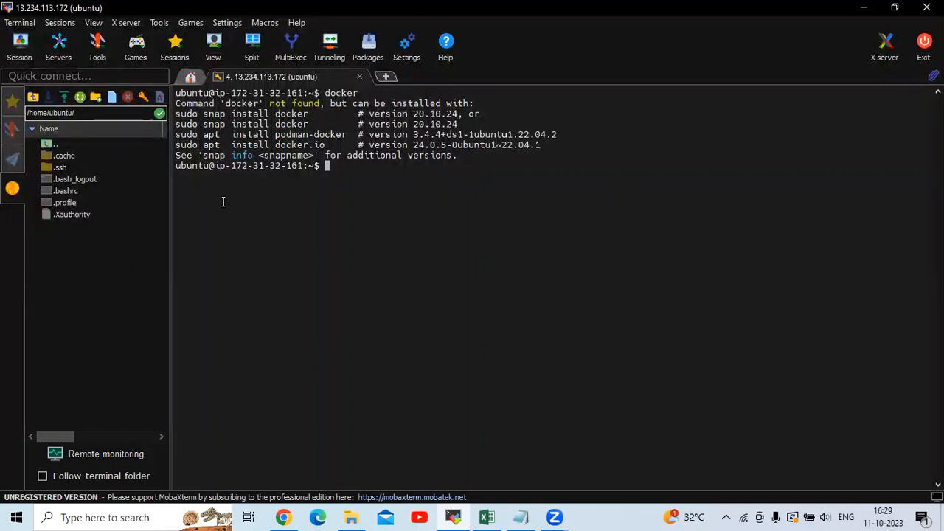
- Install Docker on the server with "sudo apt install docker.io", accepting the installation and the package configuration dialogs
drag(175, 141, 322, 142)
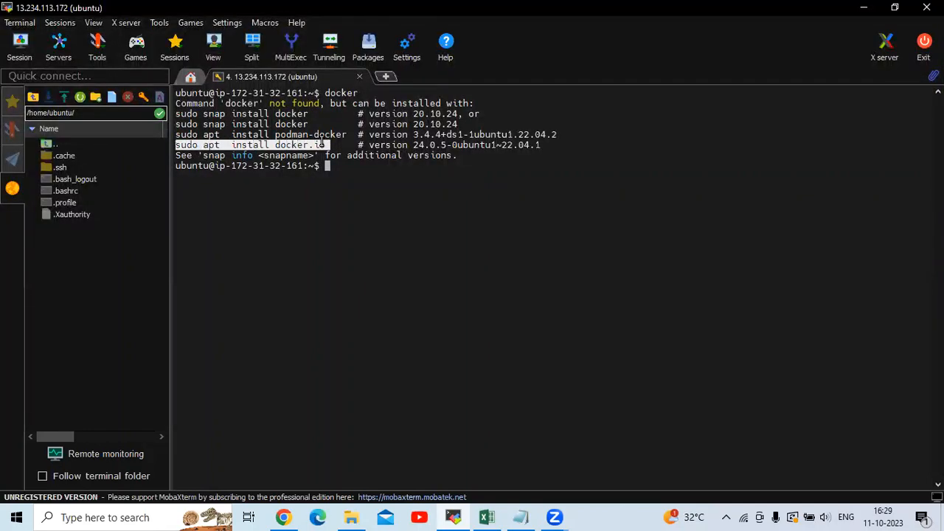
click(385, 200)
right_click(385, 200)
click(393, 172)
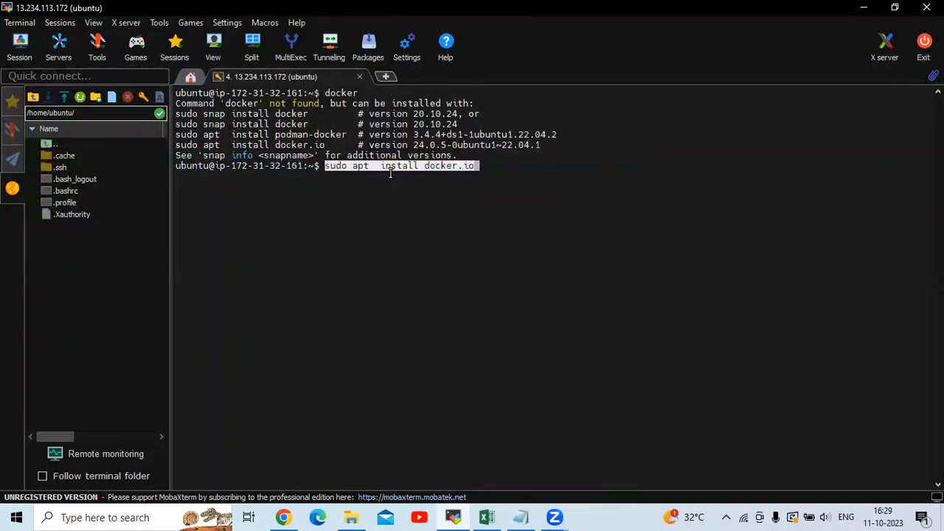
key(Return)
text(y)
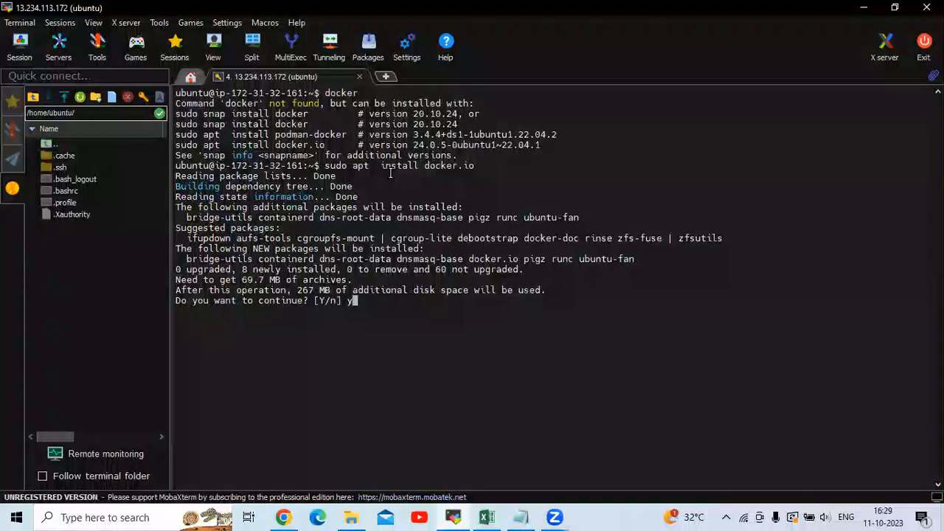
key(Return)
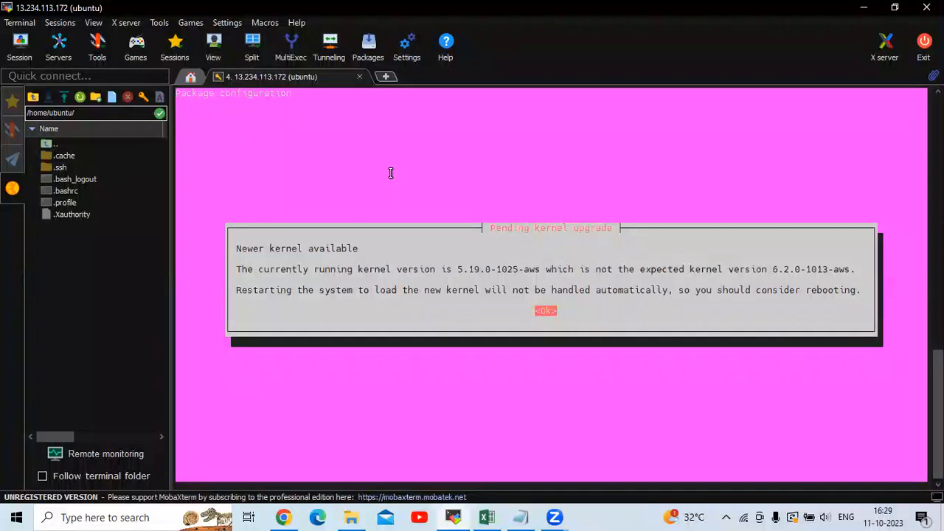
key(Return)
key(Return)
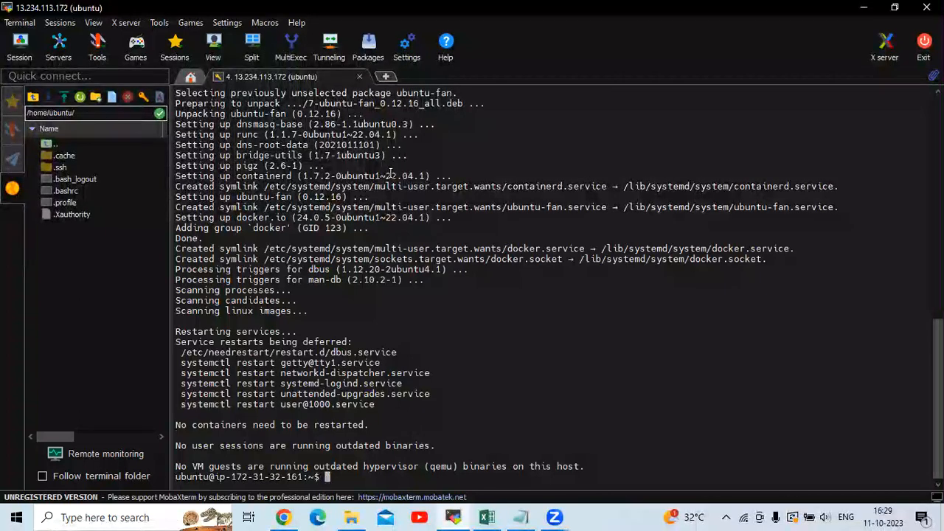
- Clear the terminal and switch to the Stack Overflow page in Chrome about fixing Docker's permission denied issue
text(clear)
key(Return)
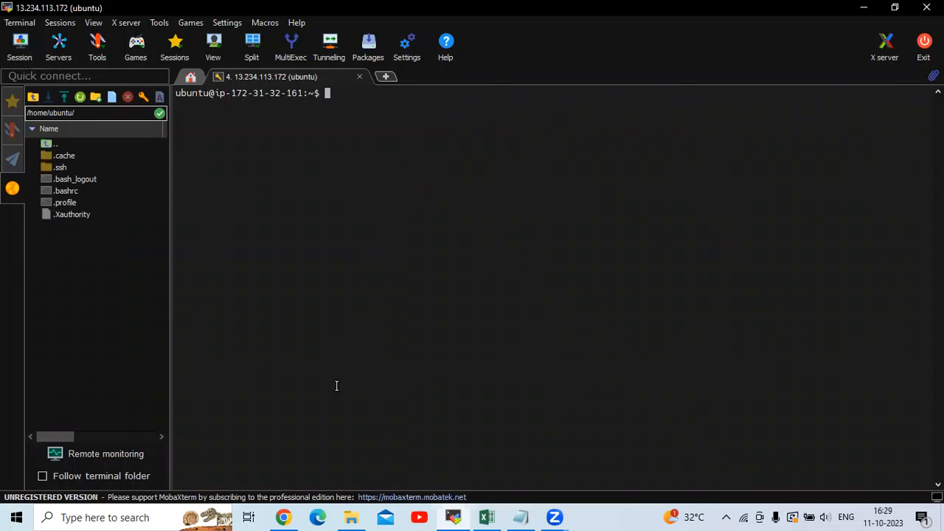
click(287, 513)
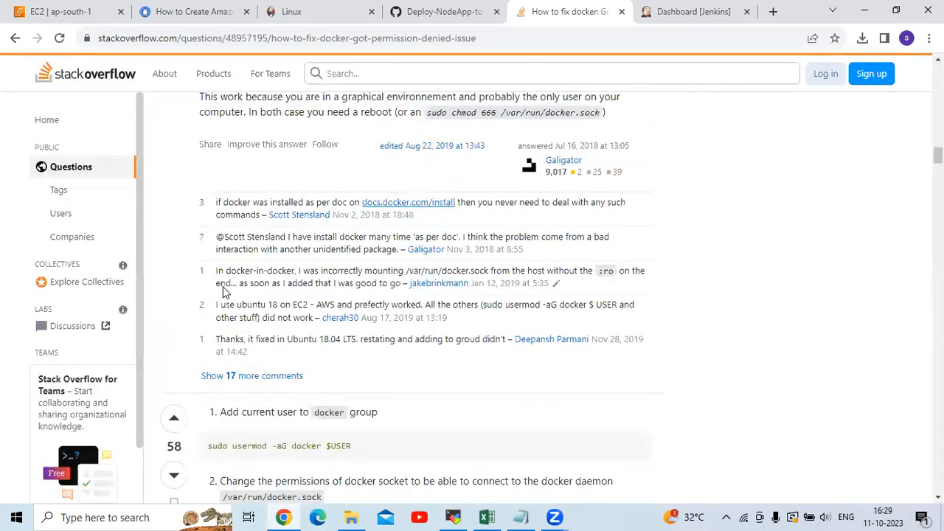
- Copy the "sudo usermod -aG docker $USER" command from the Stack Overflow answer and run it in the MobaXterm session
scroll(224, 286, down, 2)
triple_click(349, 309)
key(ctrl+c)
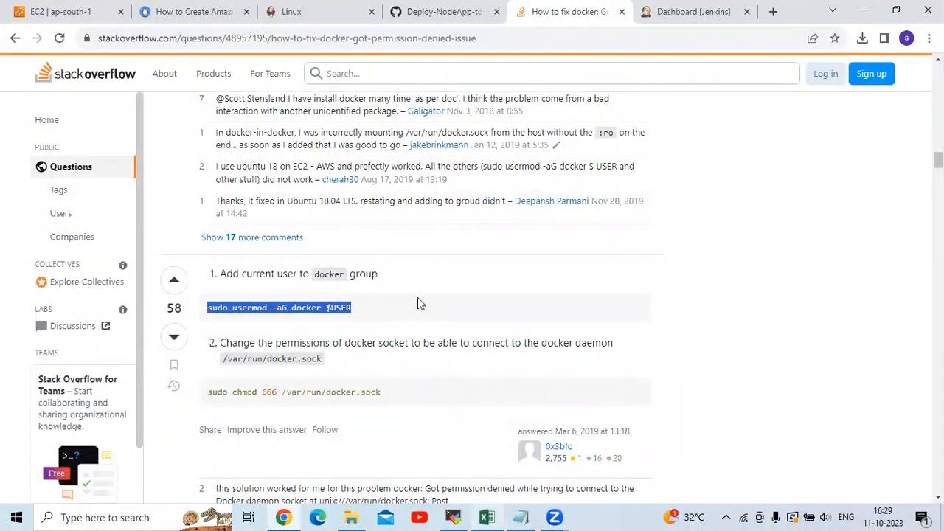
key(alt+Tab)
right_click(409, 121)
click(434, 179)
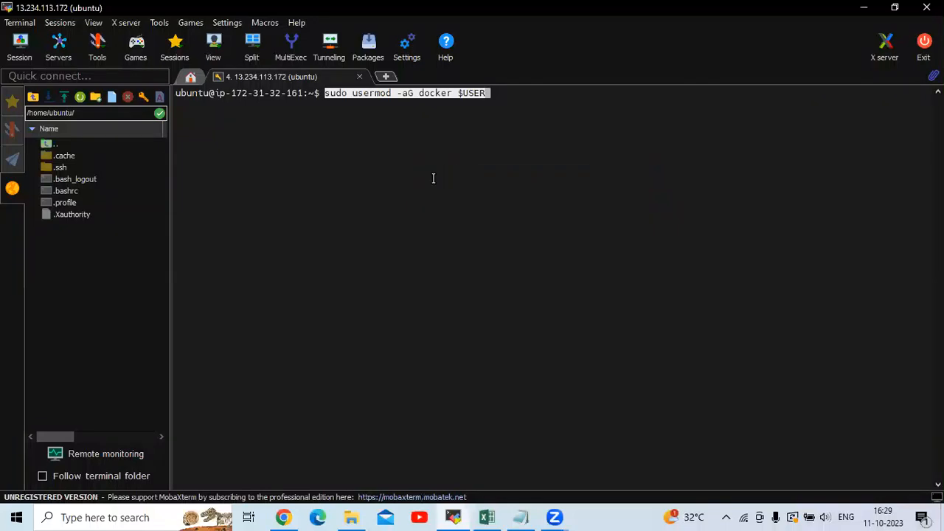
key(Return)
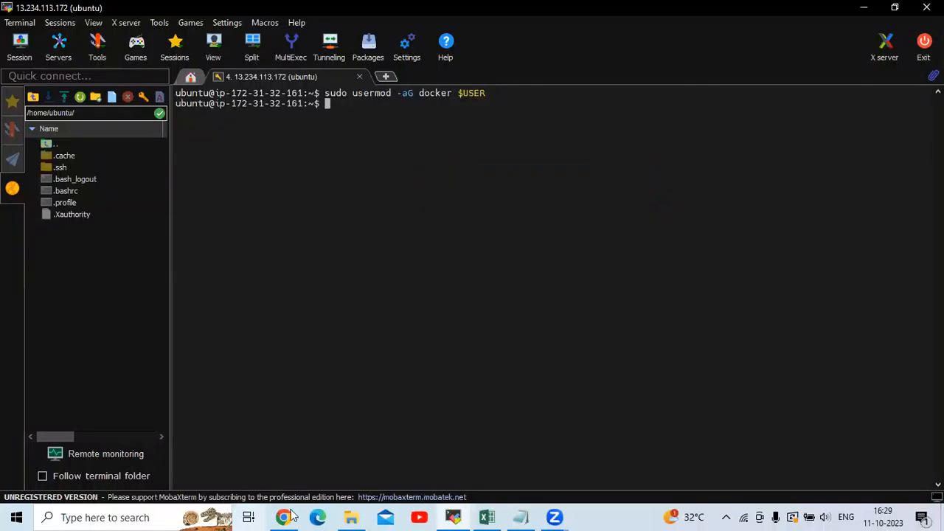
- Copy "sudo chmod 666 /var/run/docker.sock" from the same Stack Overflow answer in Chrome and run it in the MobaXterm session
key(alt+Tab)
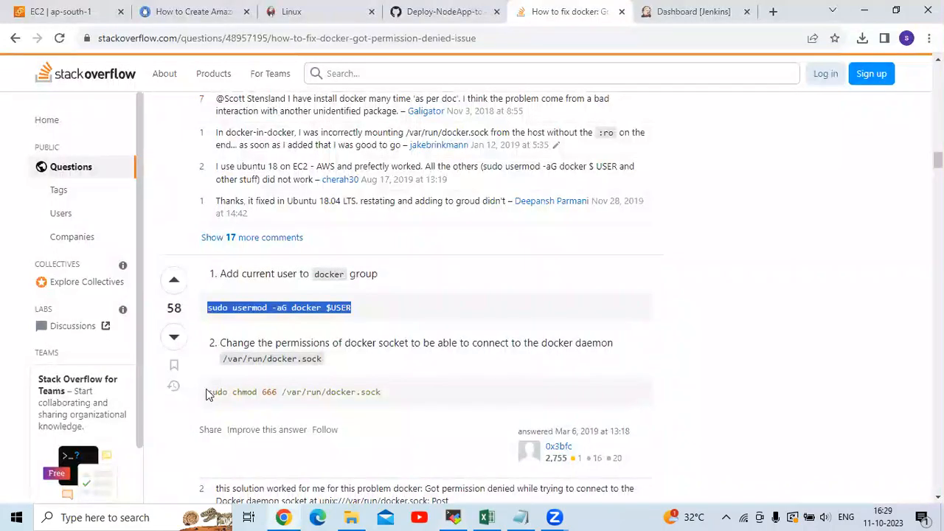
drag(207, 391, 395, 399)
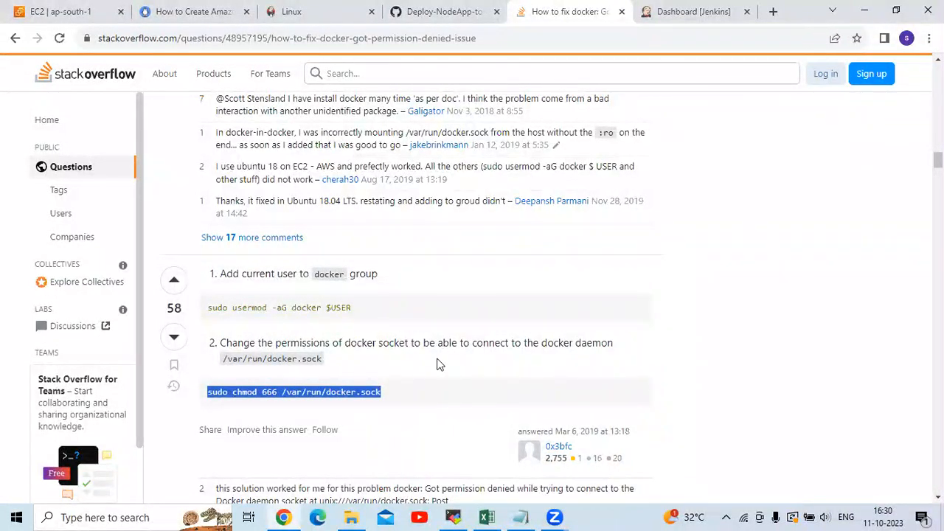
click(452, 515)
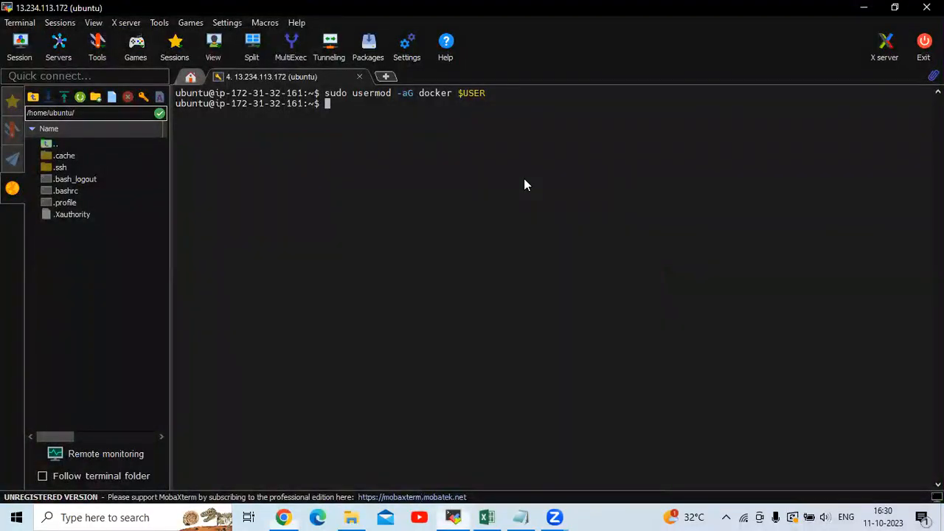
right_click(387, 118)
click(422, 175)
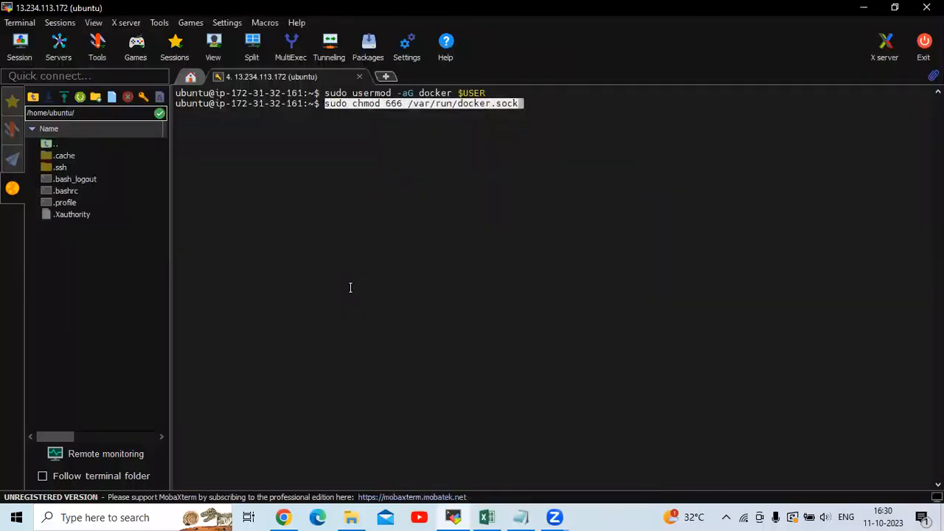
key(Return)
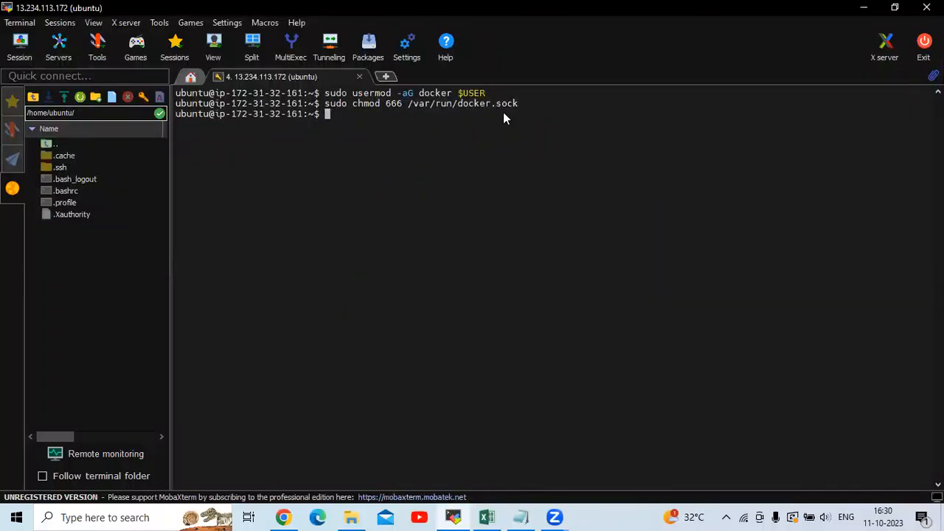
- In Jenkins in Chrome, create a new Pipeline item named "aws eks"
click(272, 511)
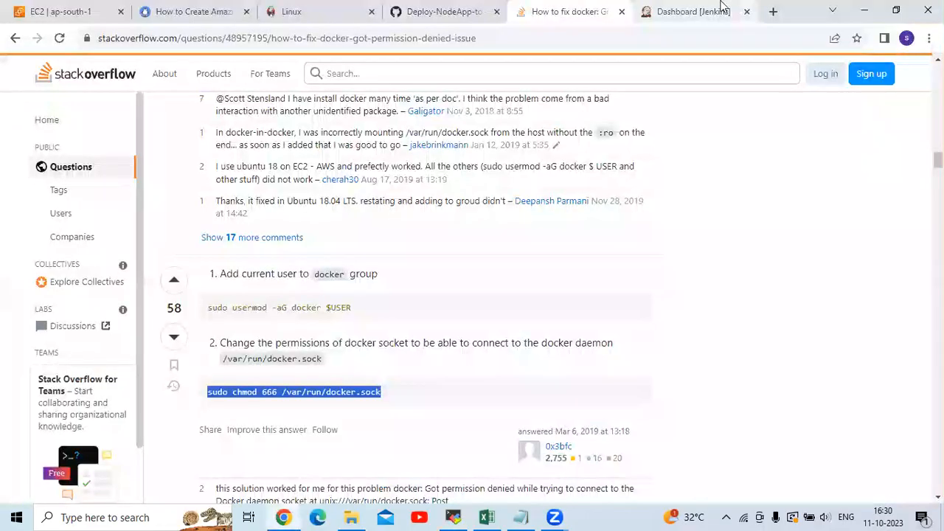
click(694, 11)
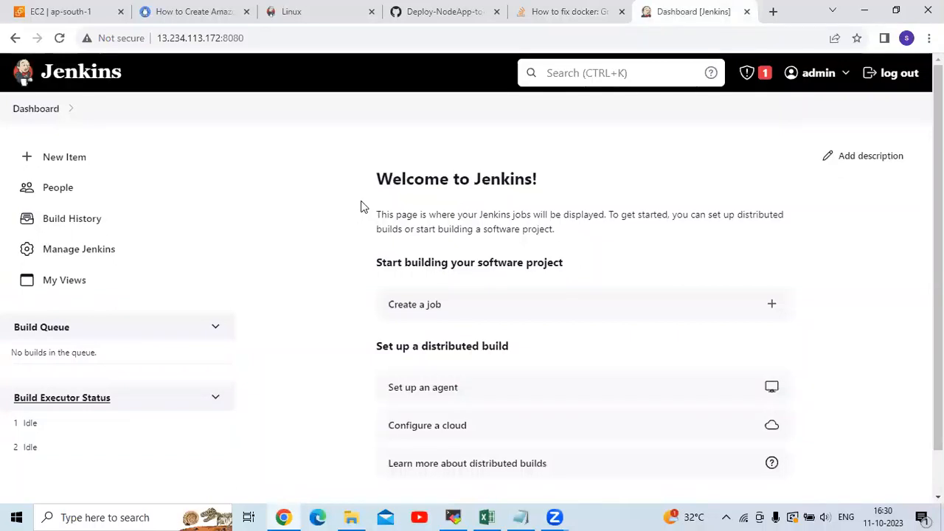
click(83, 163)
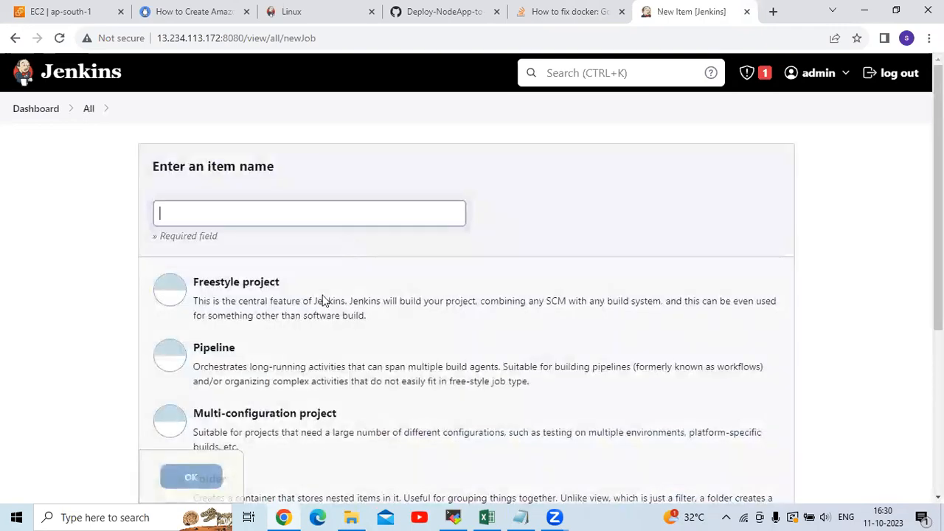
click(280, 224)
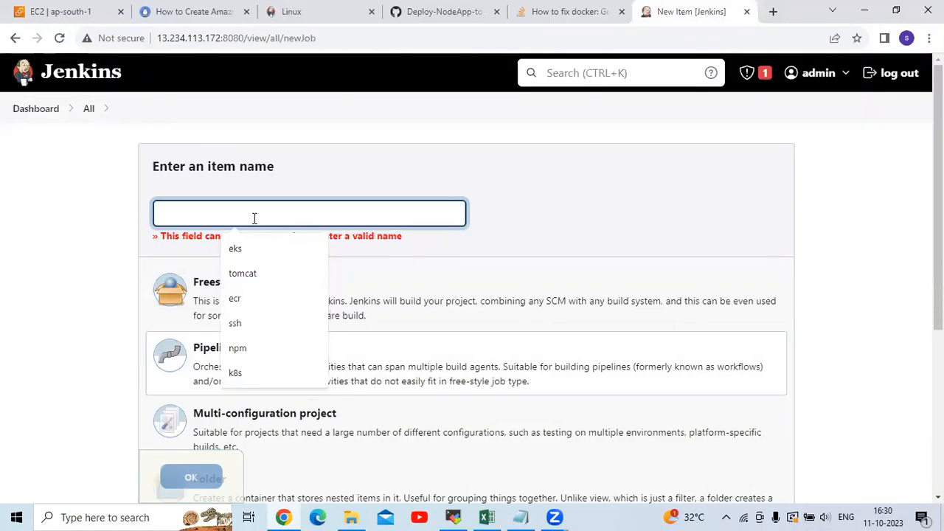
text(aws )
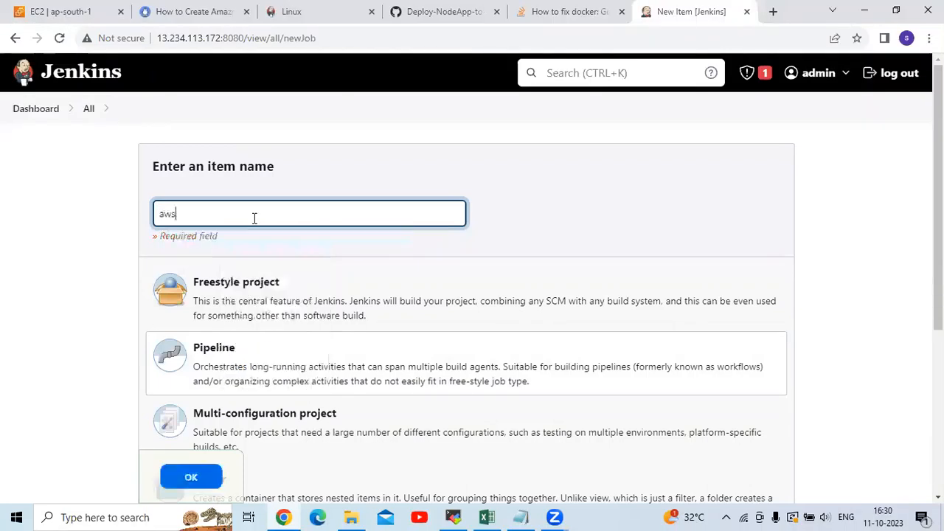
text(eks)
click(200, 478)
click(202, 480)
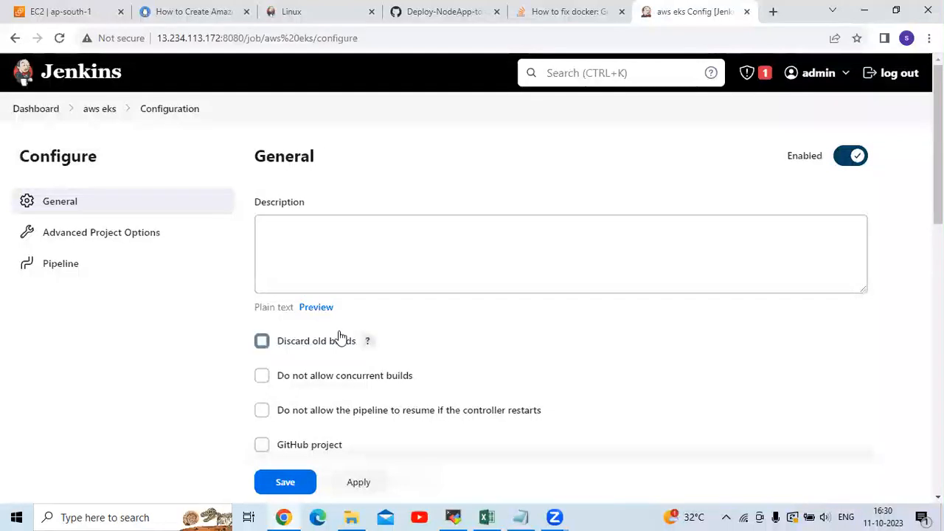
- Enable the GitHub project option in the job's general settings, ready for its project URL
scroll(339, 336, down, 3)
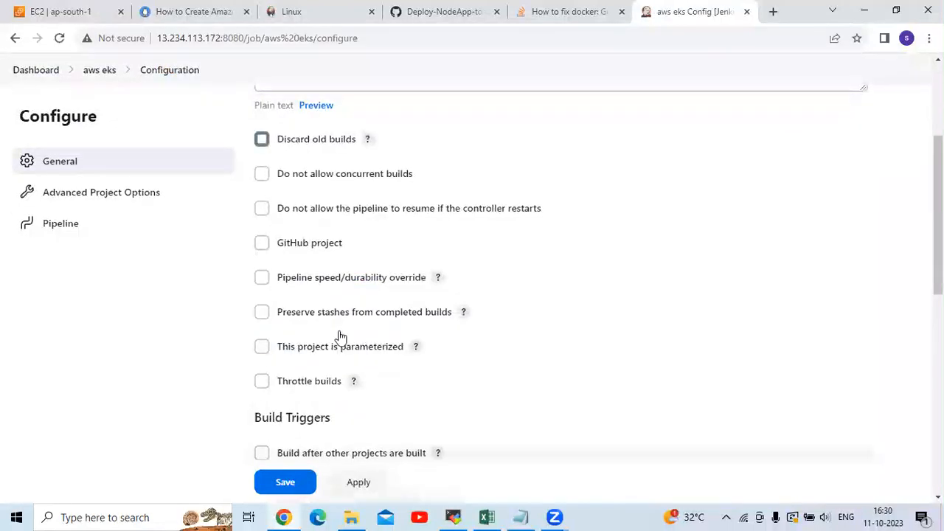
click(262, 238)
click(299, 287)
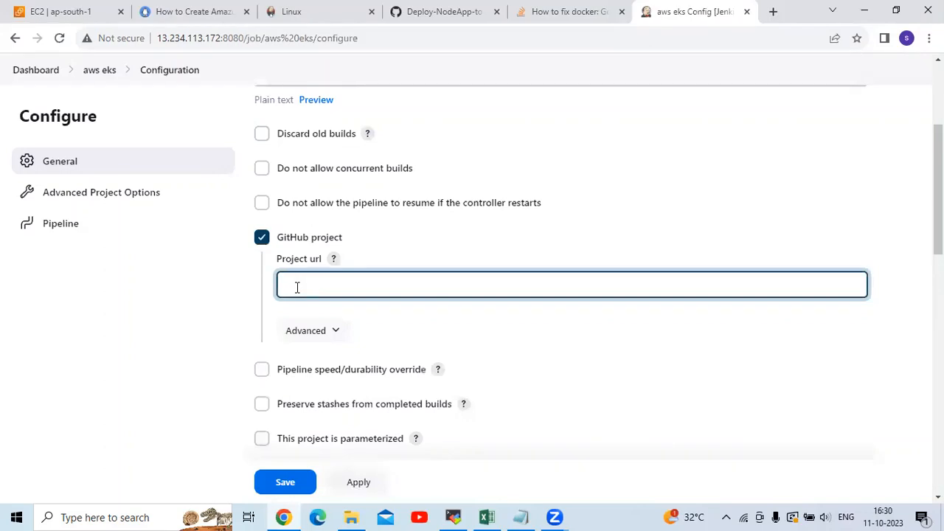
click(444, 12)
click(339, 39)
drag(95, 39, 160, 37)
click(160, 34)
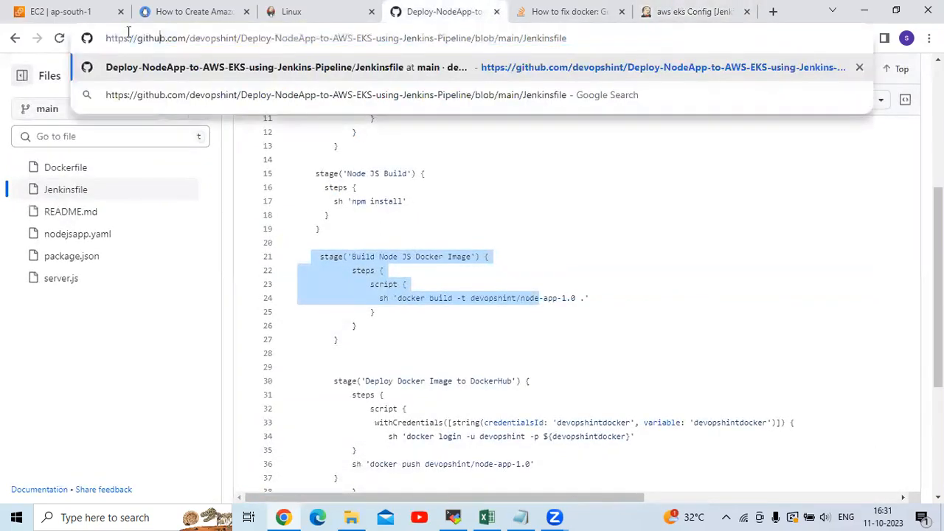
click(614, 278)
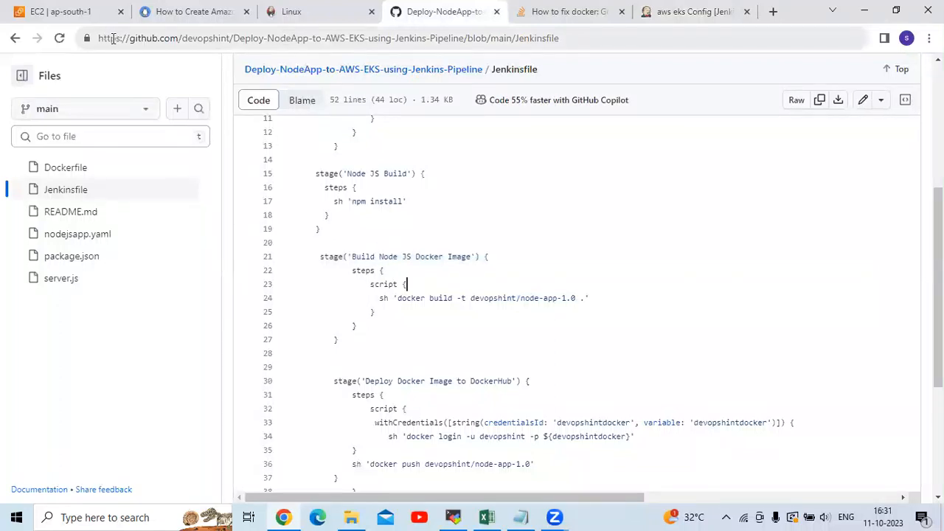
drag(100, 39, 482, 37)
key(ctrl+c)
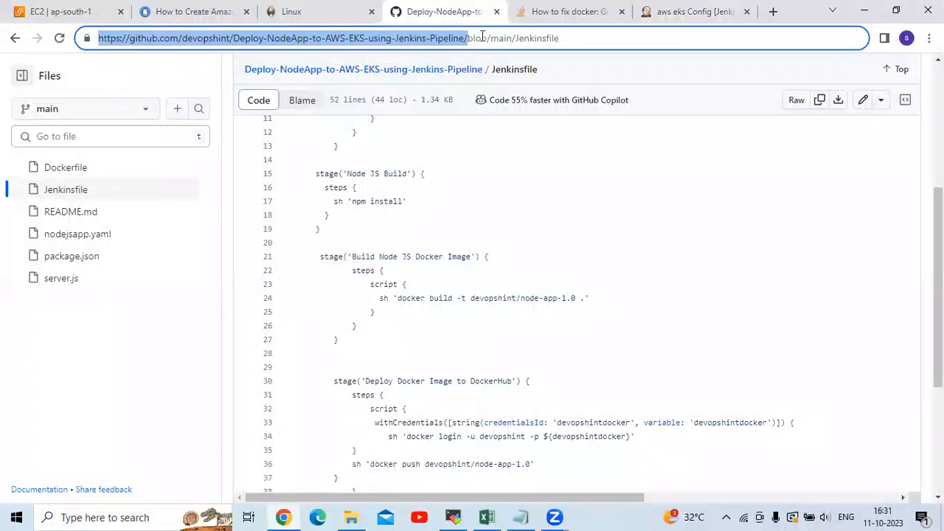
click(662, 8)
click(299, 289)
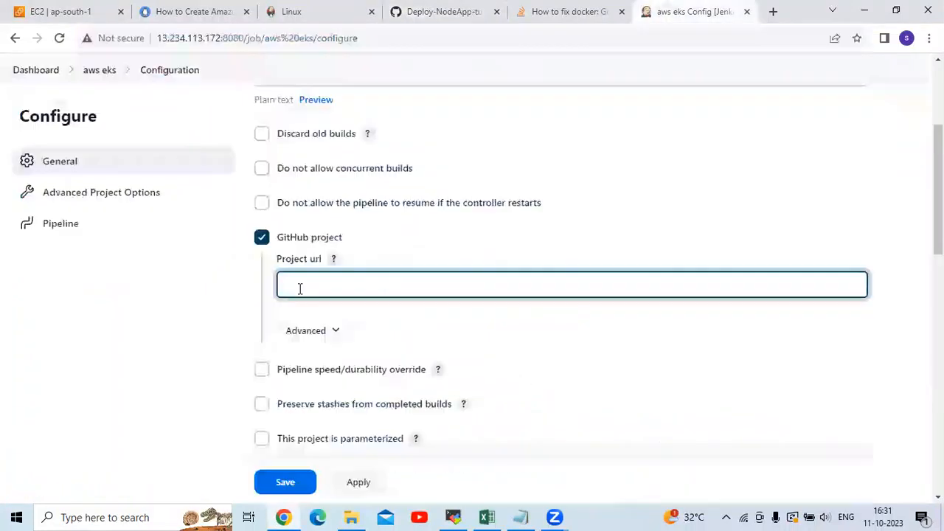
key(ctrl+v)
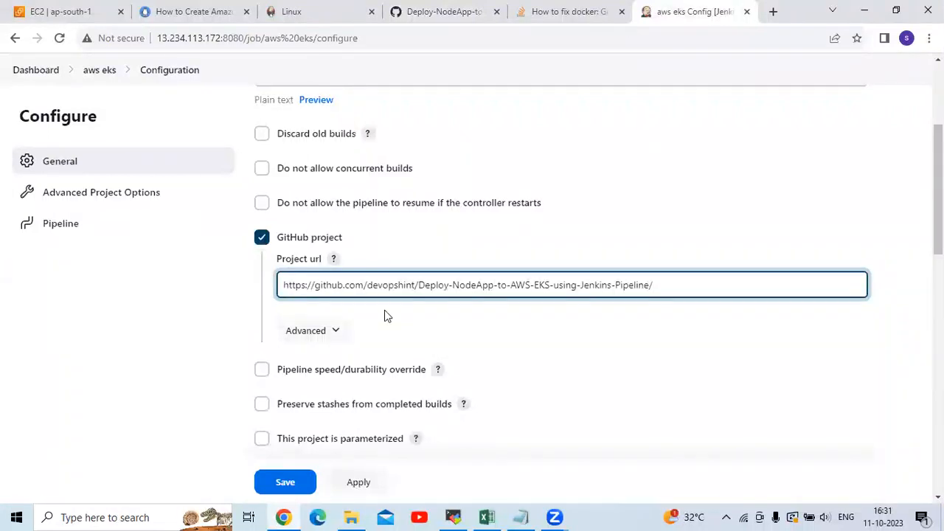
- Open the Pipeline Syntax snippet generator from the job's pipeline definition section
scroll(385, 313, down, 1)
scroll(385, 316, down, 6)
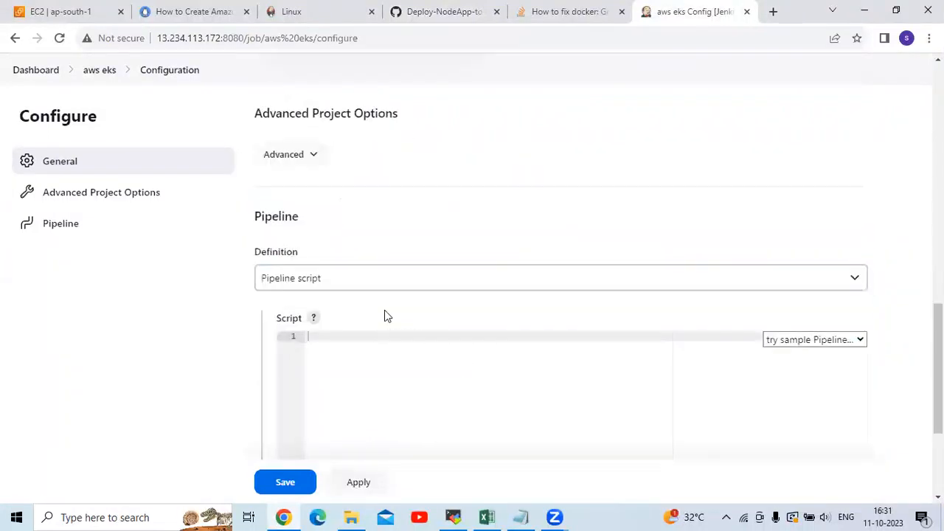
scroll(386, 211, down, 1)
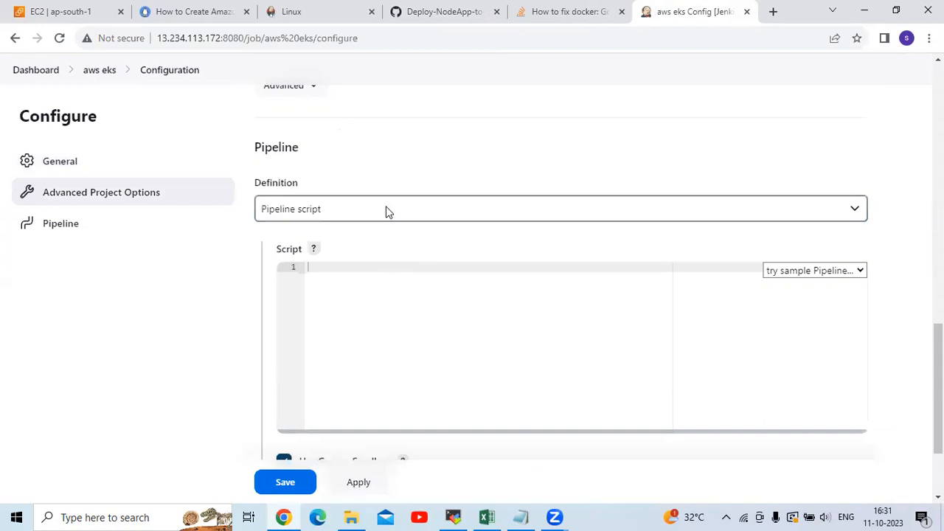
scroll(391, 238, down, 2)
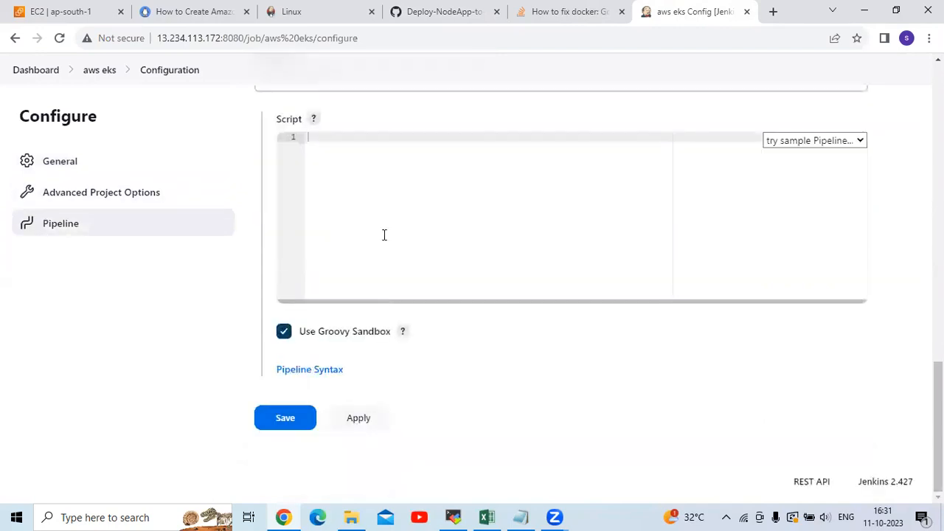
scroll(385, 235, up, 1)
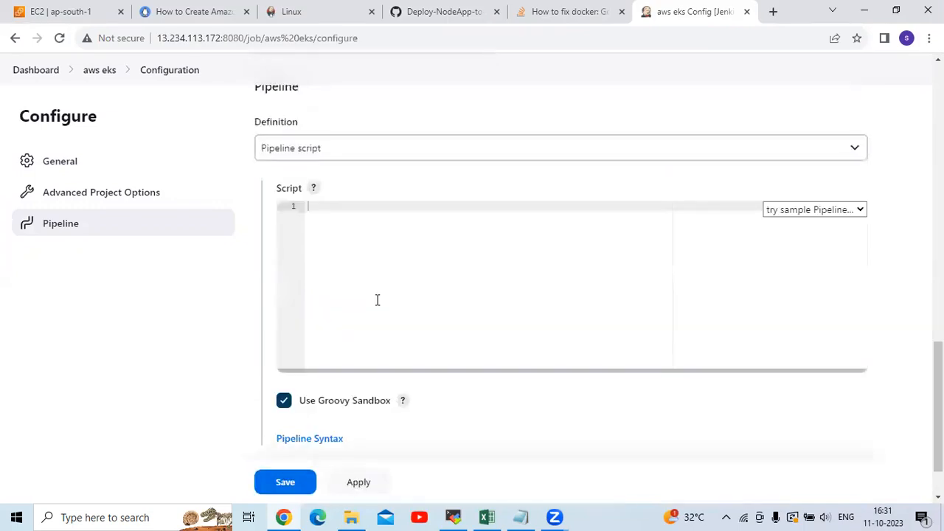
click(333, 439)
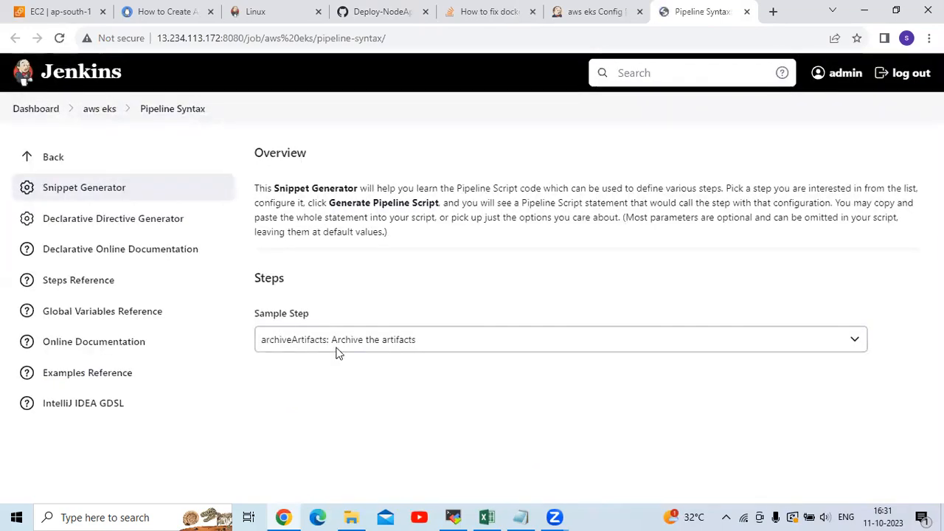
- Choose "withCredentials: Bind credentials to variables" as the sample step in the snippet generator
click(336, 347)
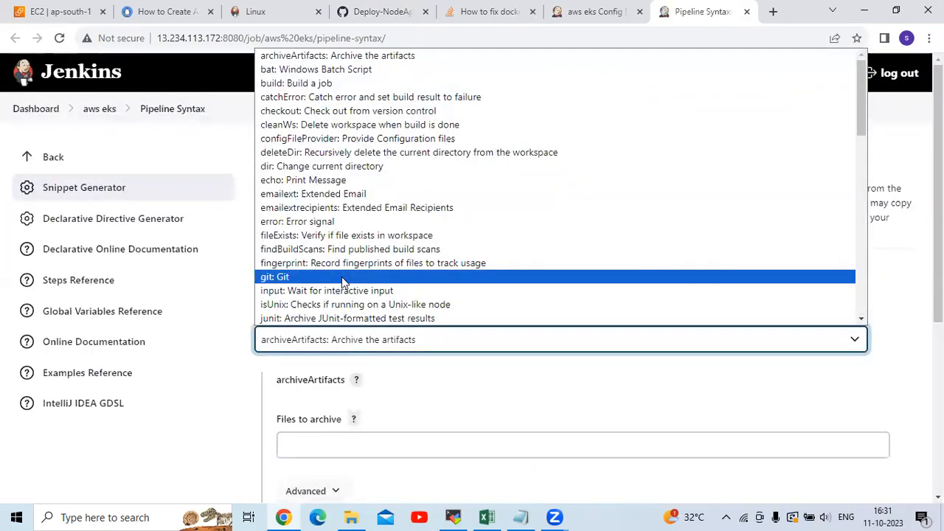
scroll(340, 280, down, 4)
scroll(337, 279, down, 4)
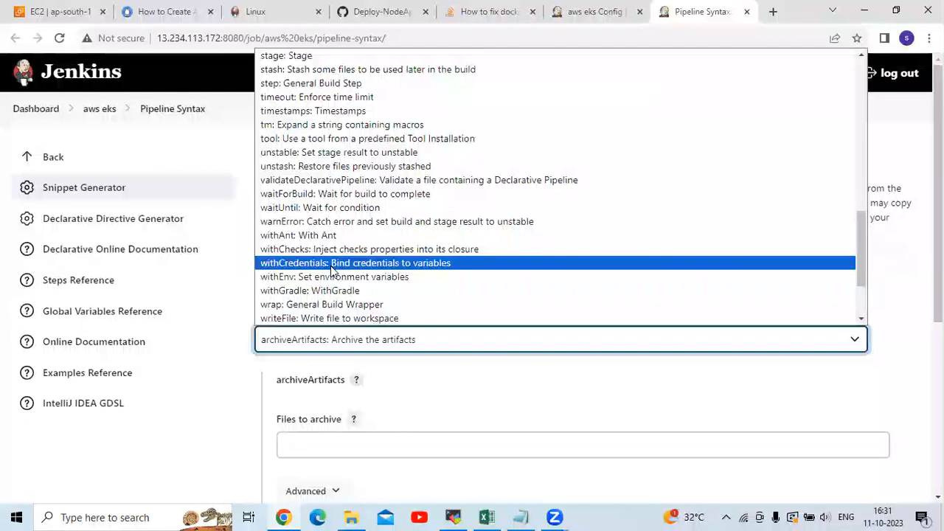
click(332, 263)
scroll(332, 270, down, 2)
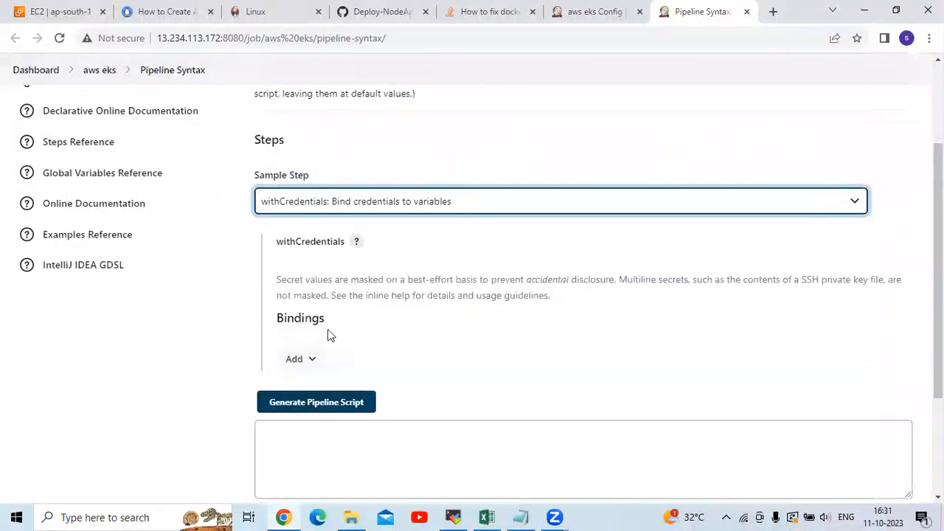
scroll(328, 330, down, 2)
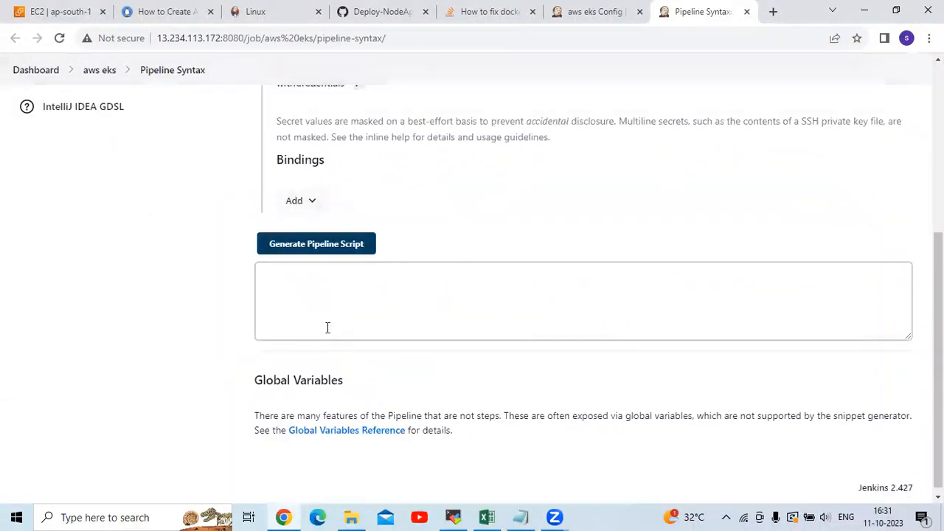
scroll(328, 327, up, 3)
scroll(328, 327, down, 1)
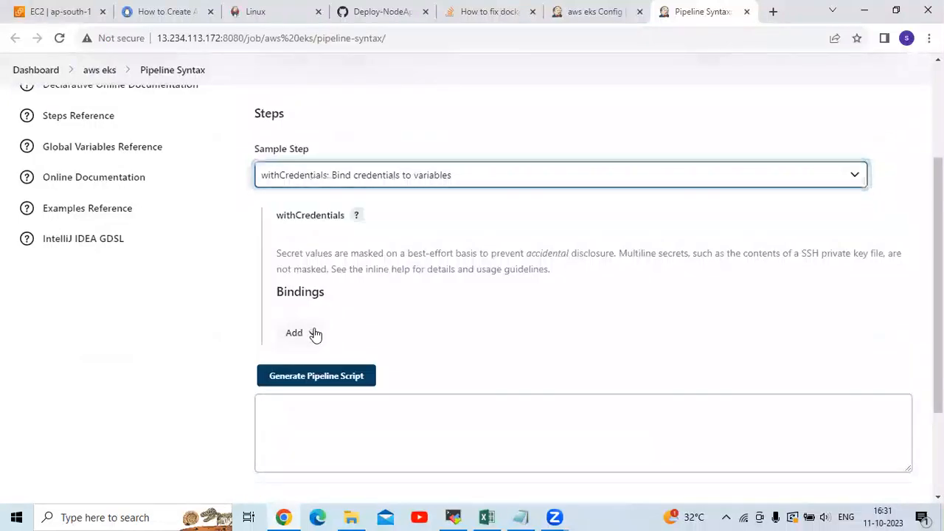
- Review the binding types offered for withCredentials and close the list without choosing one
click(314, 344)
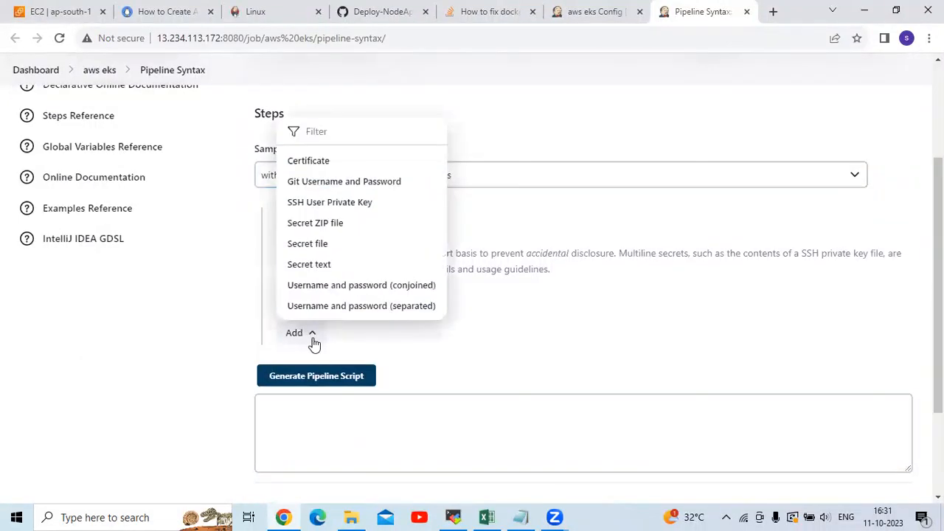
click(436, 321)
scroll(417, 308, up, 1)
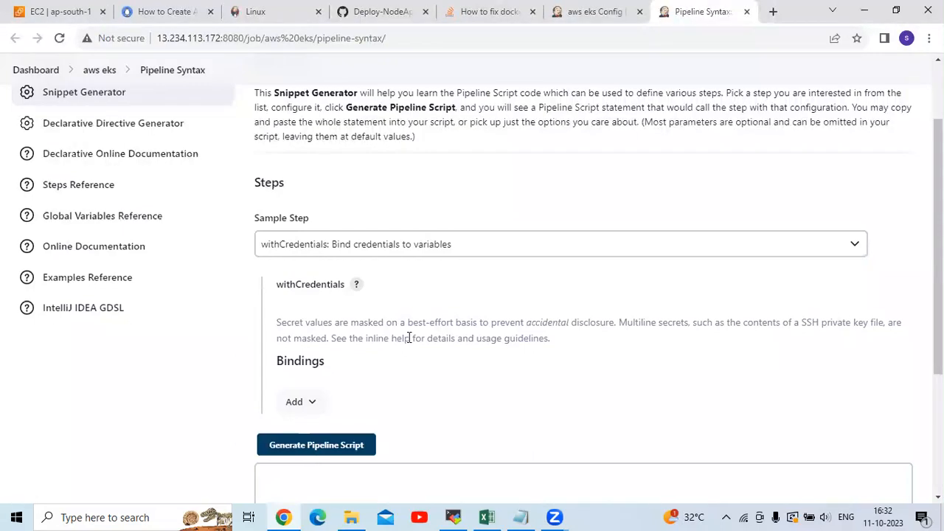
- Switch to the untitled Notepad file with the pipeline script, maximize it and view its stages
click(525, 516)
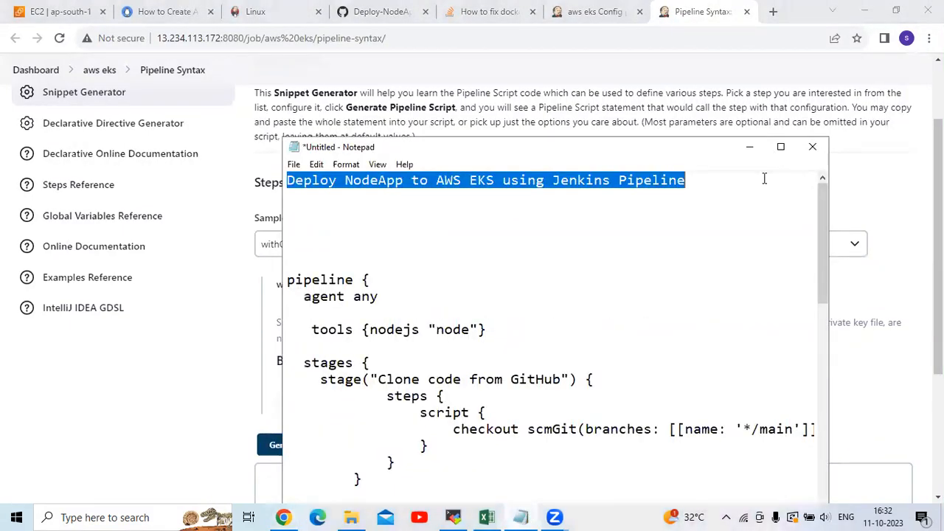
click(780, 146)
scroll(733, 232, down, 1)
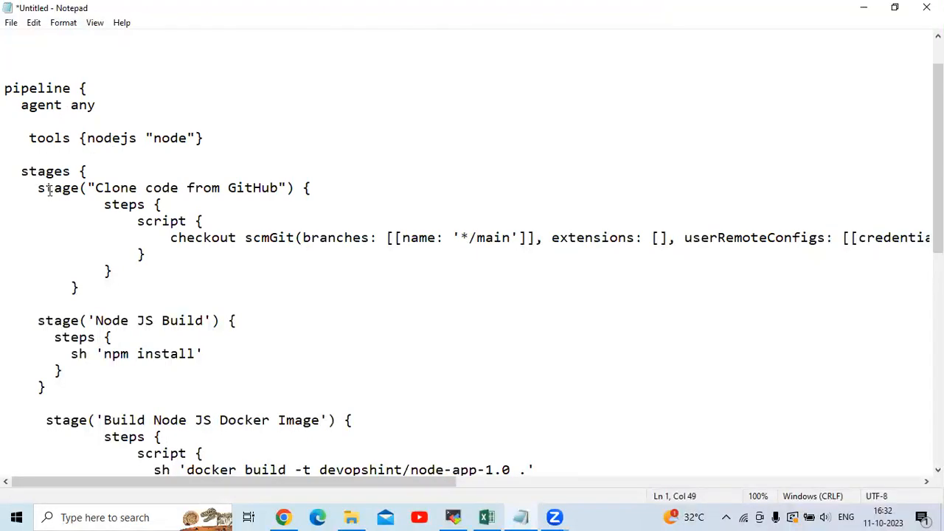
- Examine the "Clone code from GitHub" stage, including its scmGit checkout command and the GitHub credentialsId
drag(91, 189, 295, 189)
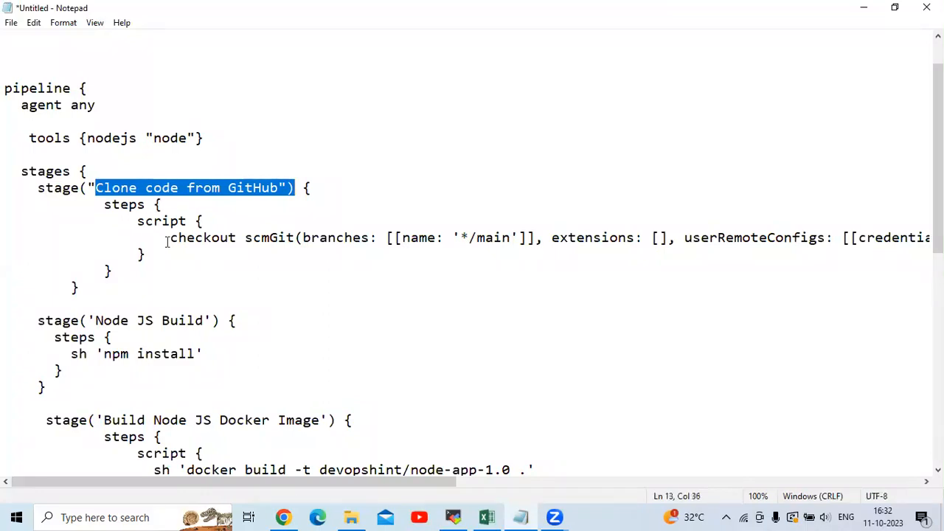
click(280, 237)
click(352, 238)
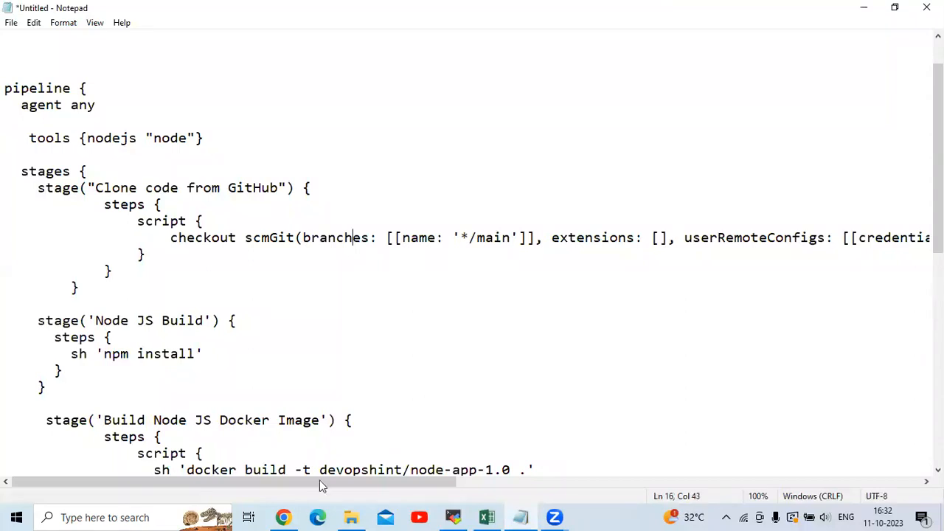
drag(417, 483, 679, 484)
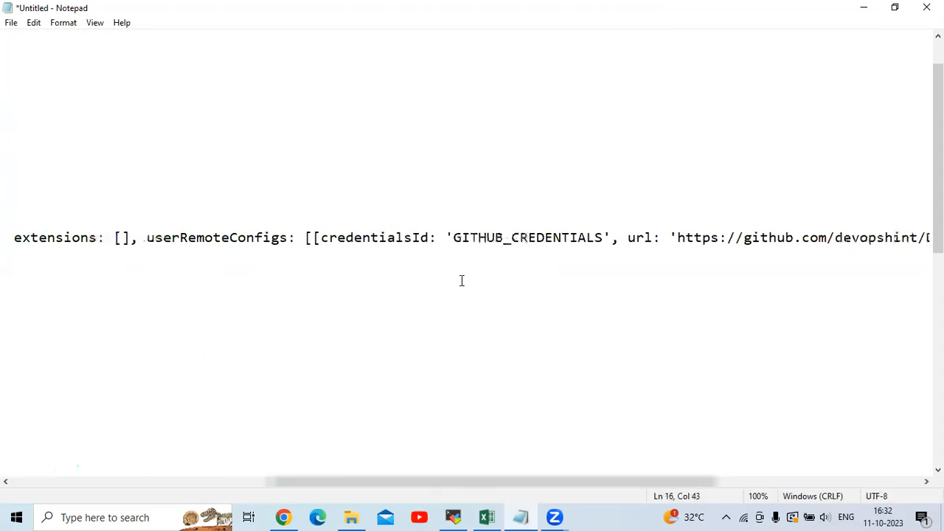
drag(452, 241, 598, 242)
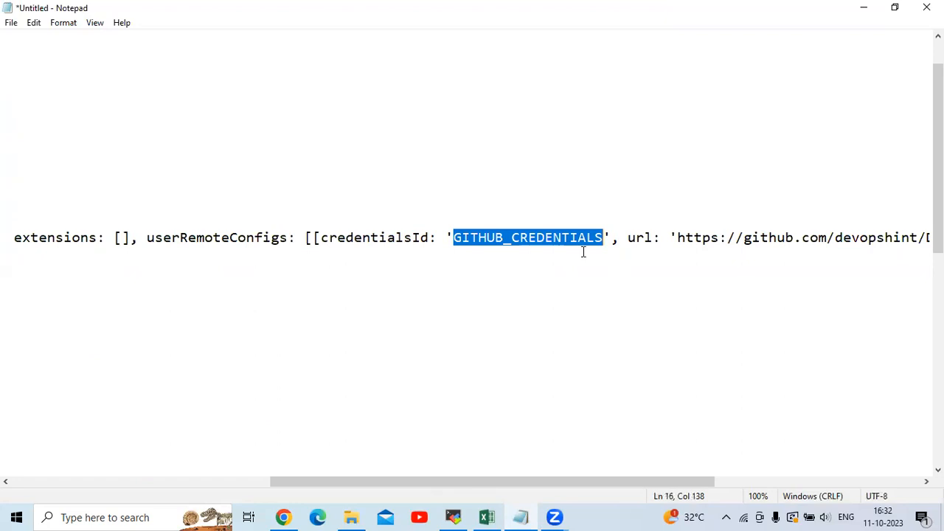
click(653, 238)
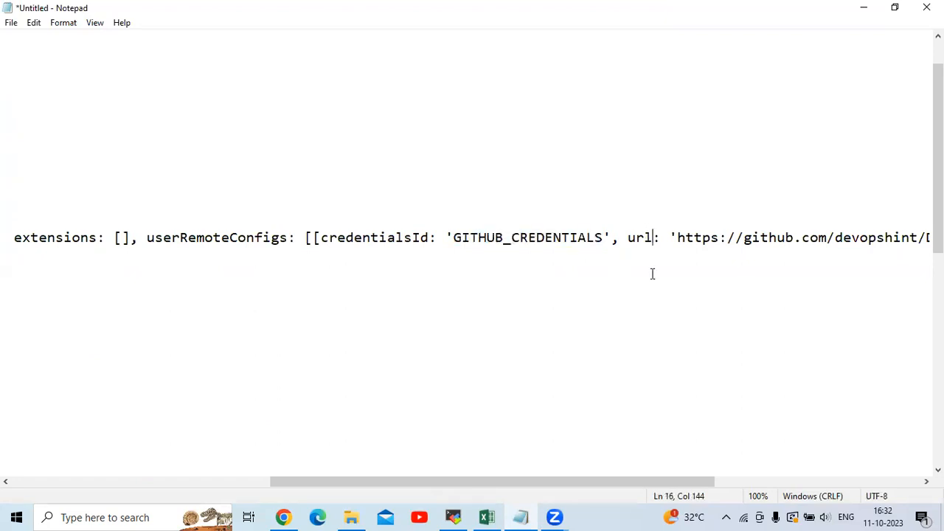
- Inspect the GitHub repository url at the end of the checkout line and return to the start of the script lines
drag(509, 482, 678, 480)
drag(327, 238, 653, 242)
drag(638, 470, 315, 483)
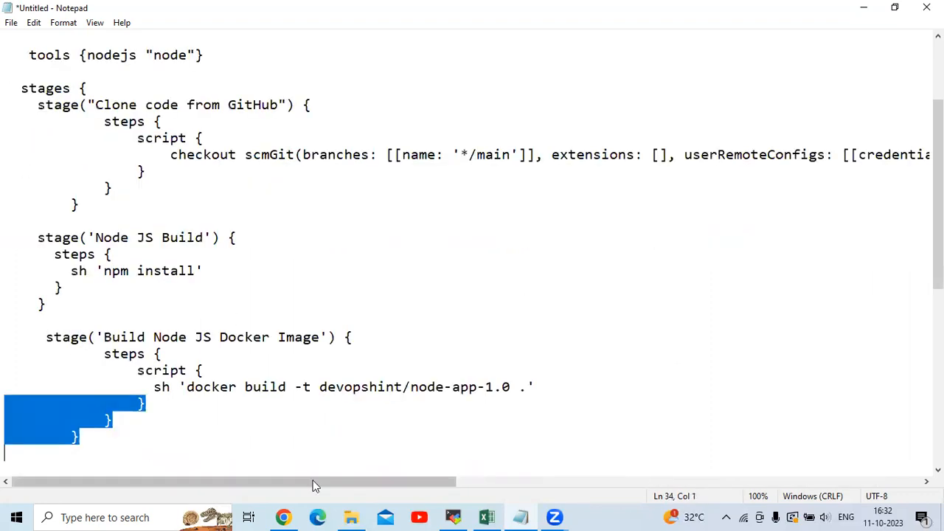
drag(650, 475, 802, 461)
drag(249, 155, 425, 167)
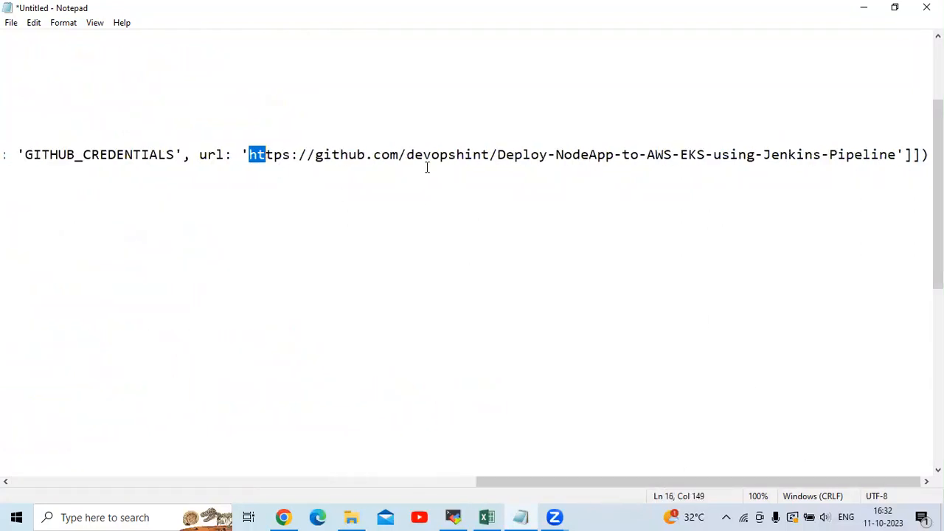
click(647, 291)
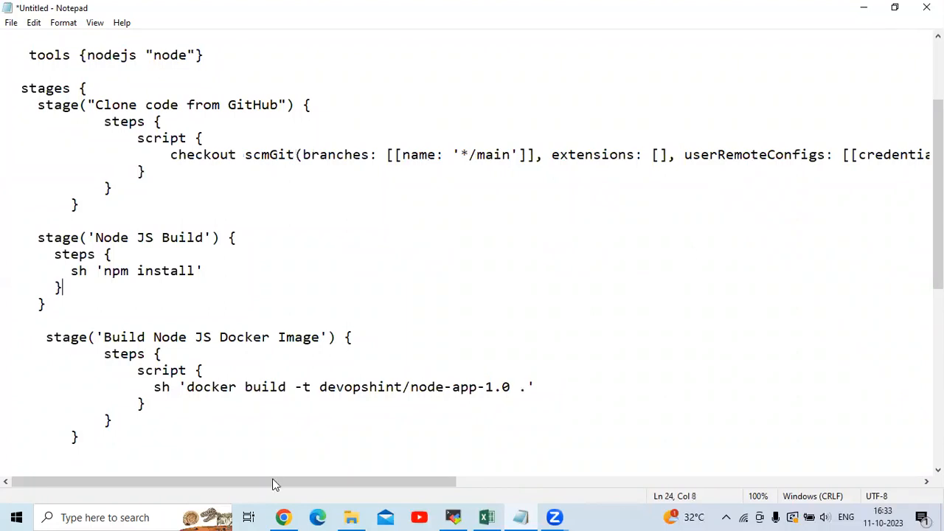
drag(401, 481, 866, 481)
drag(863, 155, 738, 154)
drag(817, 155, 717, 156)
drag(778, 156, 875, 155)
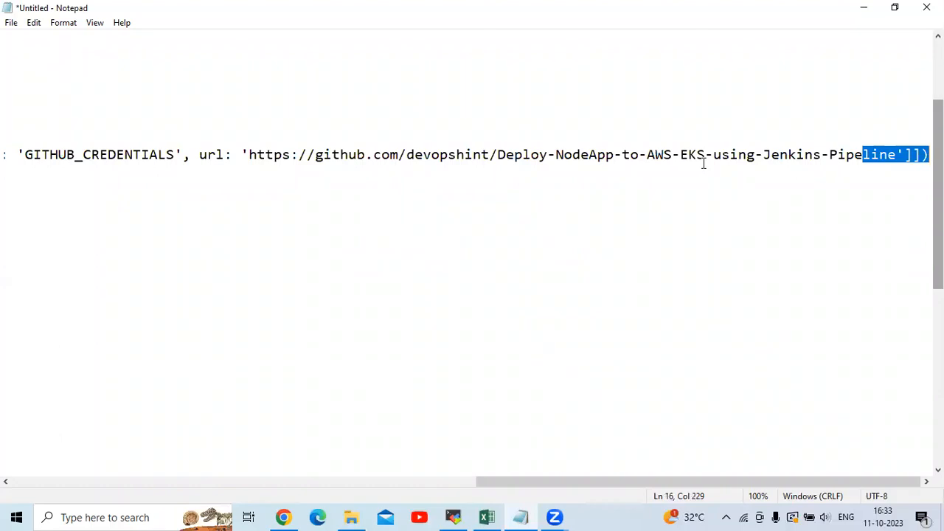
click(255, 143)
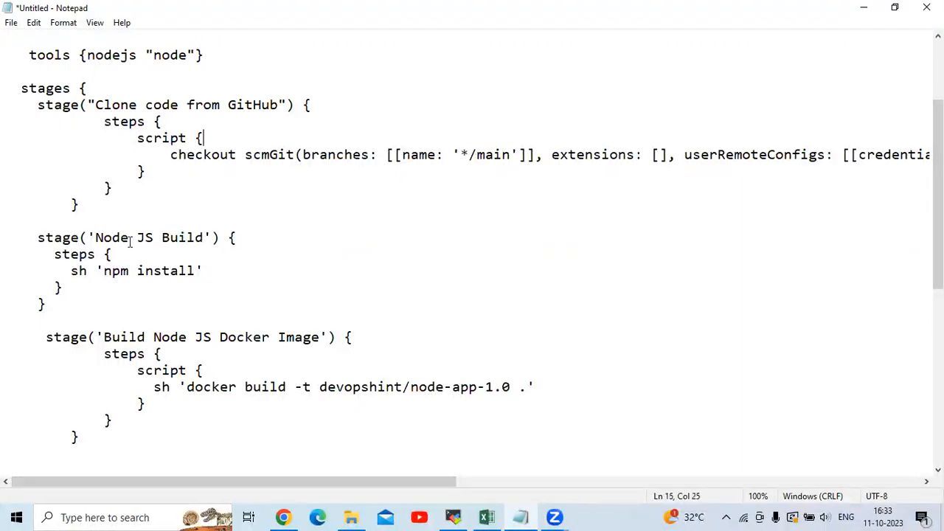
- Examine the 'Node JS Build' stage and highlight its npm install command
drag(8, 237, 41, 302)
click(103, 271)
shift+click(184, 276)
- Examine the 'Build Node JS Docker Image' stage, highlighting the -t option and image name in its docker build command
scroll(184, 276, down, 1)
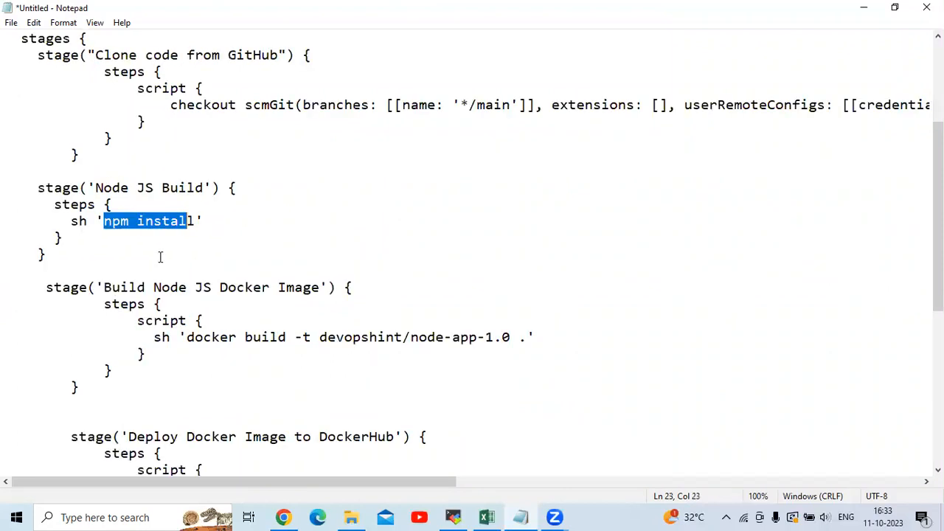
scroll(76, 195, down, 2)
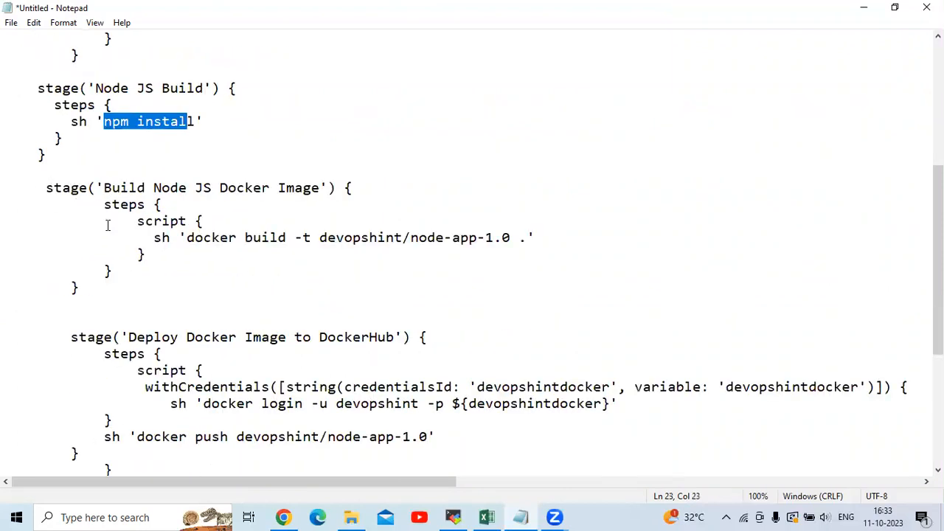
drag(4, 188, 136, 268)
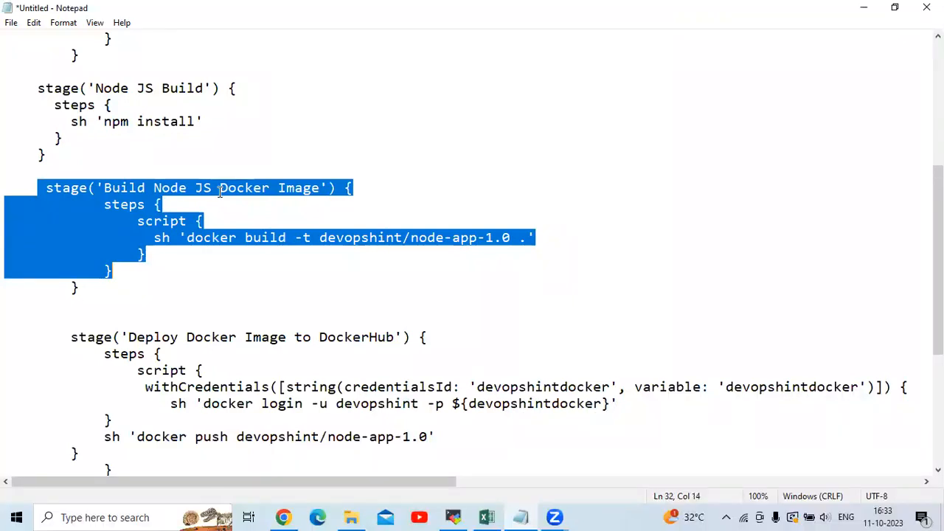
click(188, 236)
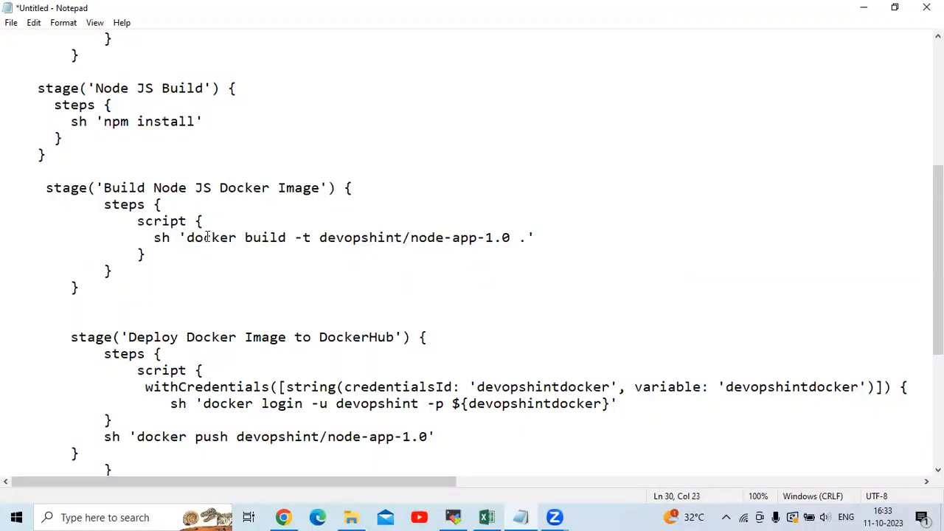
click(296, 237)
shift+click(311, 238)
drag(320, 237, 411, 238)
shift+click(510, 238)
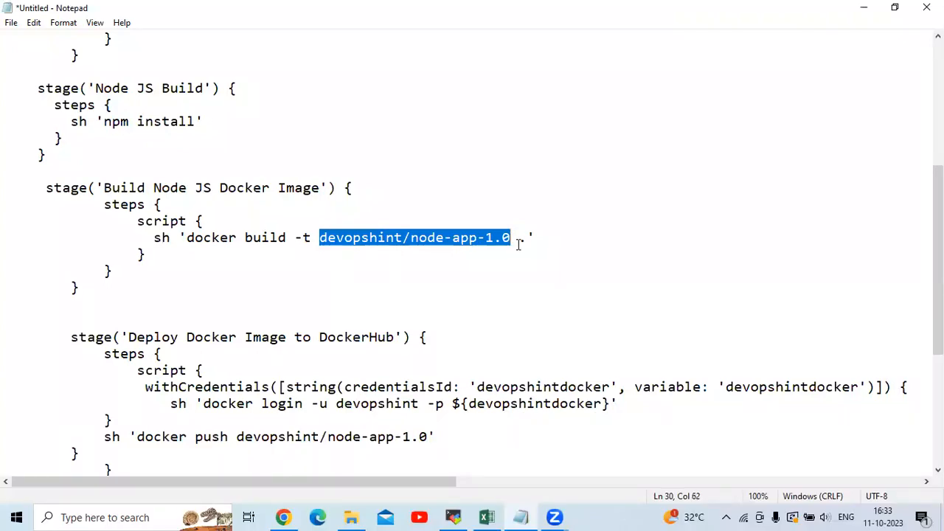
click(519, 244)
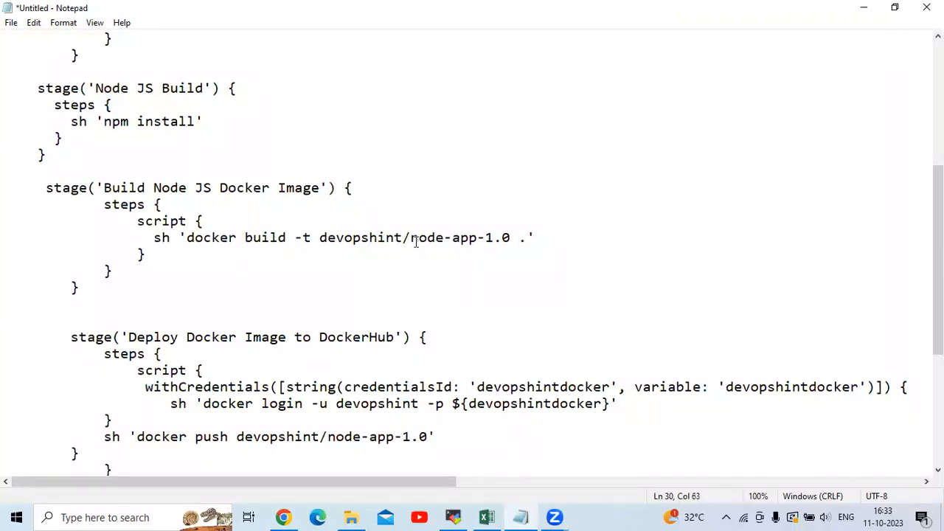
drag(411, 242, 497, 242)
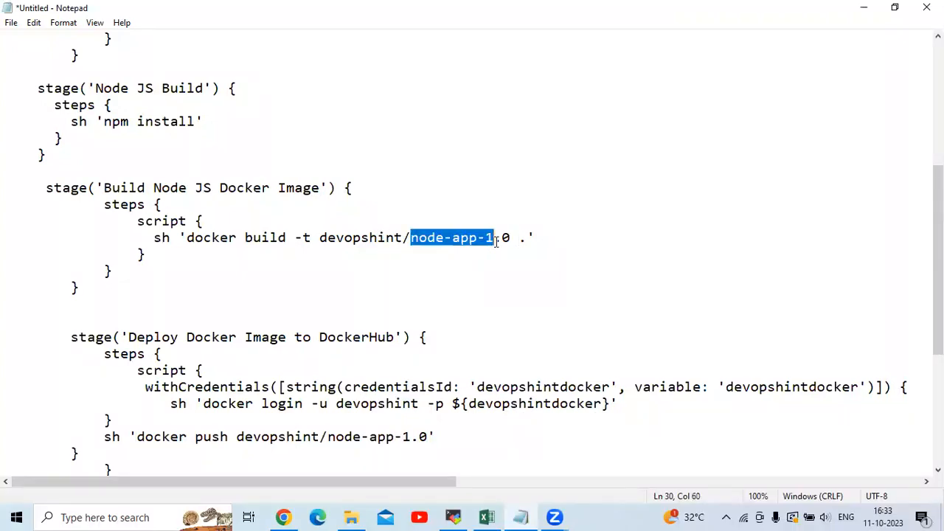
- Highlight the 'Deploy Docker Image to DockerHub' stage heading and view the stage's steps
scroll(475, 258, down, 1)
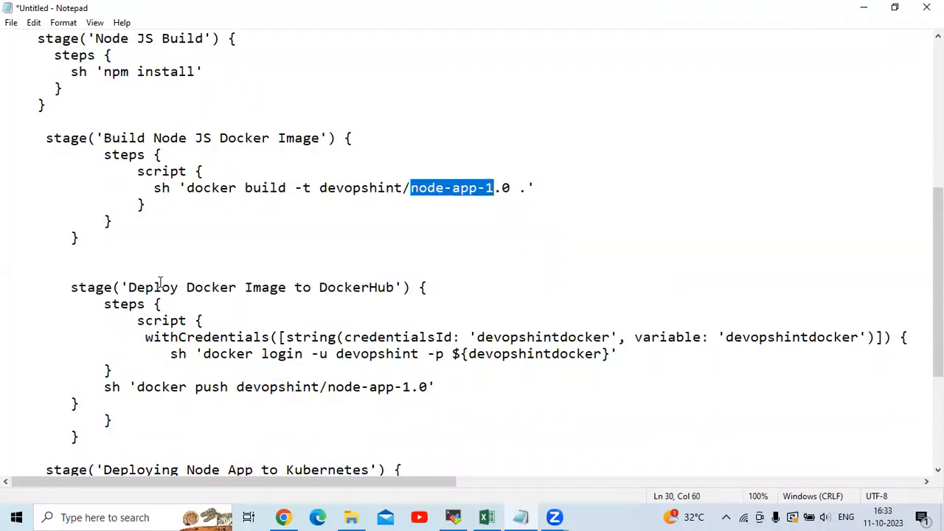
click(70, 287)
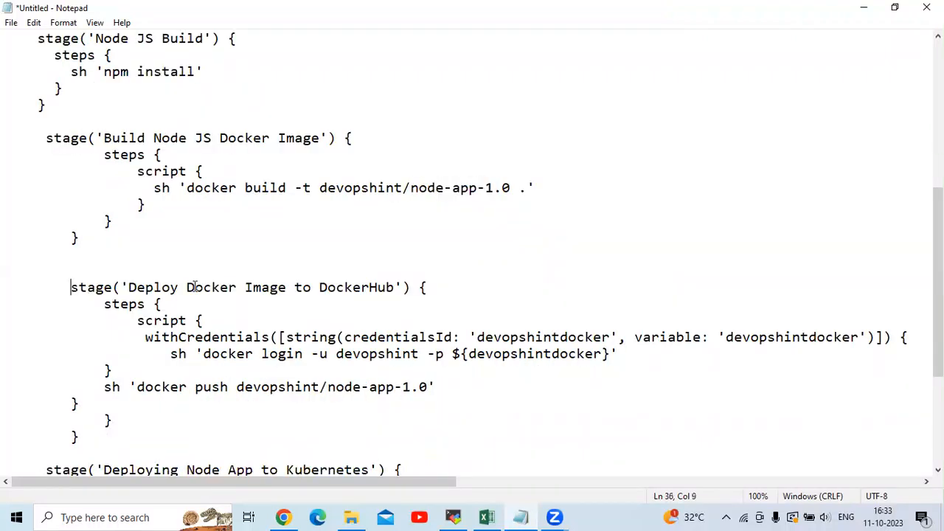
shift+click(347, 287)
shift+click(411, 288)
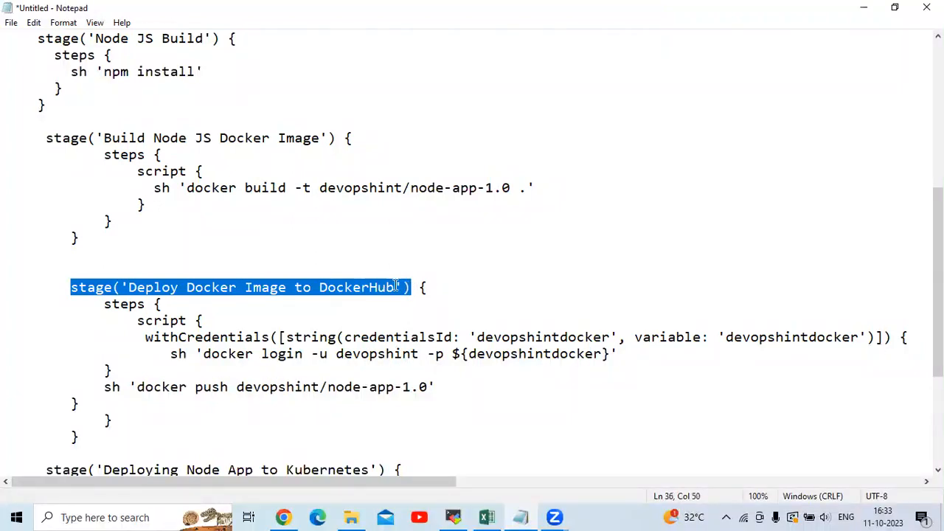
scroll(330, 248, down, 1)
click(330, 249)
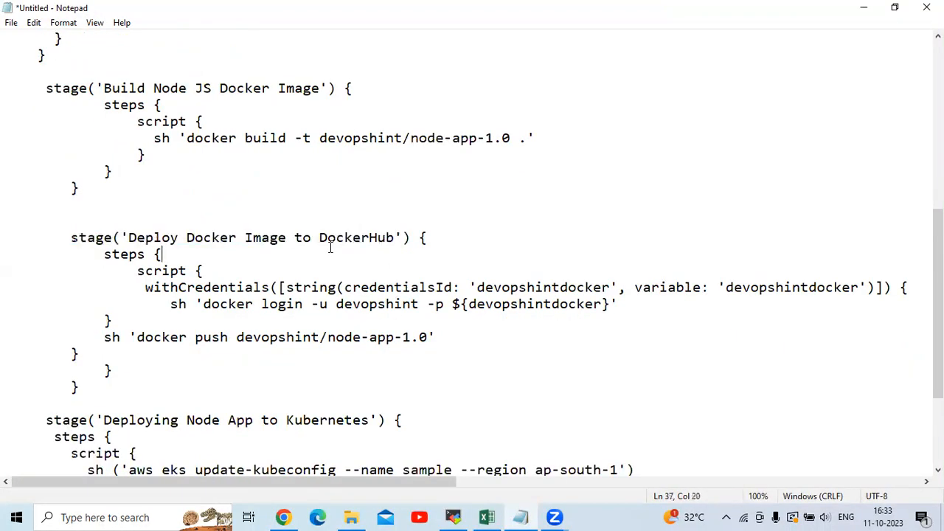
- Inspect the withCredentials line and its credentialsId in the DockerHub stage, checking it against the Jenkins snippet generator
click(147, 287)
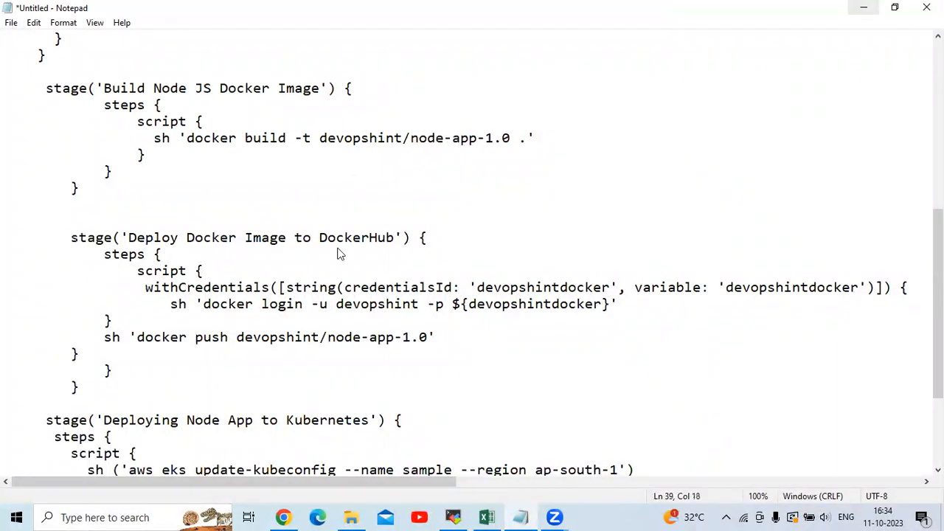
key(alt+Tab)
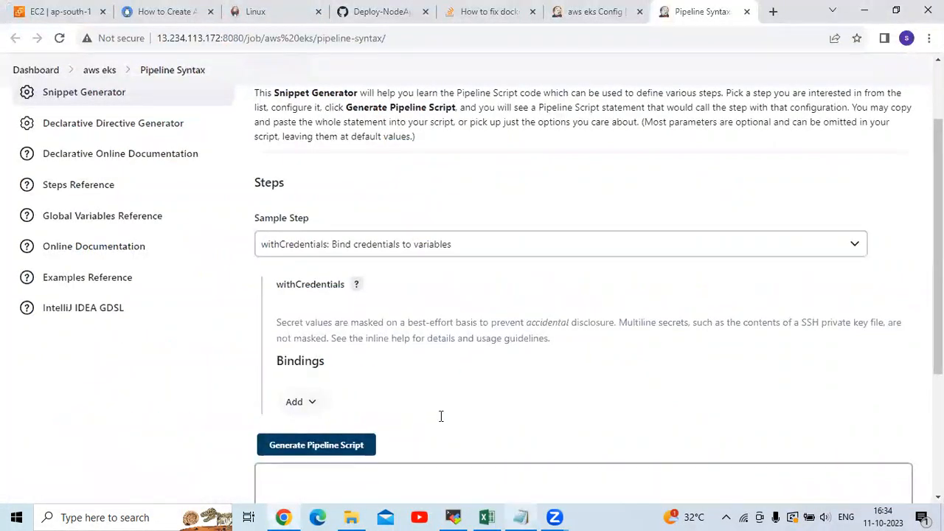
key(alt+Tab)
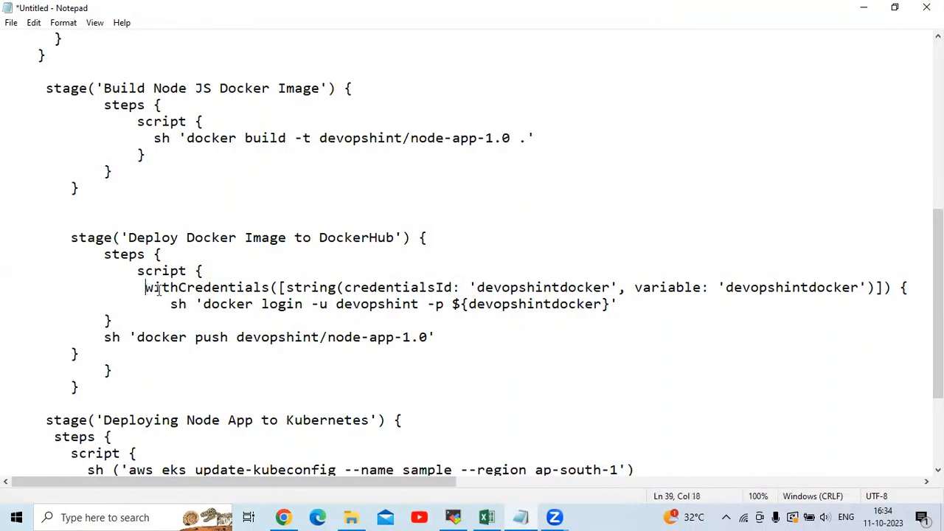
shift+click(230, 294)
shift+click(261, 293)
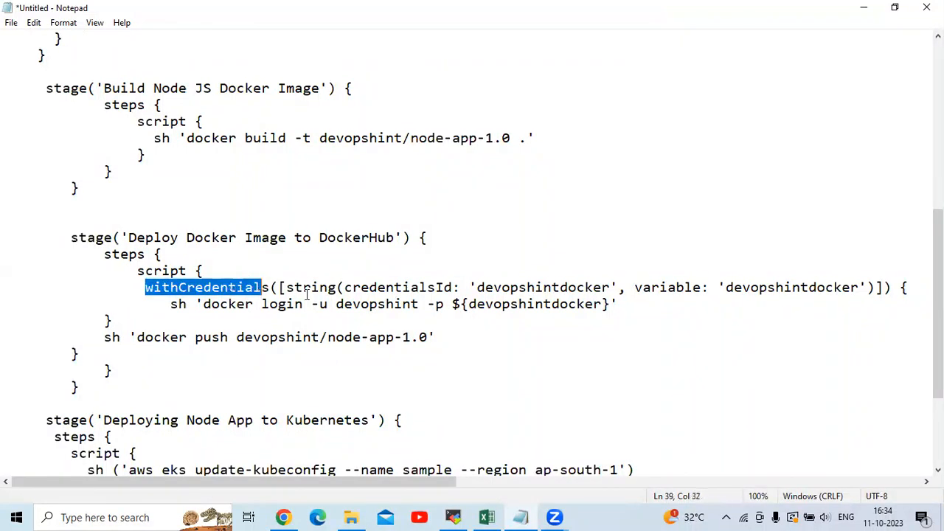
click(512, 286)
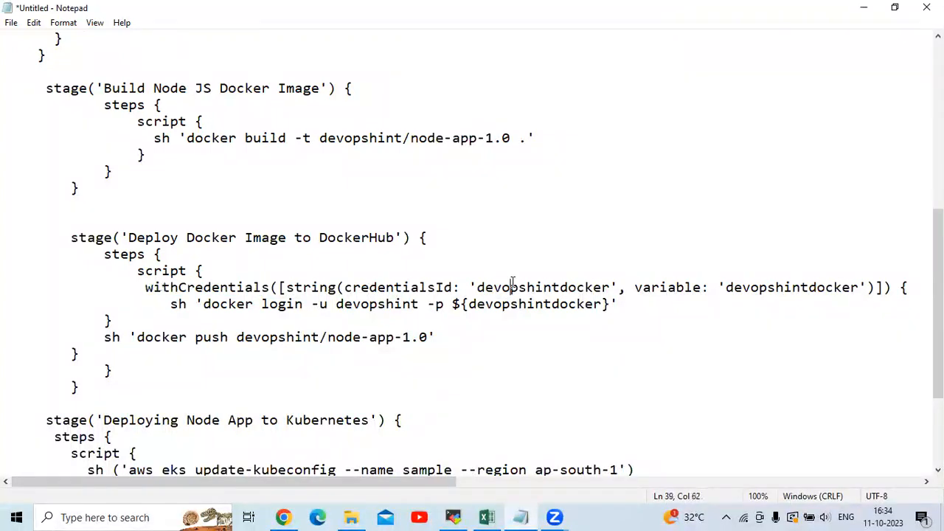
double_click(513, 286)
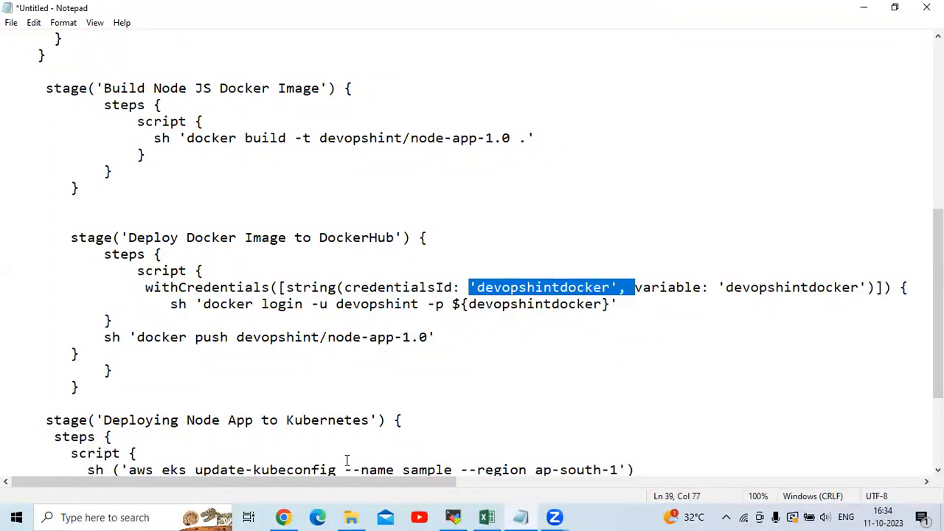
- Switch to the Jenkins snippet generator in Chrome, keep withCredentials as the sample step and add a Secret text binding
click(285, 516)
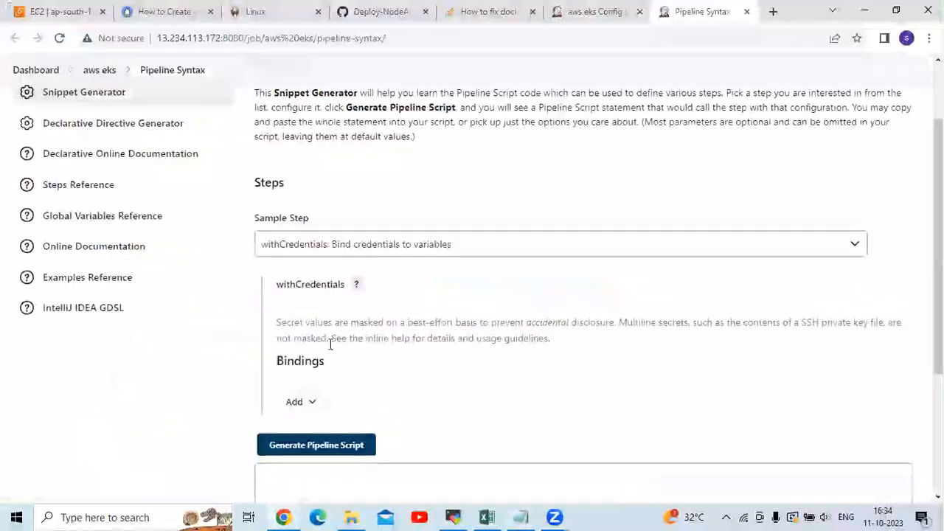
click(327, 250)
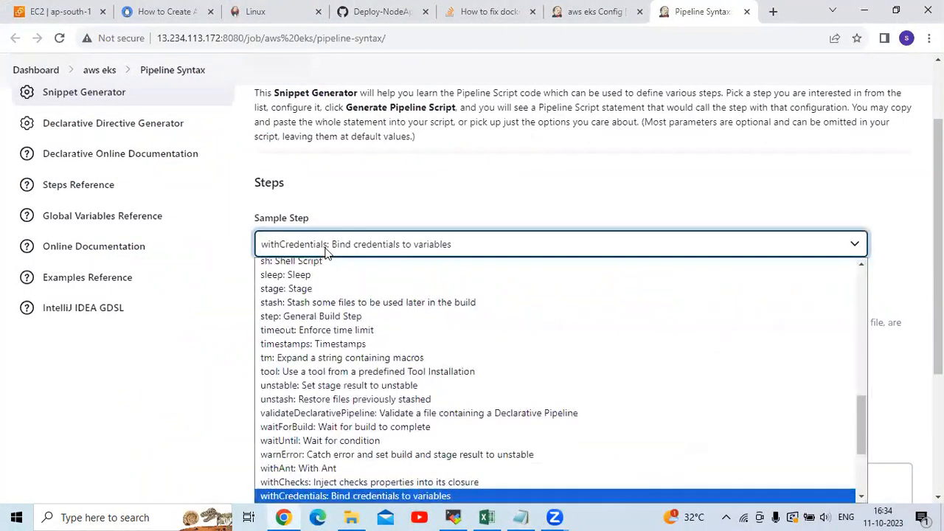
click(312, 495)
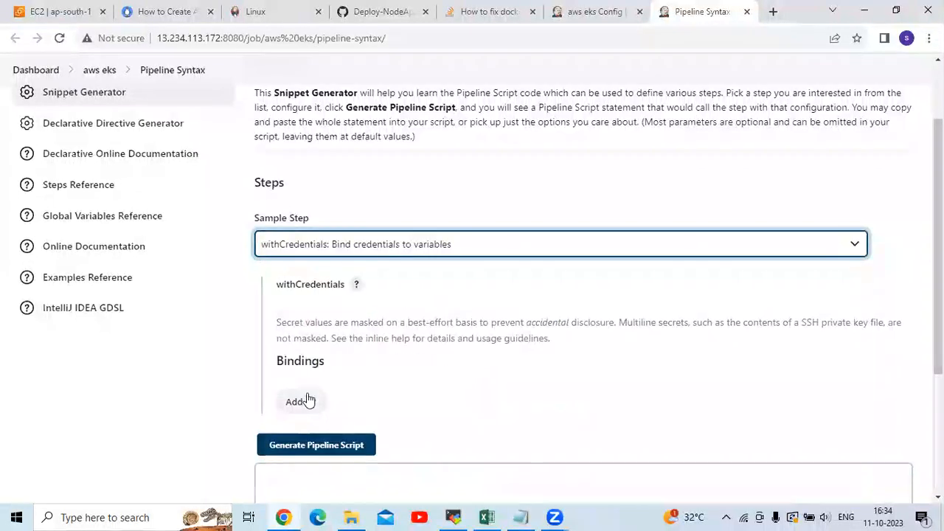
click(313, 403)
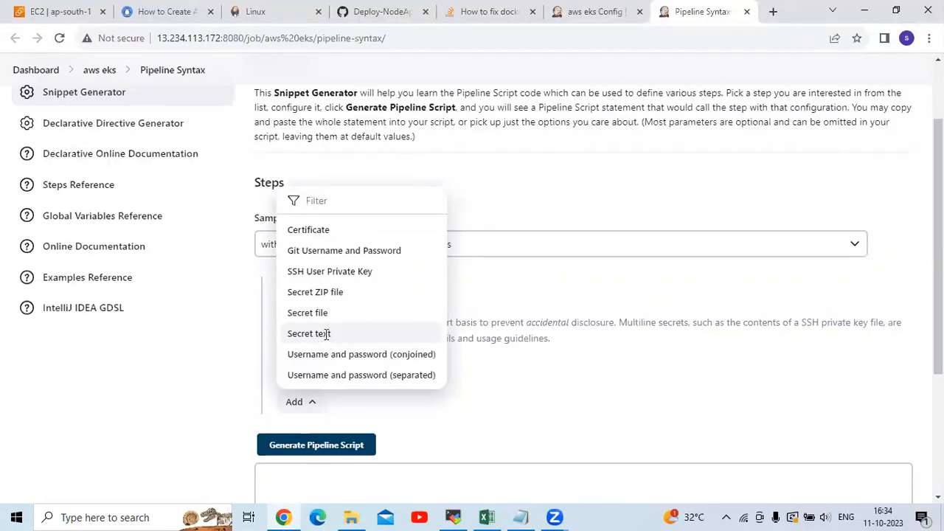
click(327, 334)
scroll(340, 387, down, 4)
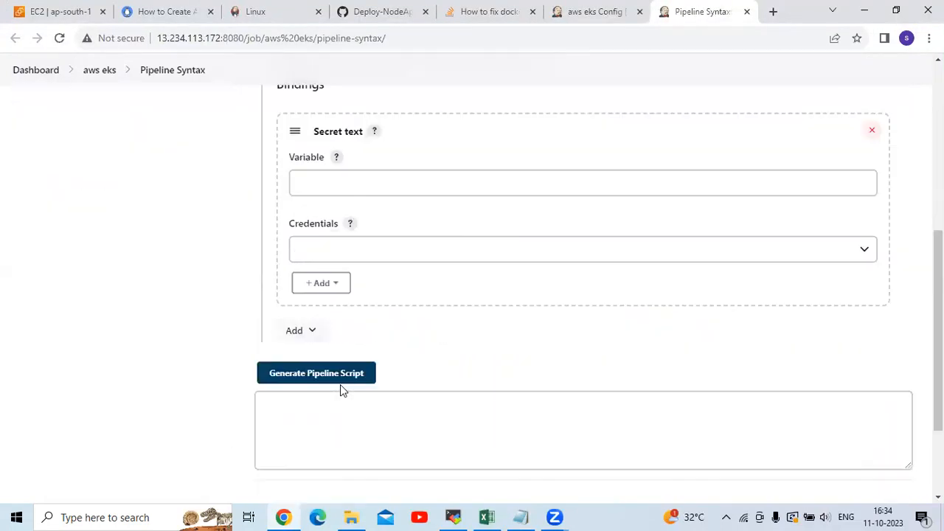
- Start adding a new Jenkins credential from the Secret text binding and set its kind to Secret text
scroll(344, 343, up, 2)
click(342, 389)
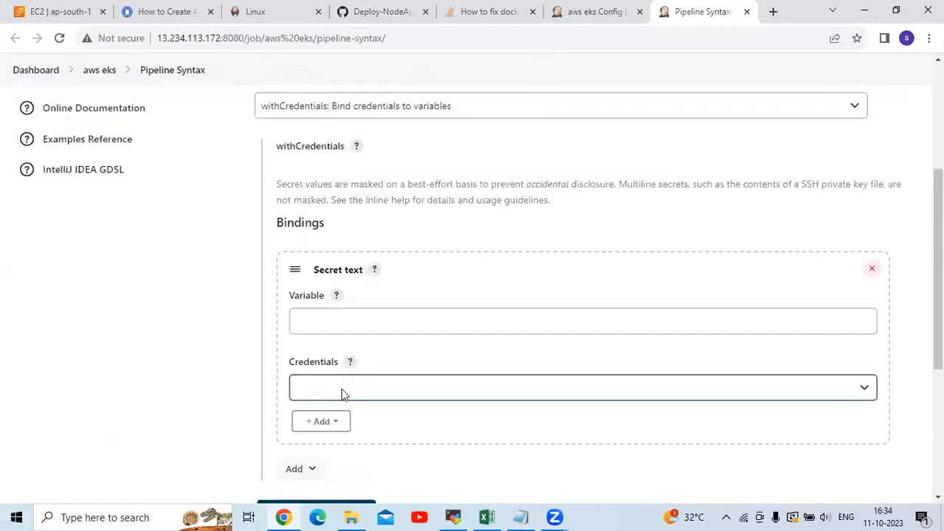
click(322, 421)
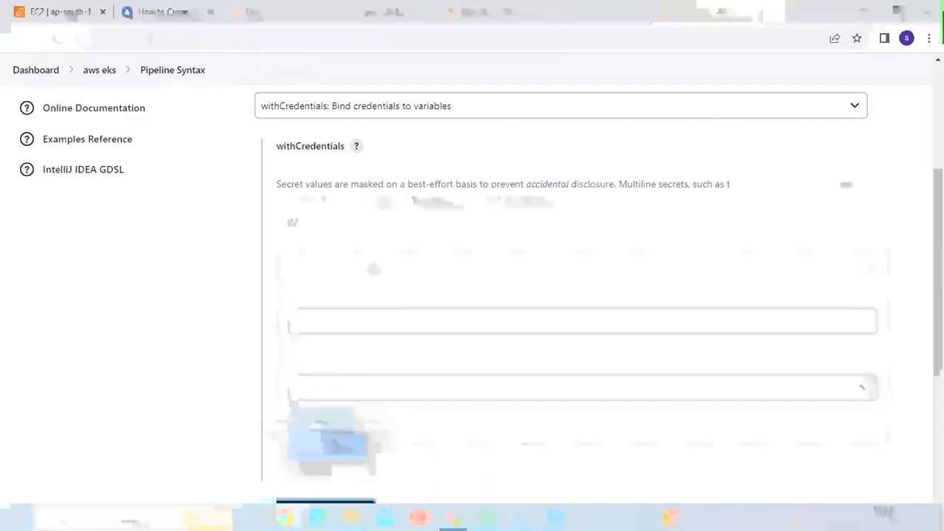
click(333, 444)
click(290, 299)
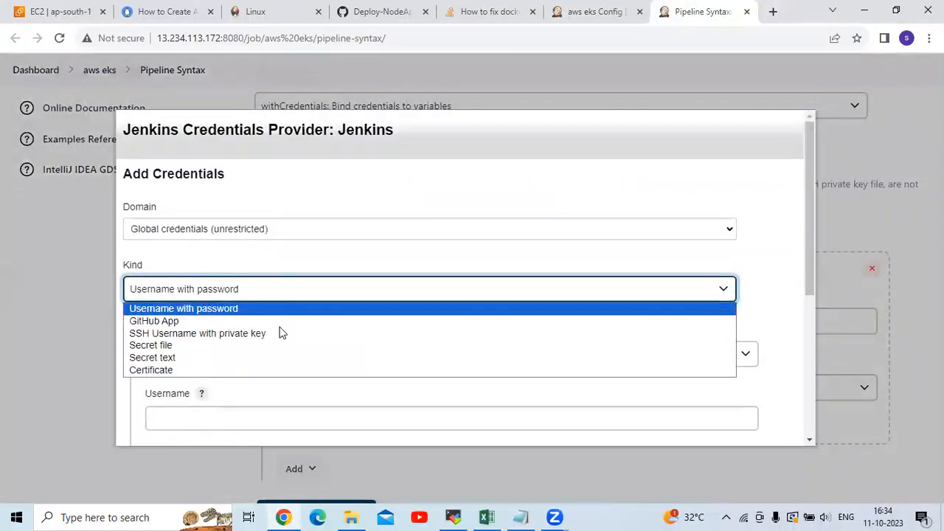
click(218, 357)
- Enter the DockerHub password in the Secret field and set the ID to devopshintdocker, checking it against the Notepad script
scroll(214, 337, down, 1)
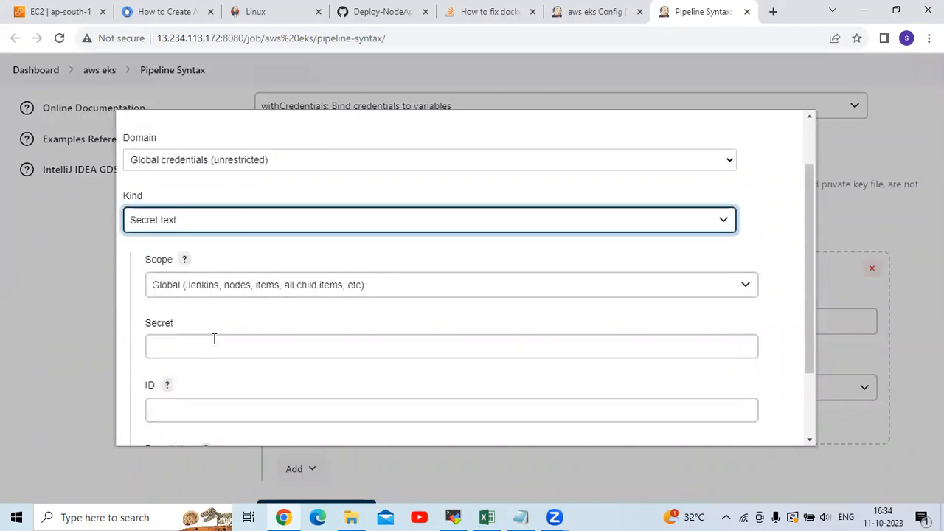
scroll(217, 269, down, 1)
click(217, 253)
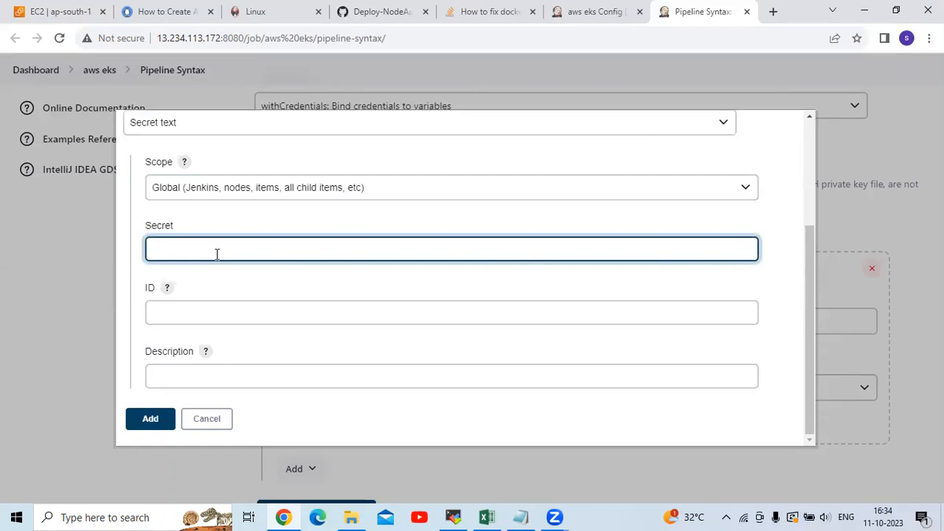
text(••••••••••)
click(222, 314)
text(devop)
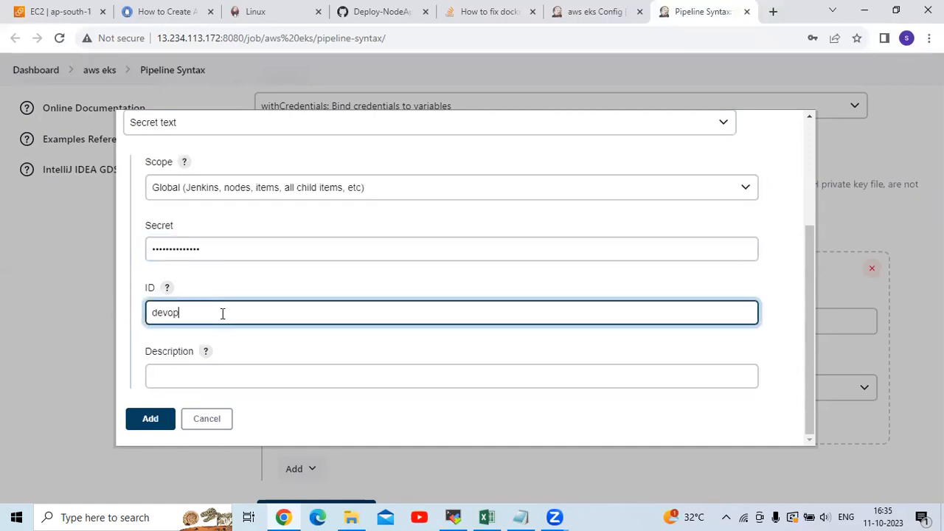
text(shint)
click(521, 517)
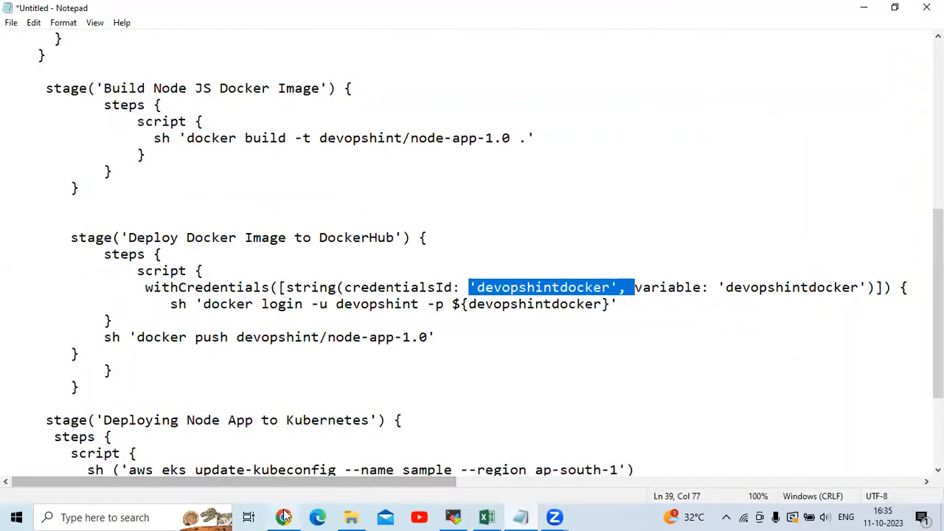
key(alt+Tab)
text(docker)
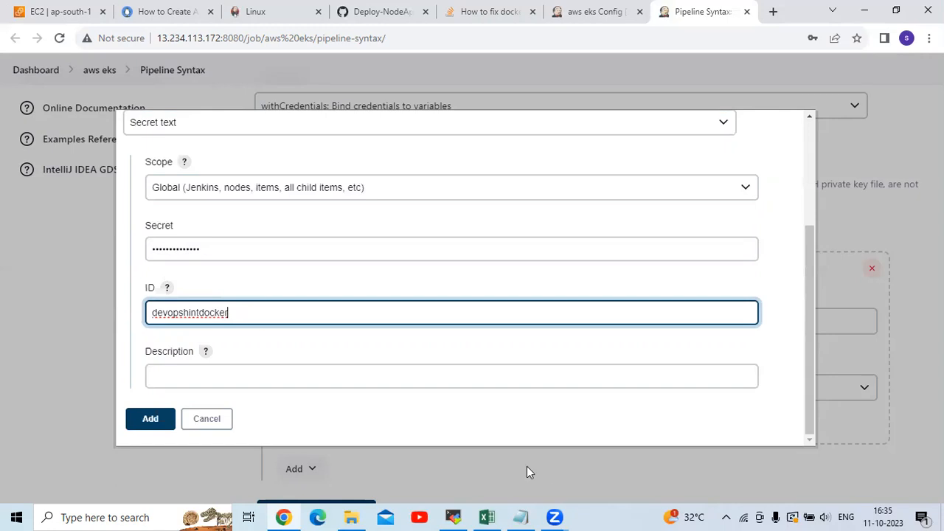
- Copy the variable name devopshintdocker from the withCredentials line in the Notepad script
click(522, 517)
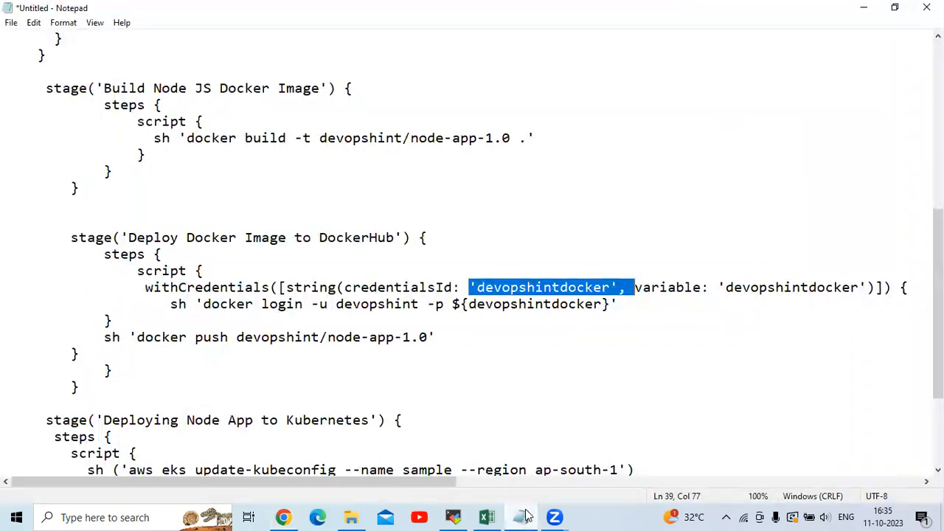
click(524, 516)
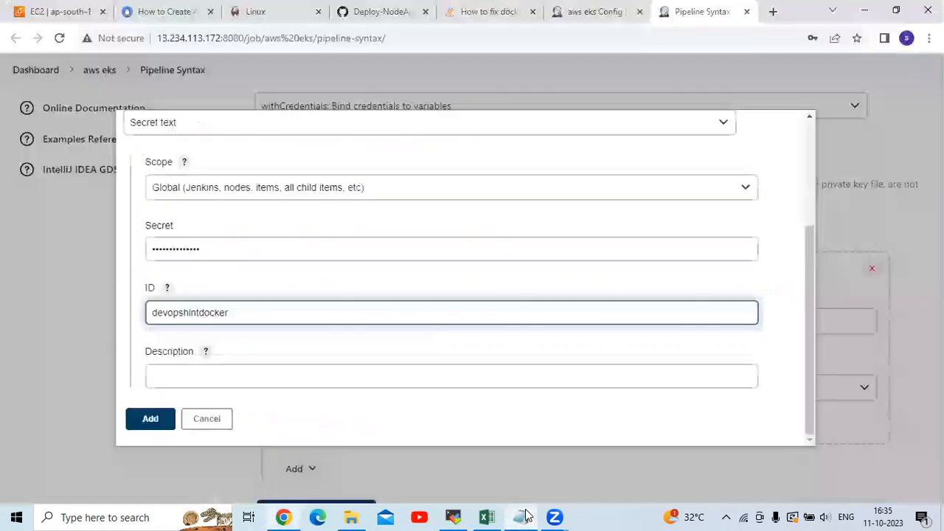
key(alt+Tab)
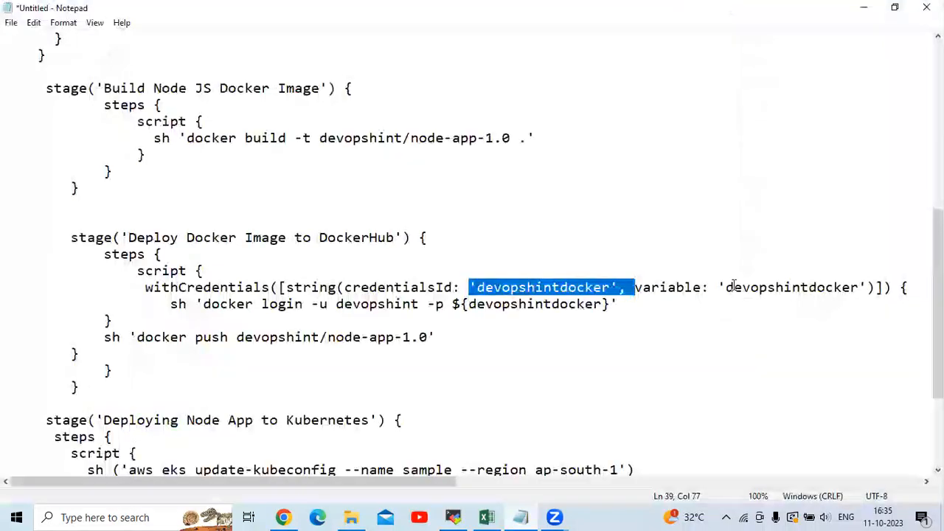
click(727, 287)
shift+click(858, 287)
key(ctrl+c)
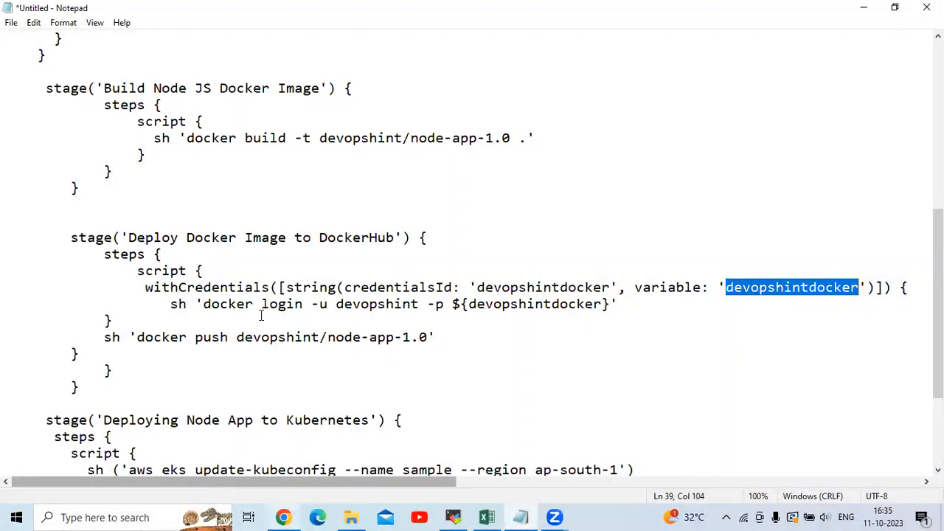
- Return to Jenkins in Chrome, save the new credential and set the binding's variable to devopshintdocker
click(283, 517)
scroll(260, 304, up, 3)
scroll(260, 304, down, 3)
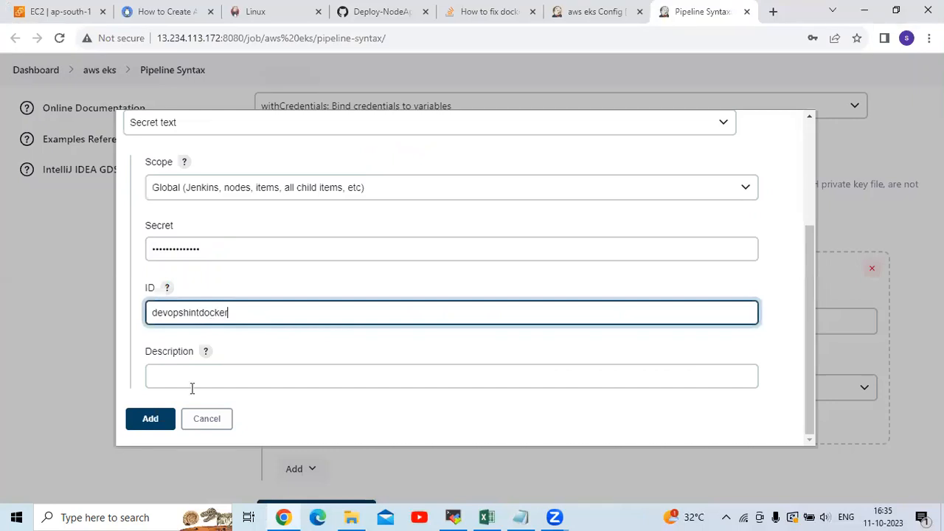
click(146, 425)
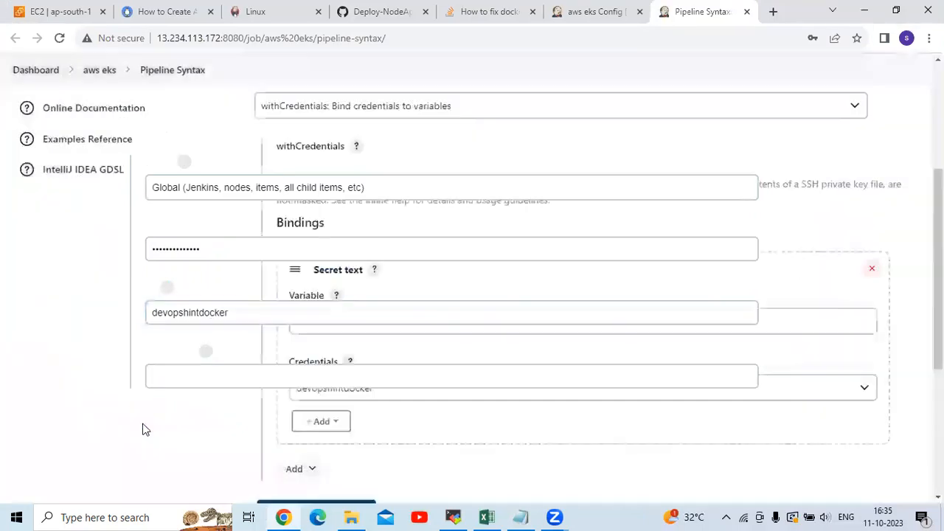
click(358, 317)
key(ctrl+v)
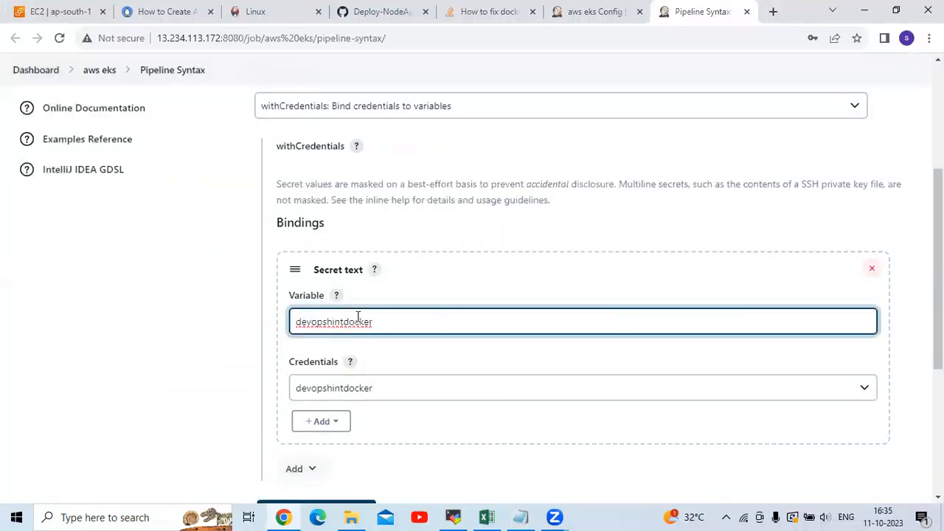
- Generate the pipeline script for the binding and select the whole resulting withCredentials snippet
scroll(359, 317, down, 2)
scroll(354, 314, down, 1)
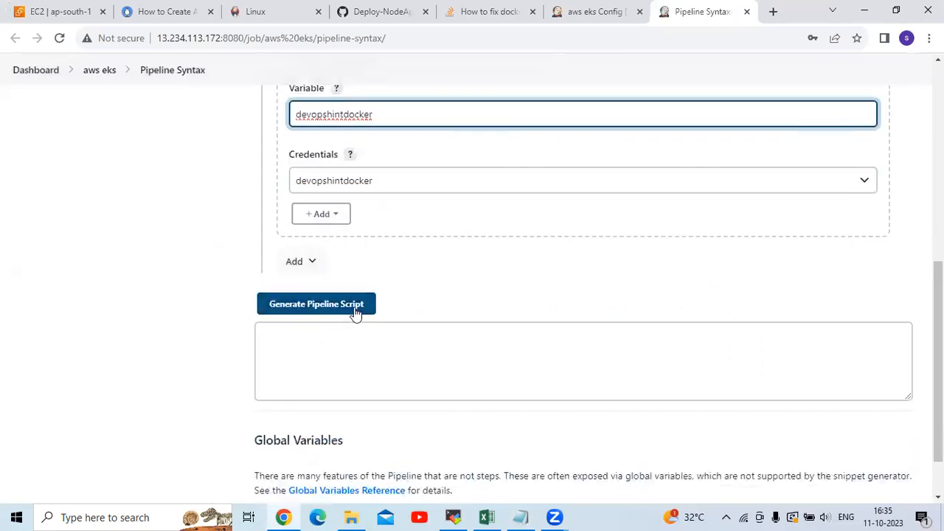
click(355, 313)
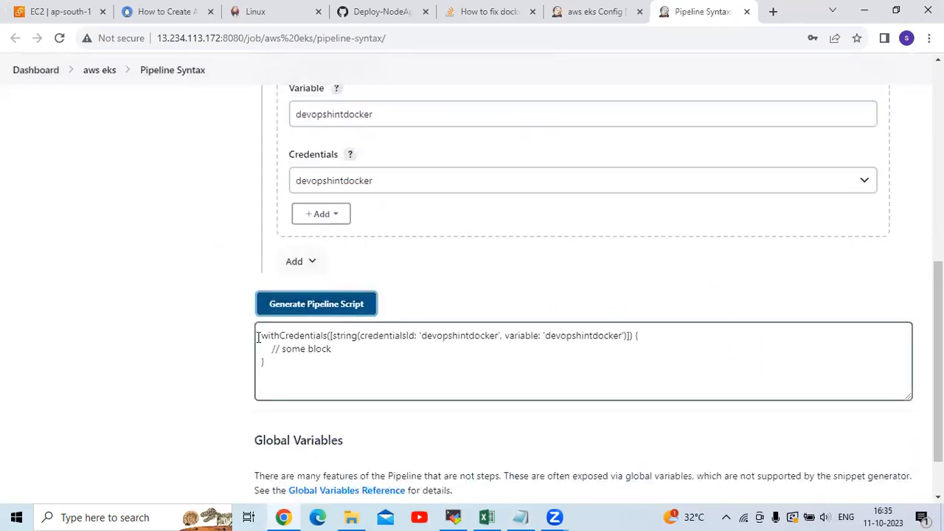
click(285, 353)
key(ctrl+a)
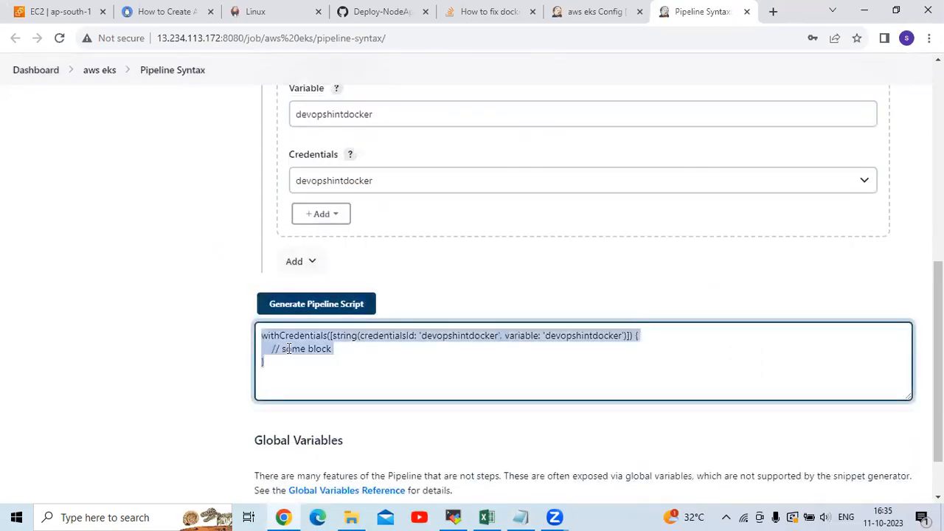
click(404, 336)
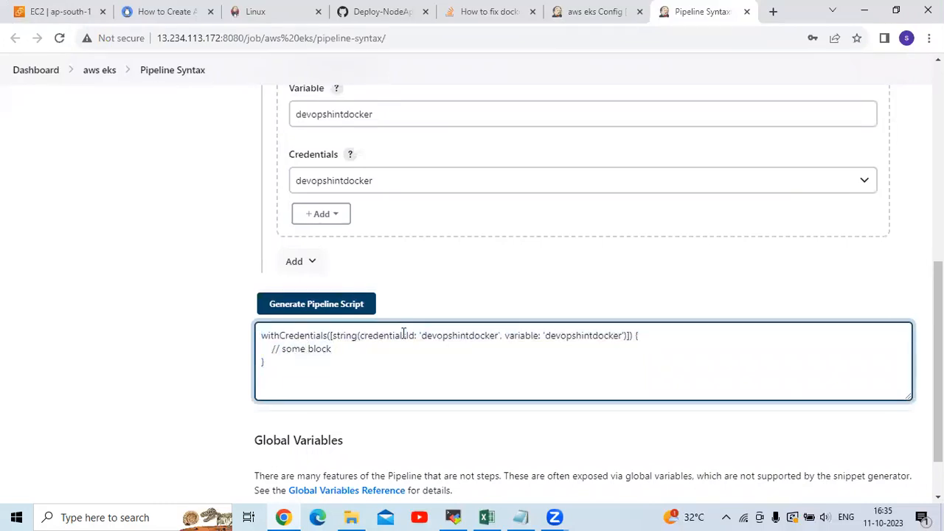
click(422, 339)
key(shift+Down)
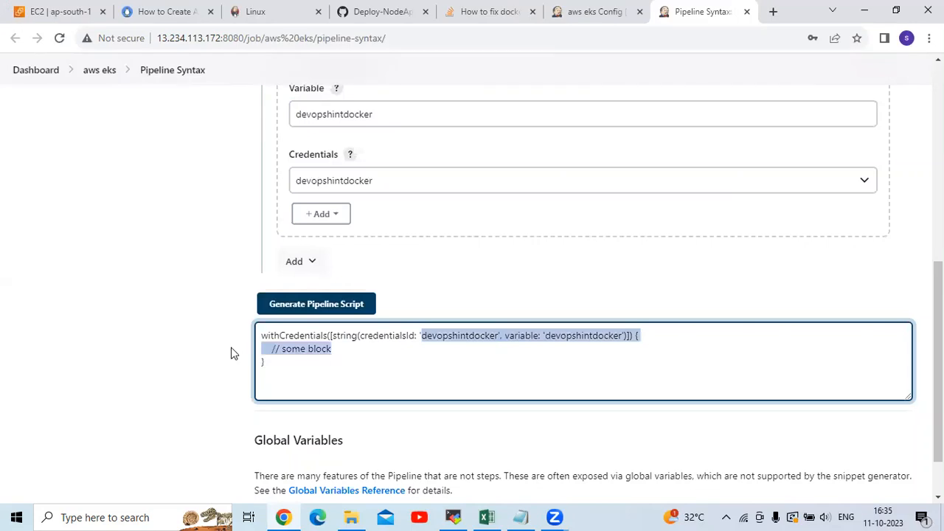
click(263, 335)
shift+click(285, 362)
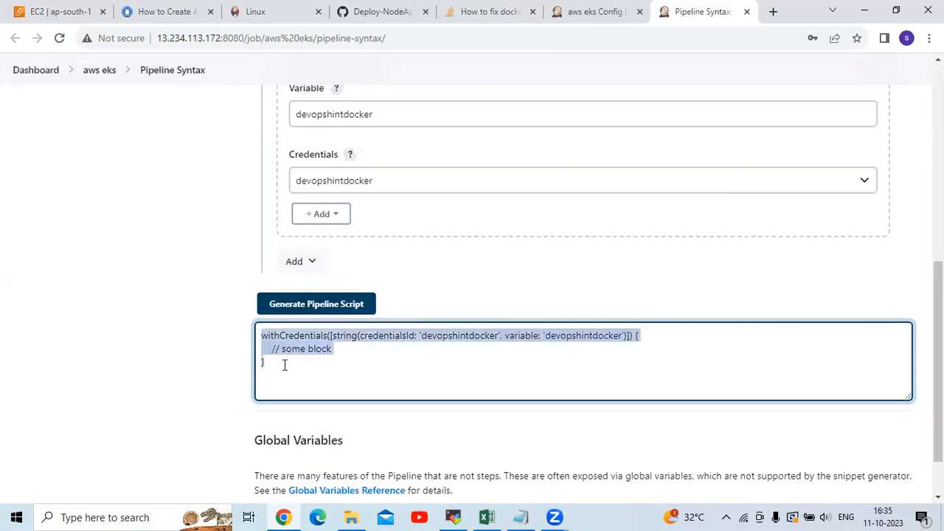
- Switch to Notepad and examine the DockerHub stage's withCredentials block, the variable in its docker login command, and its docker push command
click(521, 517)
click(131, 285)
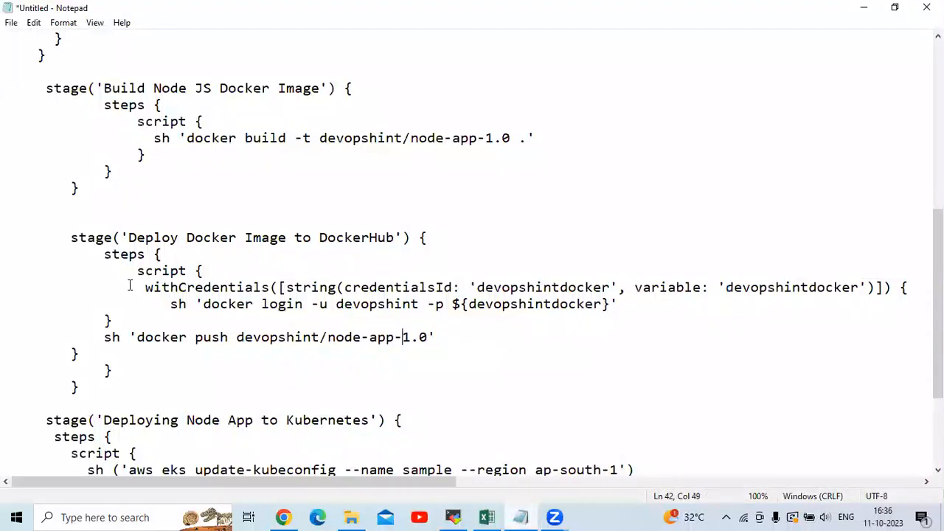
shift+click(178, 320)
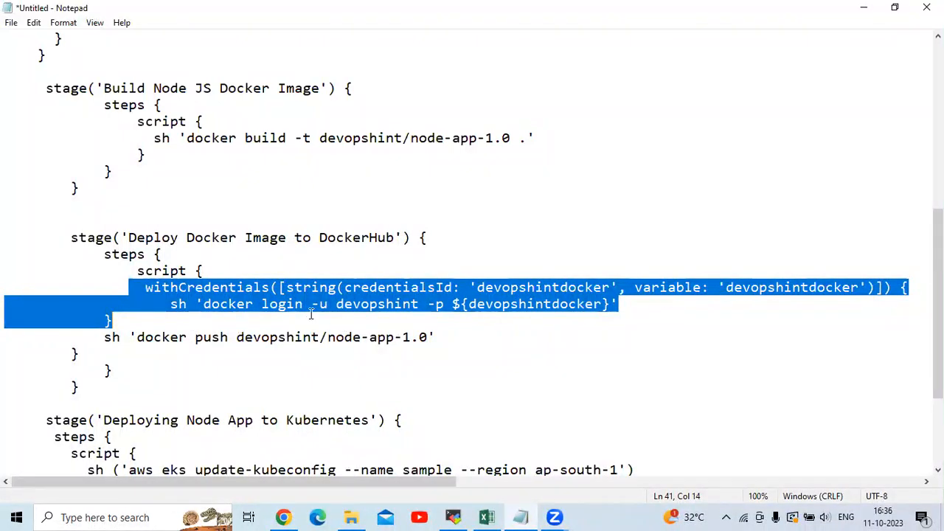
click(493, 310)
drag(469, 304, 604, 305)
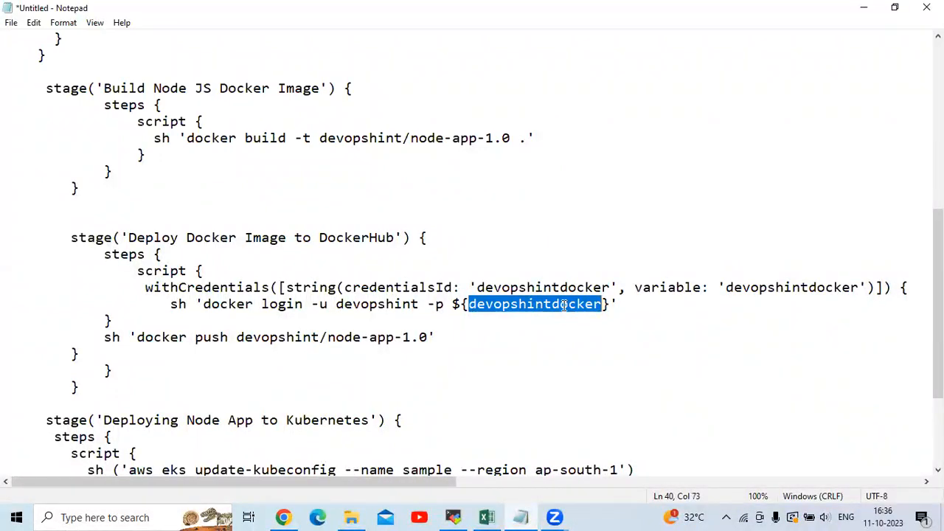
drag(128, 238, 399, 238)
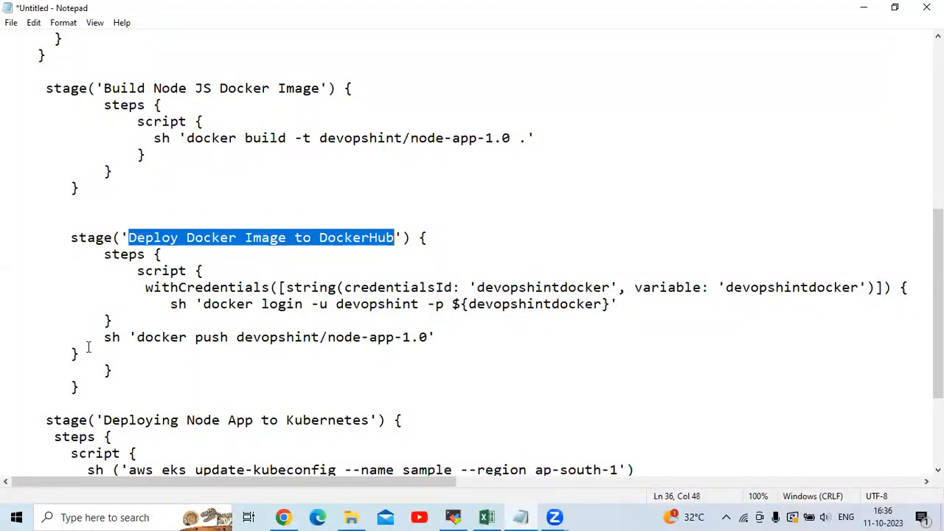
drag(96, 343, 452, 332)
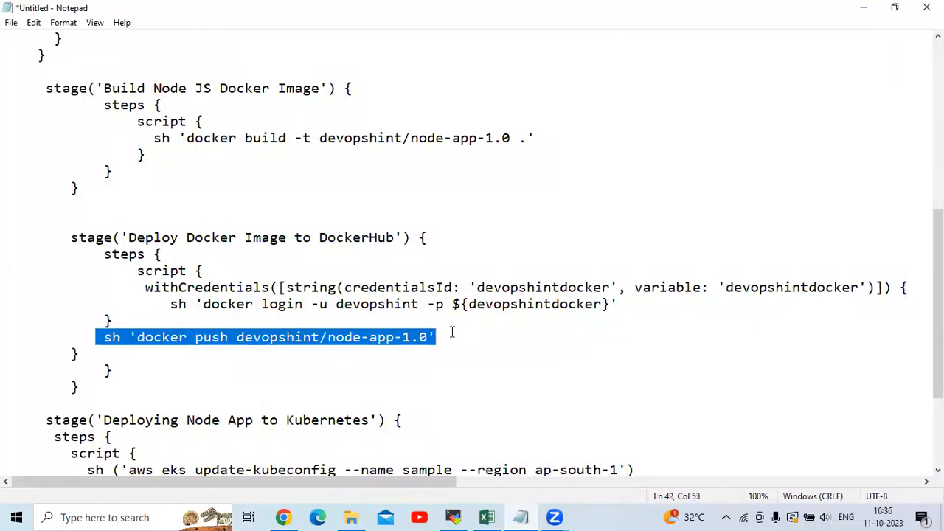
click(452, 332)
- Review the pipeline stages in order, from cloning the GitHub code through deploying the Docker image to DockerHub
scroll(452, 332, up, 6)
click(81, 155)
shift+click(166, 223)
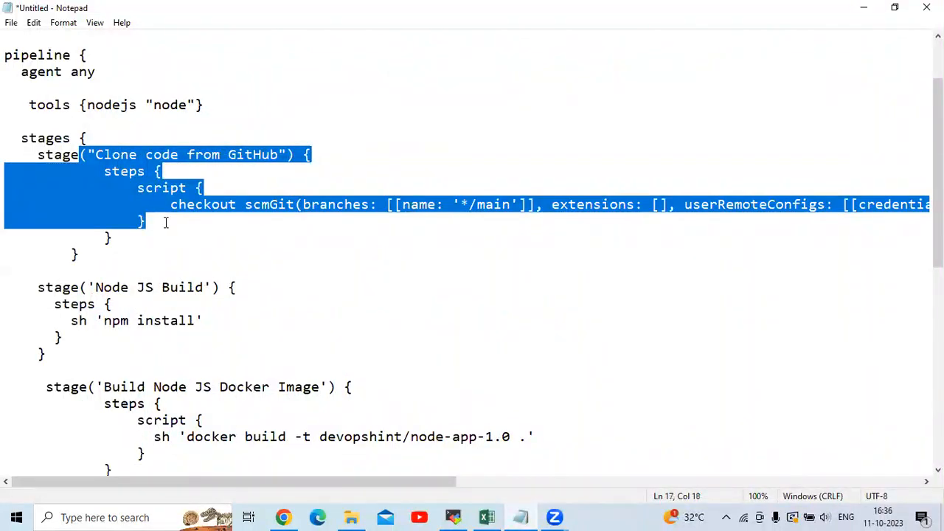
scroll(165, 223, down, 1)
drag(17, 237, 87, 271)
drag(112, 306, 111, 308)
scroll(111, 308, down, 1)
click(46, 288)
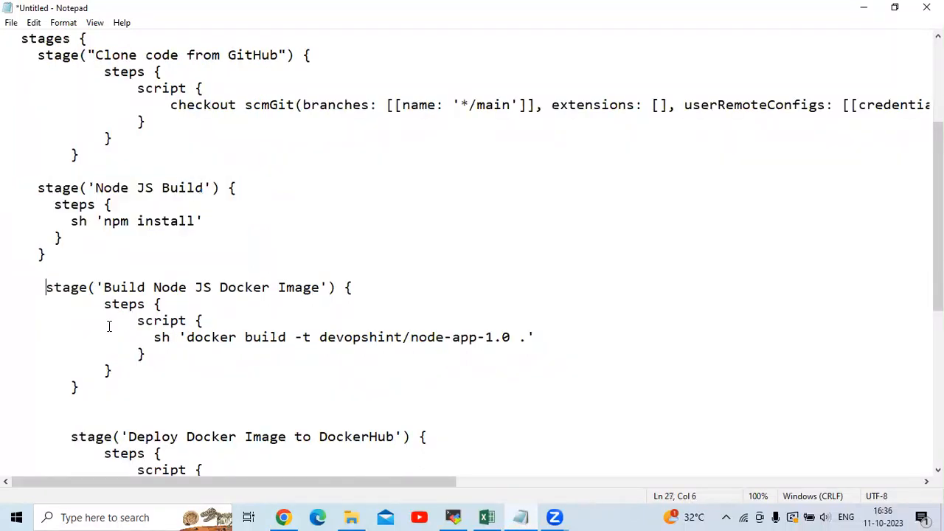
shift+click(146, 381)
scroll(145, 382, down, 3)
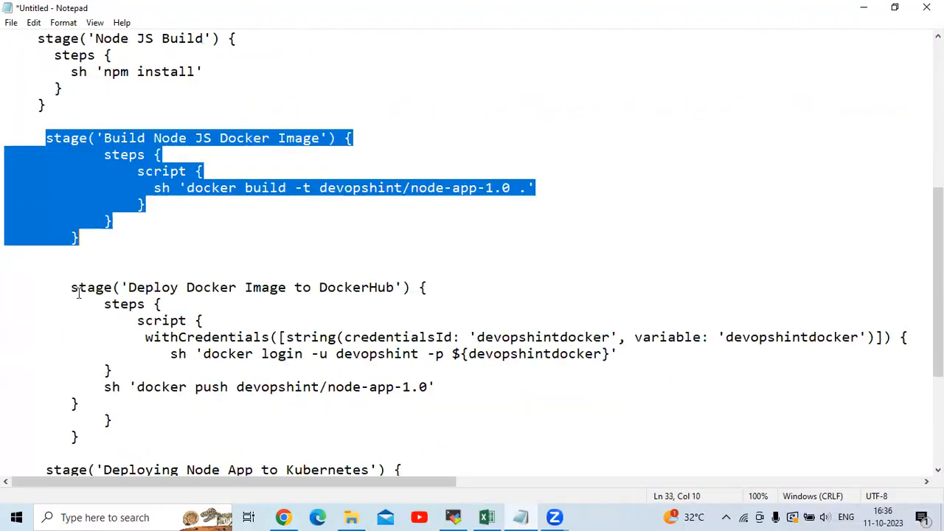
click(79, 288)
drag(90, 304, 160, 415)
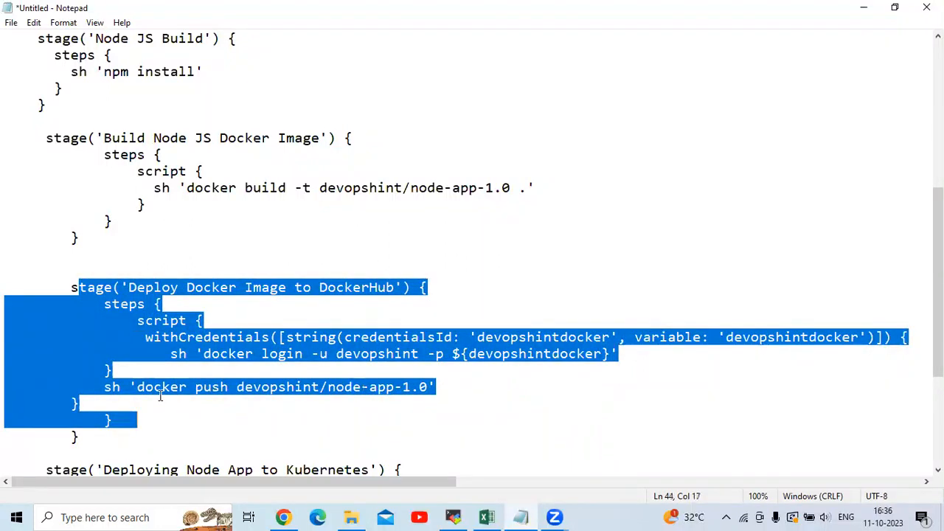
- Examine the 'Deploying Node App to Kubernetes' stage, highlighting its aws eks update-kubeconfig command and the cluster name sample
scroll(161, 396, down, 4)
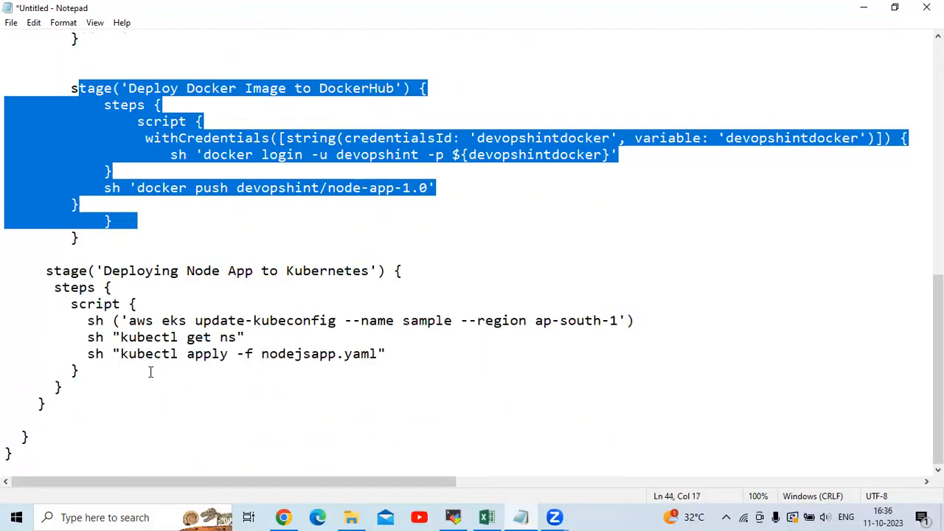
click(124, 320)
drag(32, 267, 396, 271)
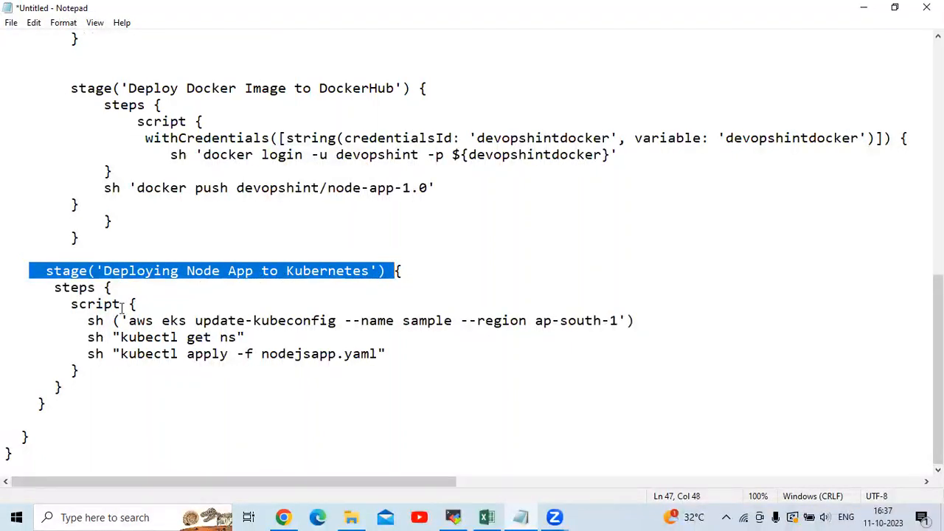
drag(83, 320, 661, 312)
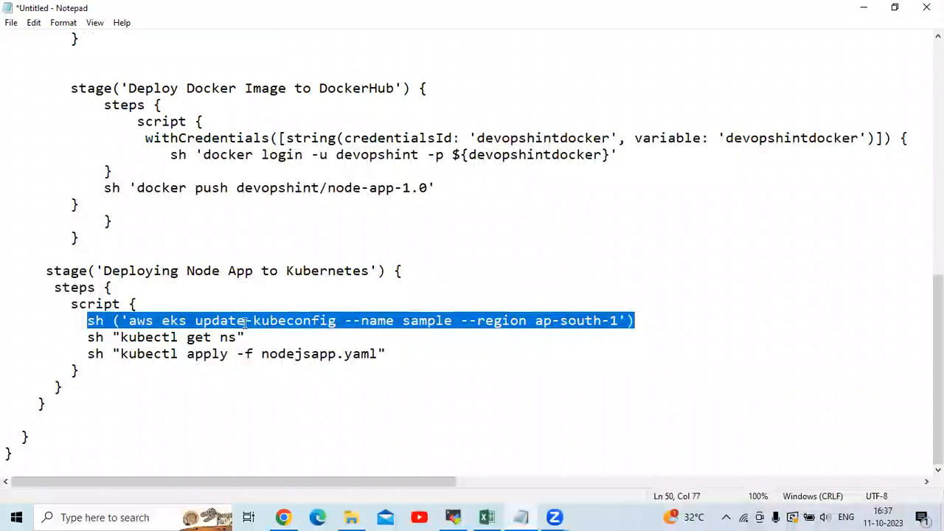
click(417, 320)
double_click(417, 320)
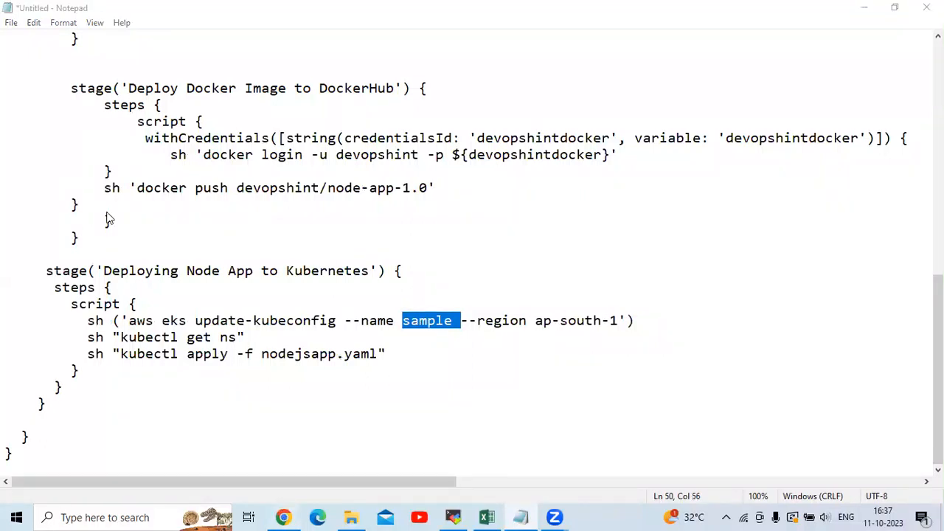
- Switch to the AWS console's EC2 page in Chrome and search the services for eks cluster
key(alt+Tab)
click(74, 12)
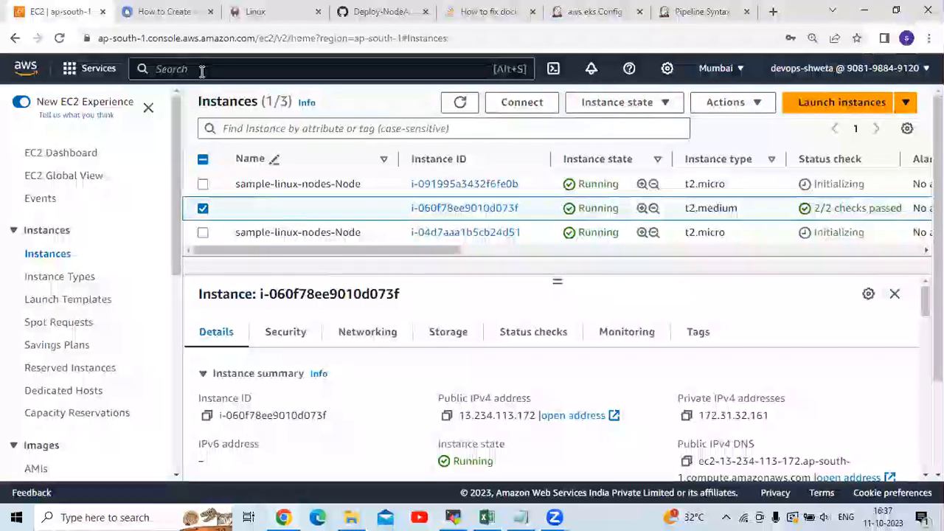
click(202, 70)
text(c)
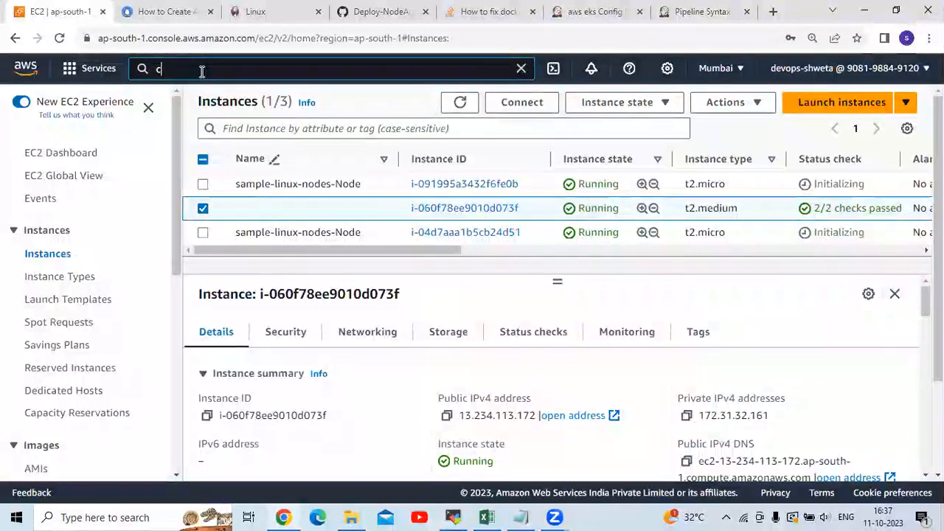
text(lust)
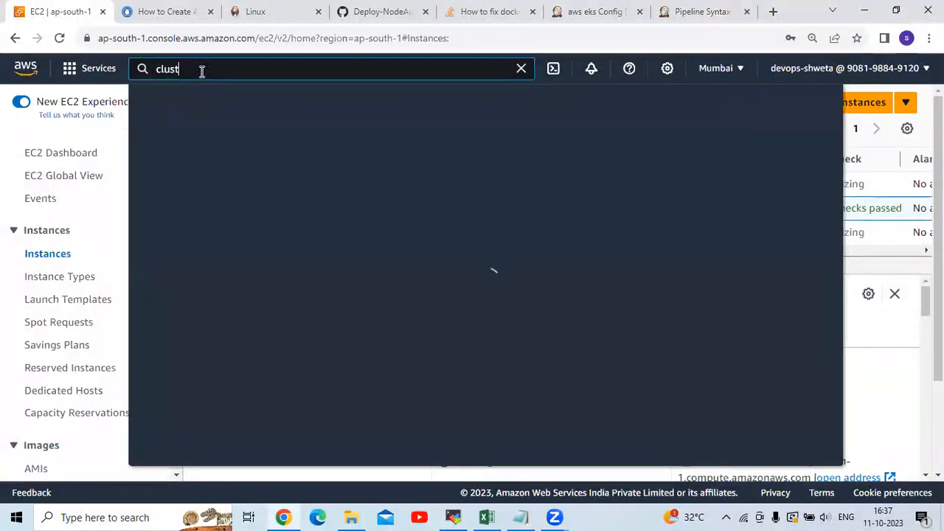
text(er)
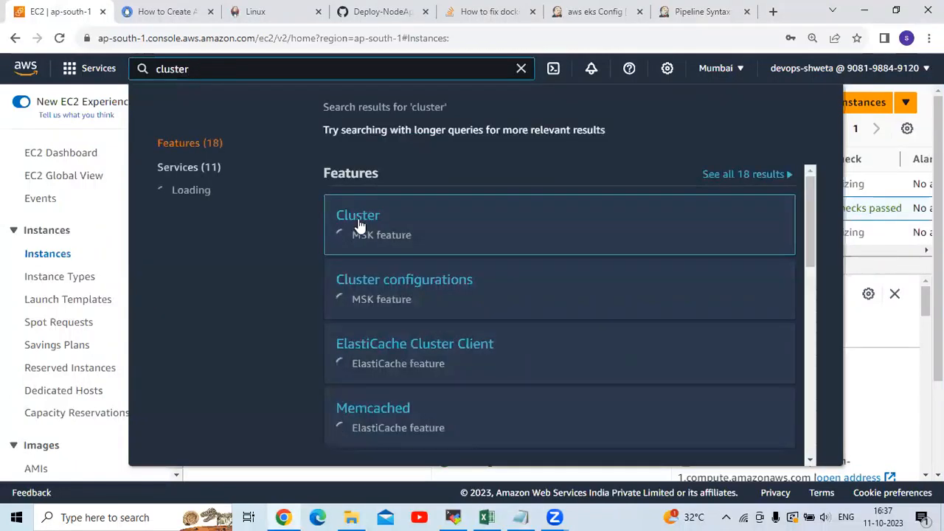
click(155, 68)
text(e)
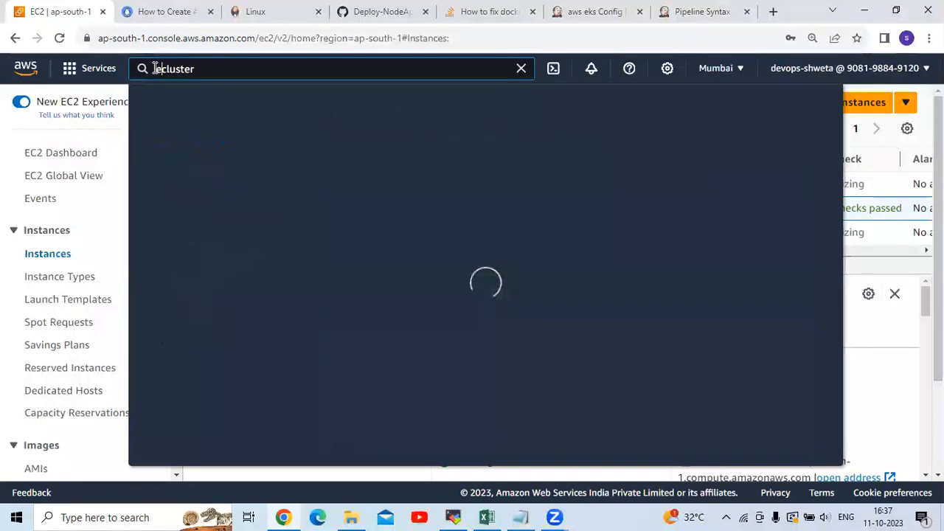
text(ks)
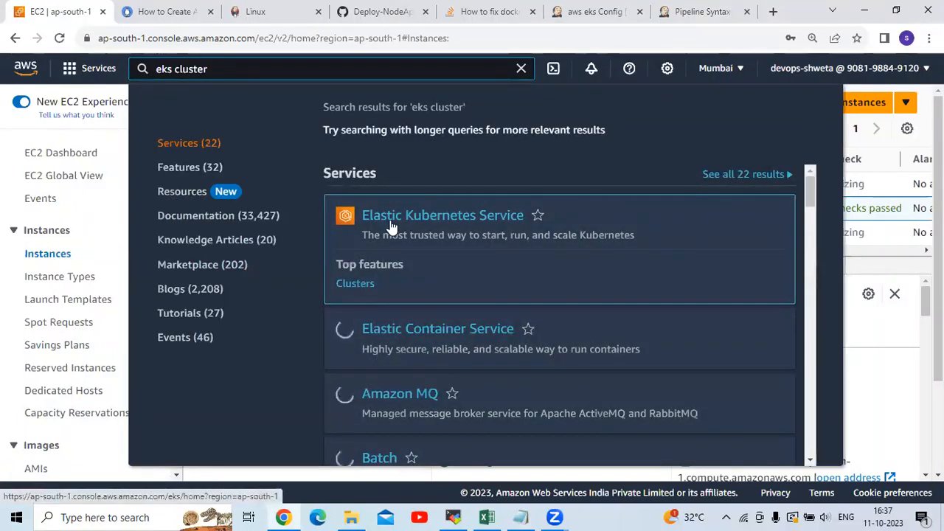
- Open Elastic Kubernetes Service in a separate browser tab and view its clusters list
right_click(392, 224)
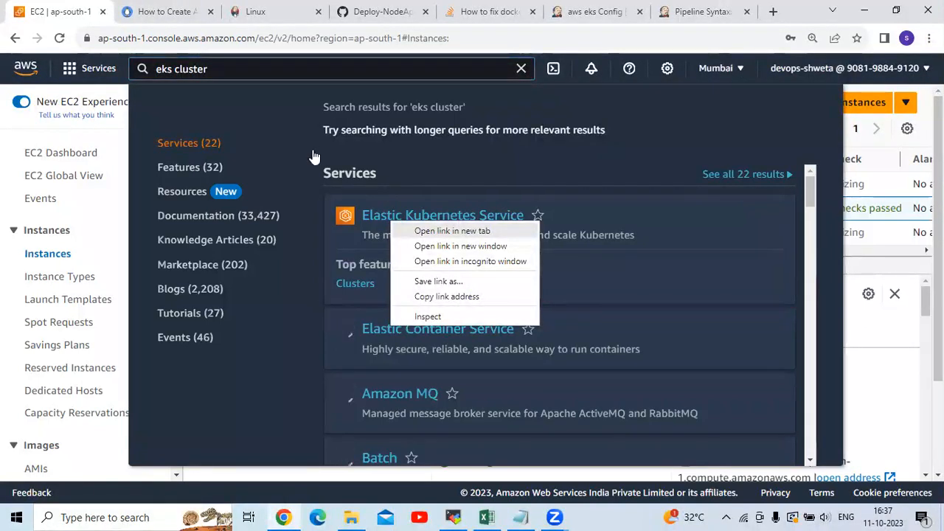
click(451, 231)
click(520, 67)
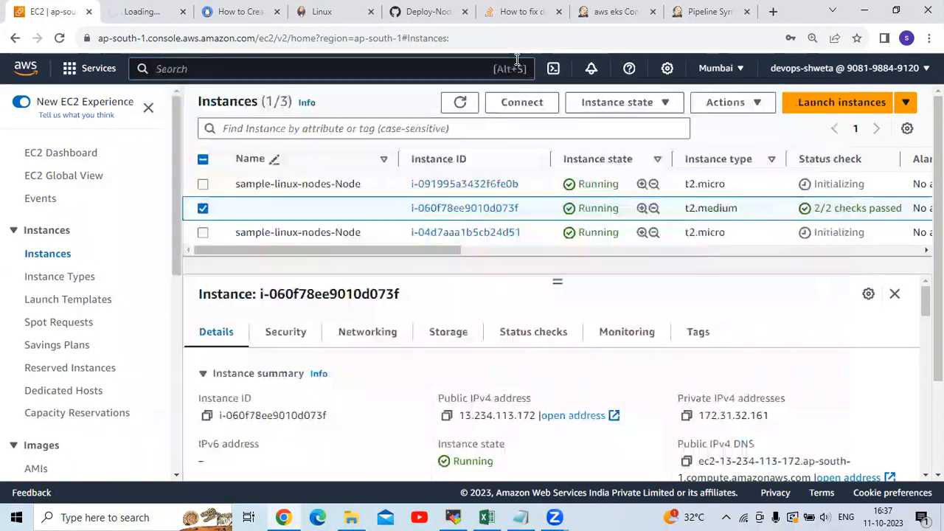
key(ctrl+Tab)
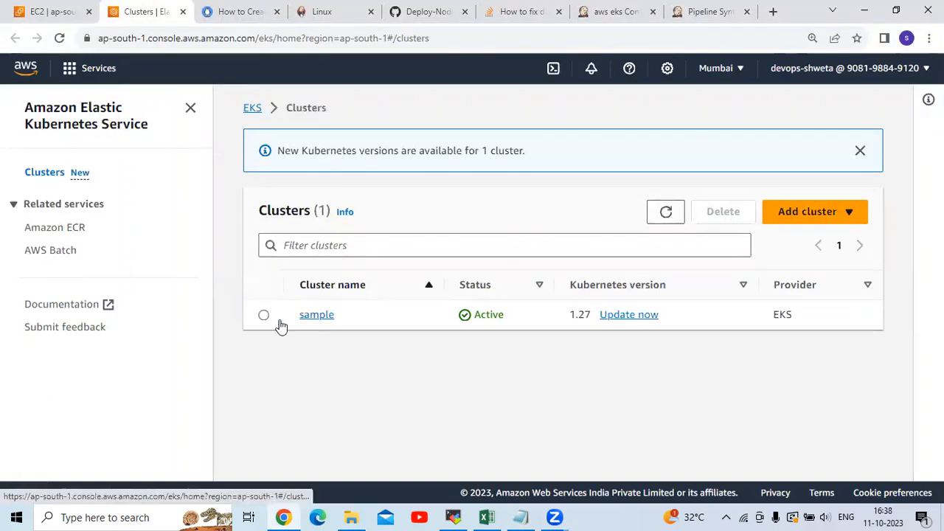
- Return to Notepad and examine the region ap-south-1 and the kubectl get ns command in the Kubernetes stage
click(526, 516)
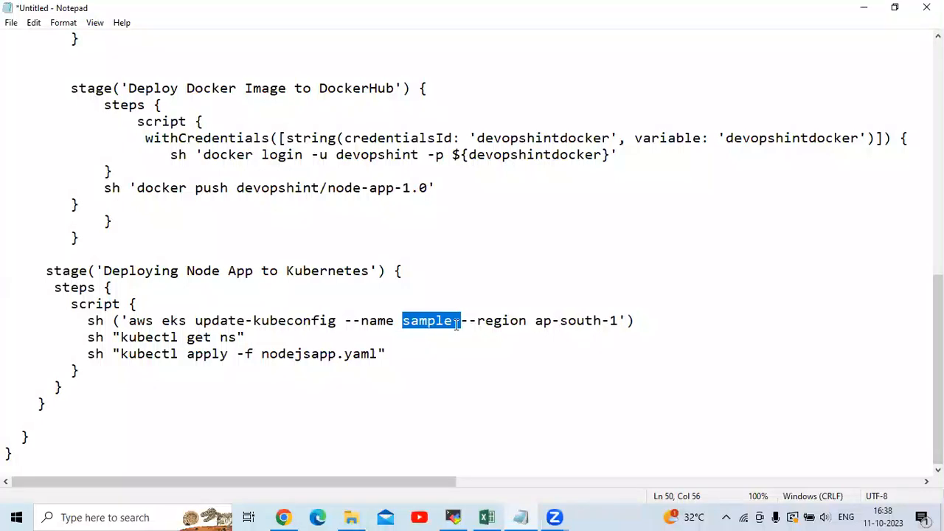
click(455, 321)
drag(536, 321, 615, 323)
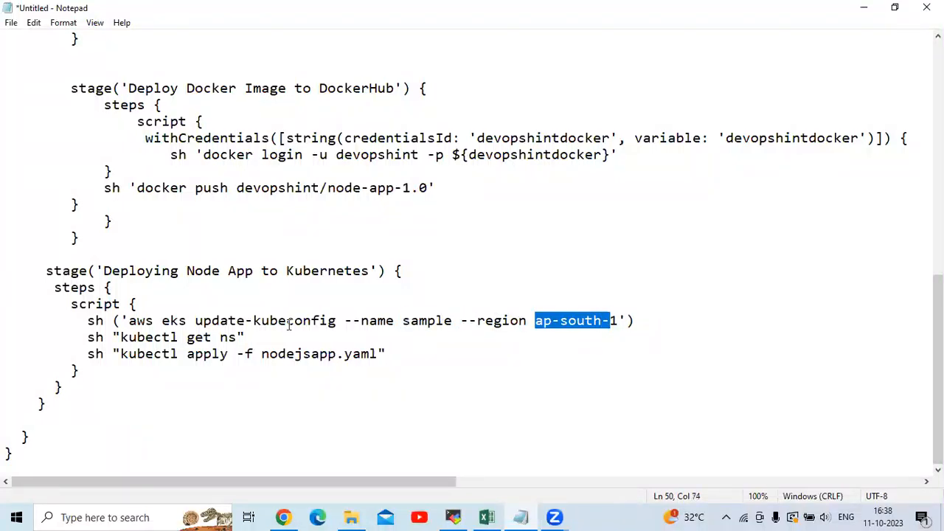
drag(88, 338, 267, 339)
click(267, 339)
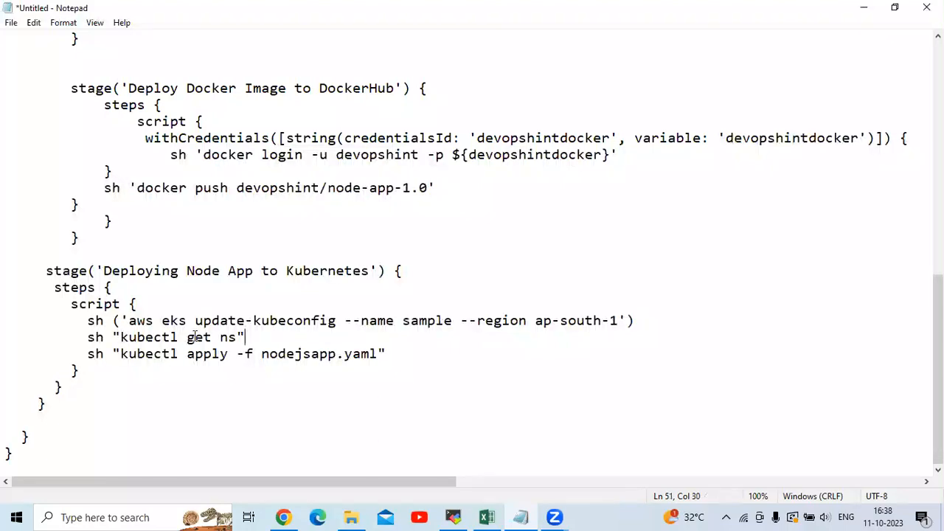
drag(121, 338, 240, 338)
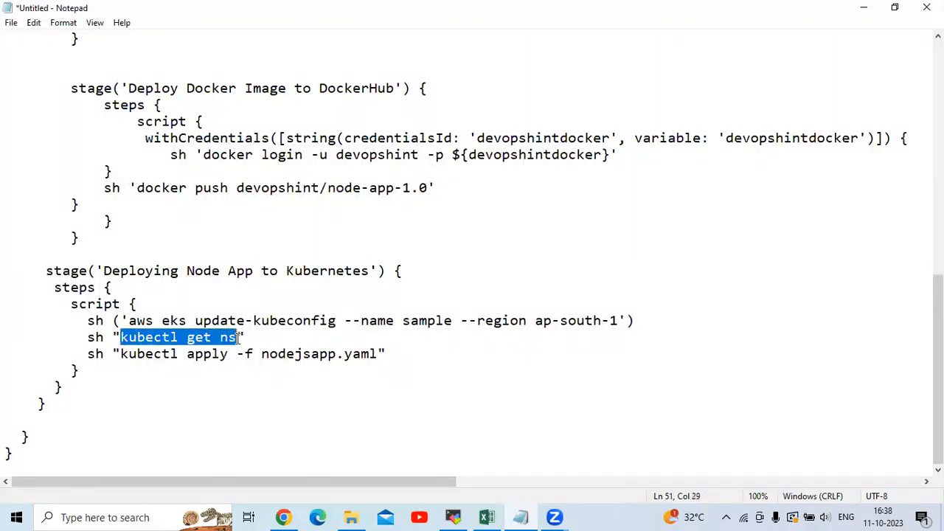
click(239, 337)
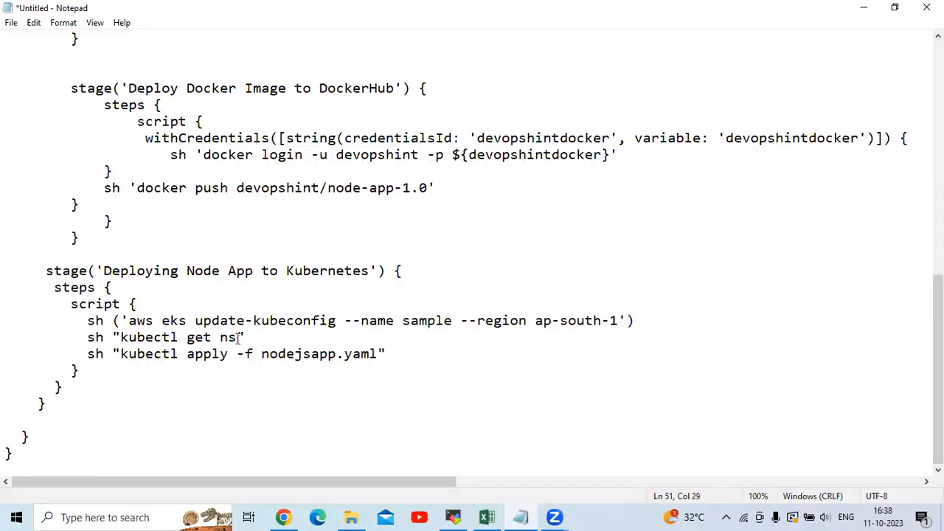
- Examine the kubectl apply command in the Kubernetes stage, highlighting the manifest file name nodejsapp.yaml
double_click(95, 353)
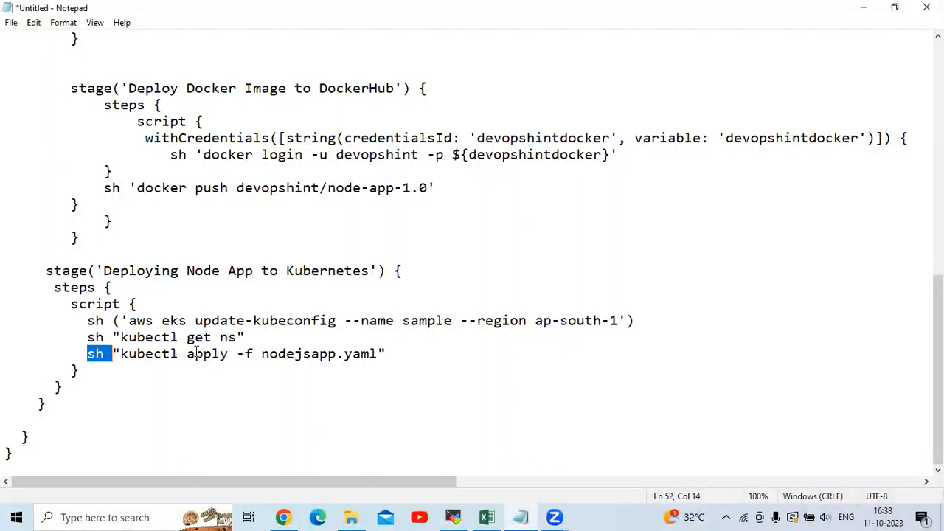
drag(341, 360, 395, 358)
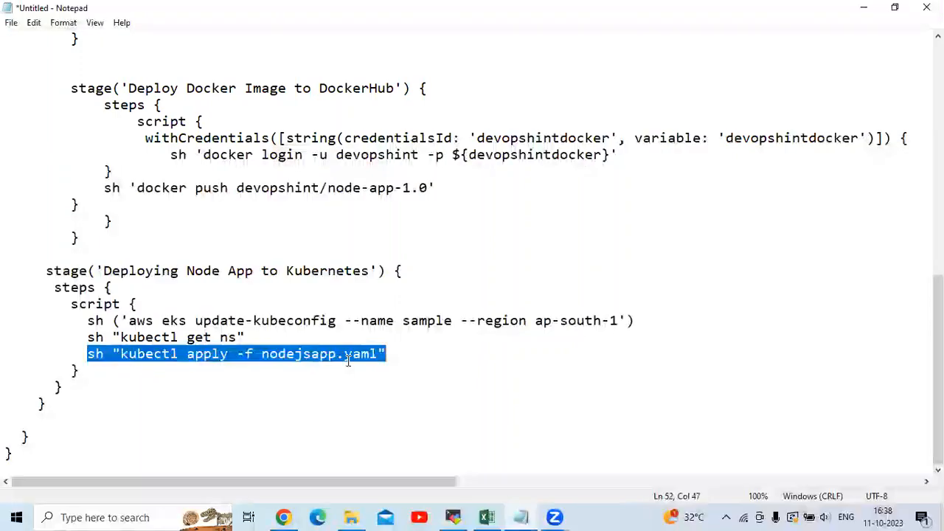
click(264, 353)
drag(264, 354, 377, 354)
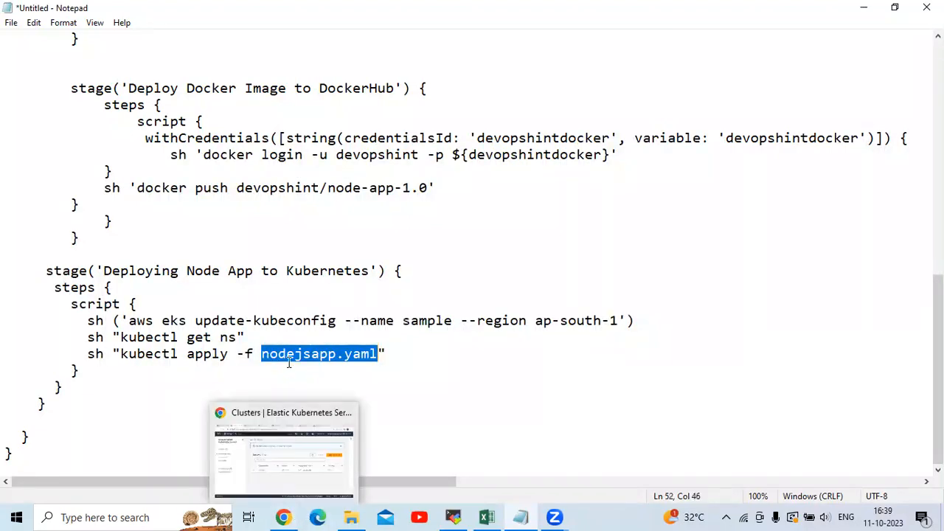
- Switch to the GitHub repository in Chrome and open the nodejsapp.yaml file
click(283, 517)
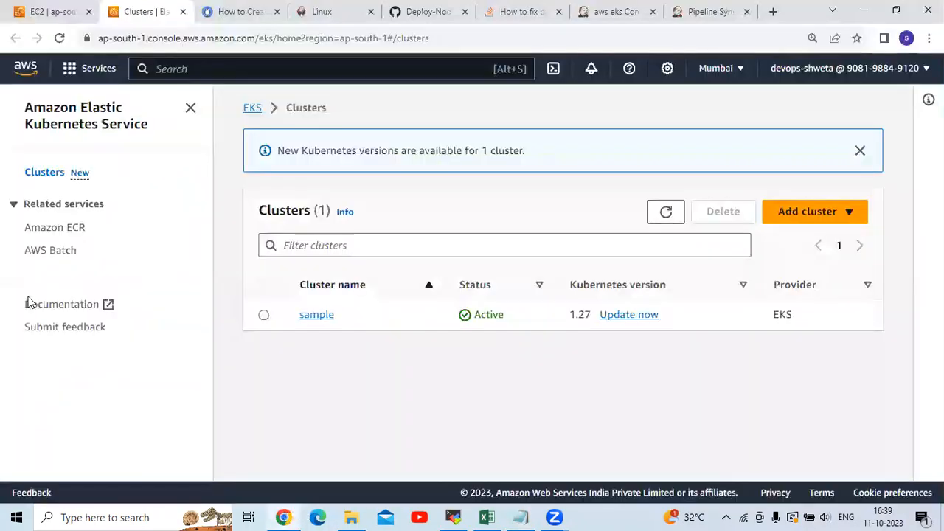
click(422, 10)
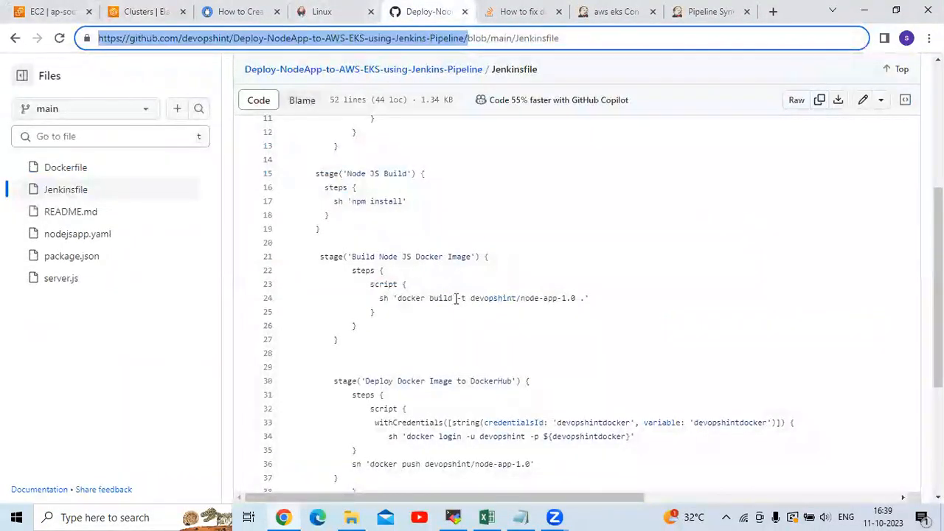
click(67, 234)
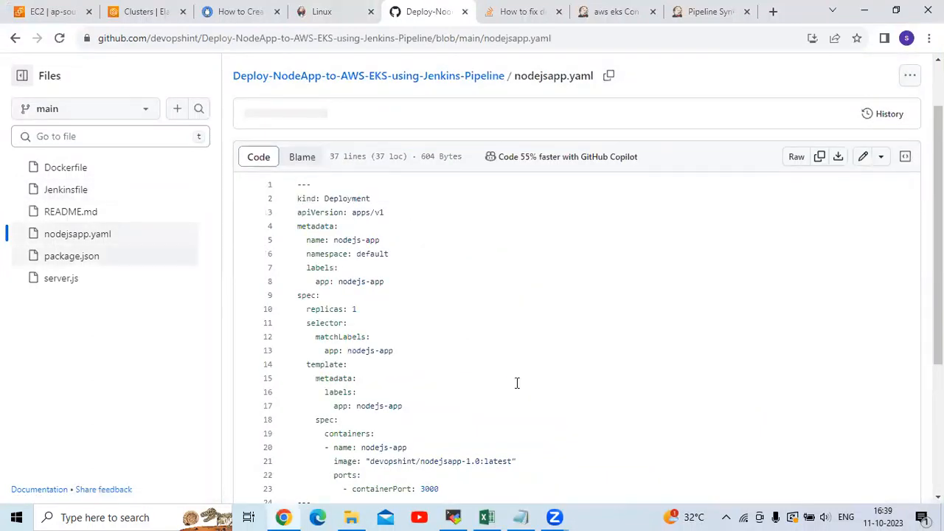
- Examine the manifest's Deployment and Service sections, highlighting the matchLabels app name, container image and LoadBalancer type
scroll(517, 383, down, 1)
scroll(509, 377, down, 2)
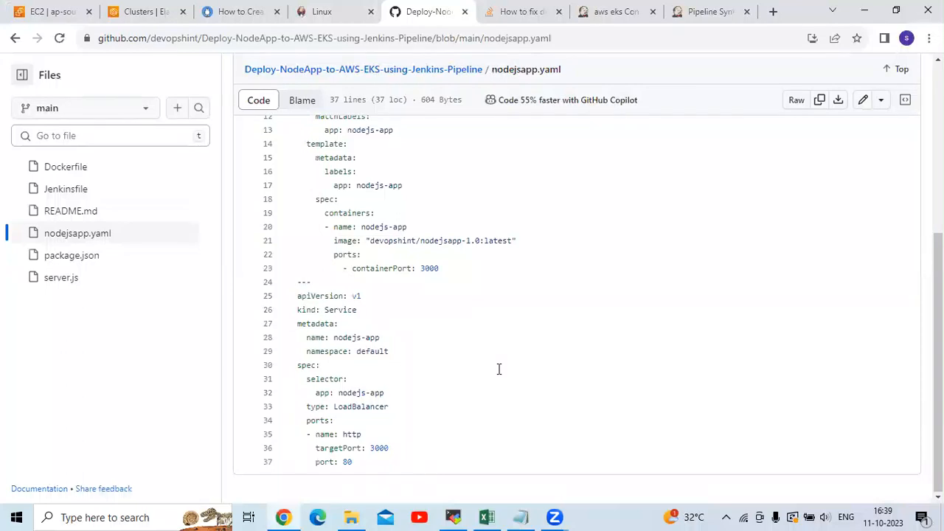
scroll(487, 354, up, 3)
drag(349, 338, 392, 338)
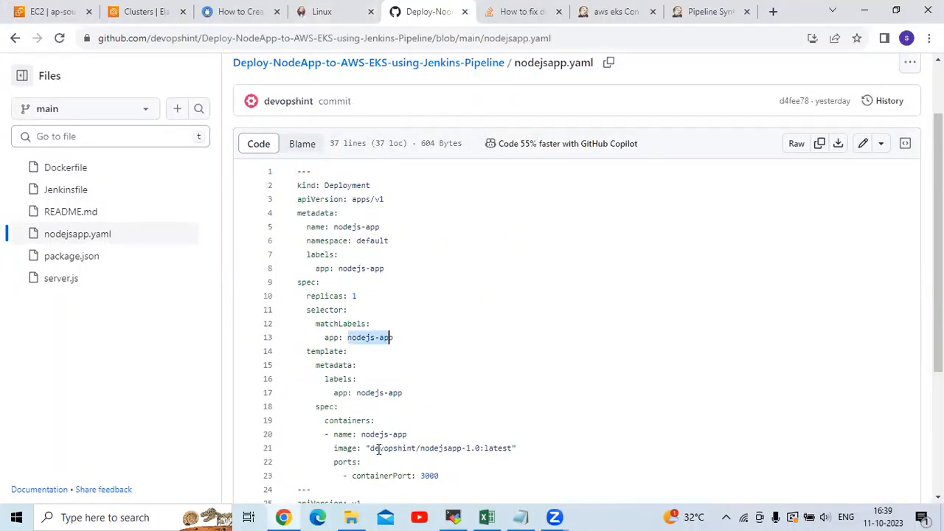
drag(368, 448, 509, 450)
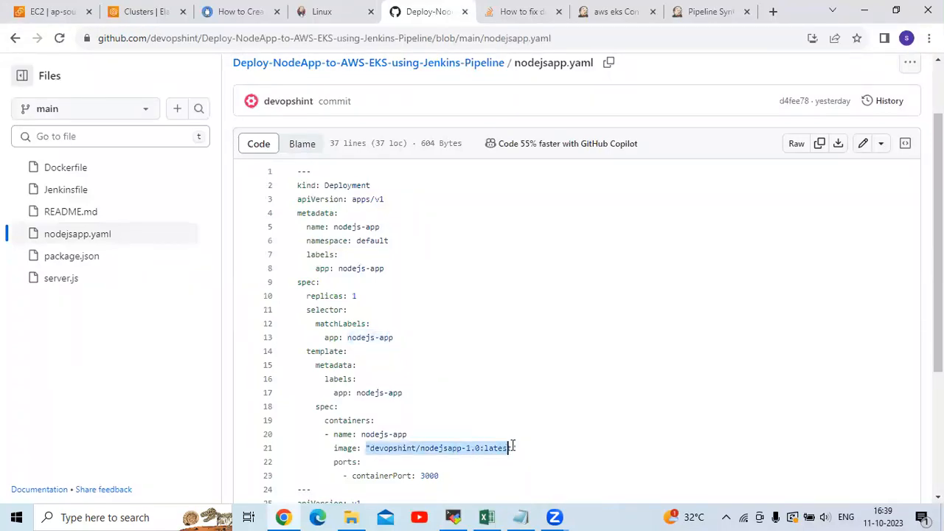
scroll(515, 446, down, 3)
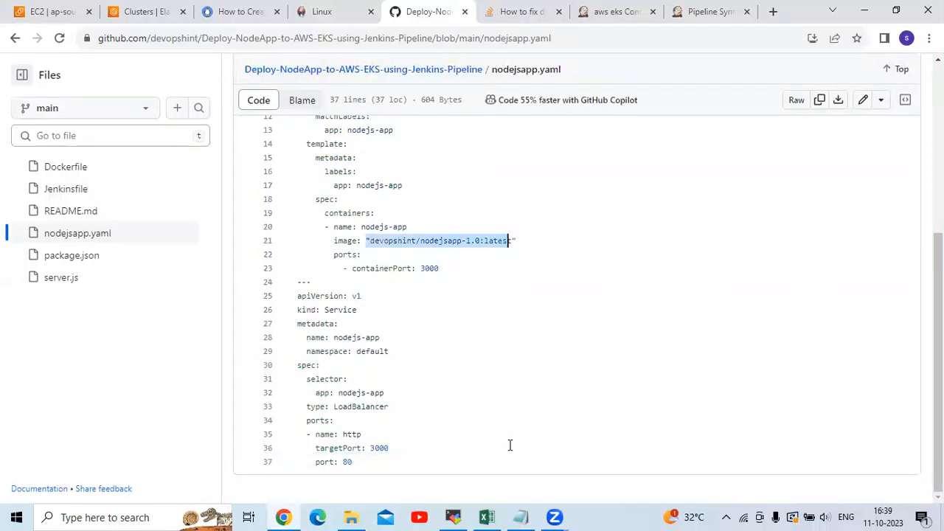
click(381, 409)
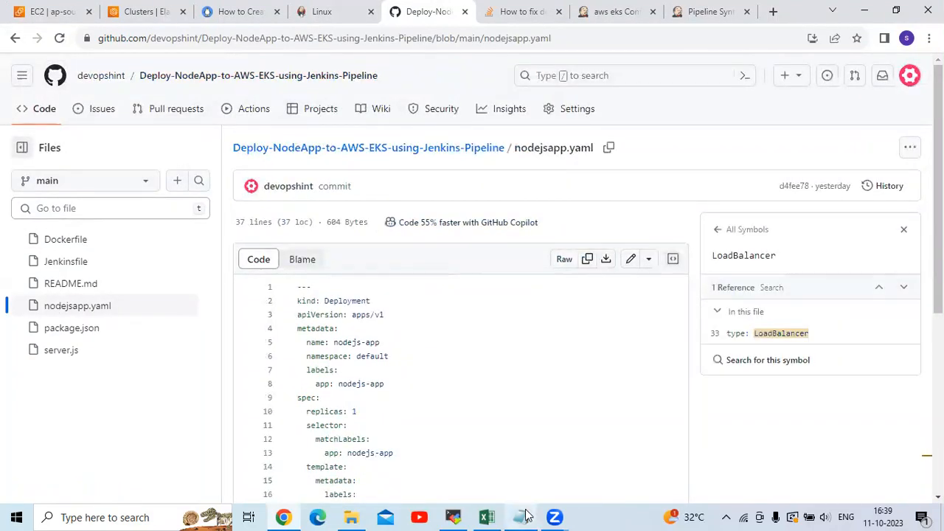
- Return to Notepad and highlight the whole pipeline script, from the pipeline line to its final closing brace
key(alt+Tab)
key(Right)
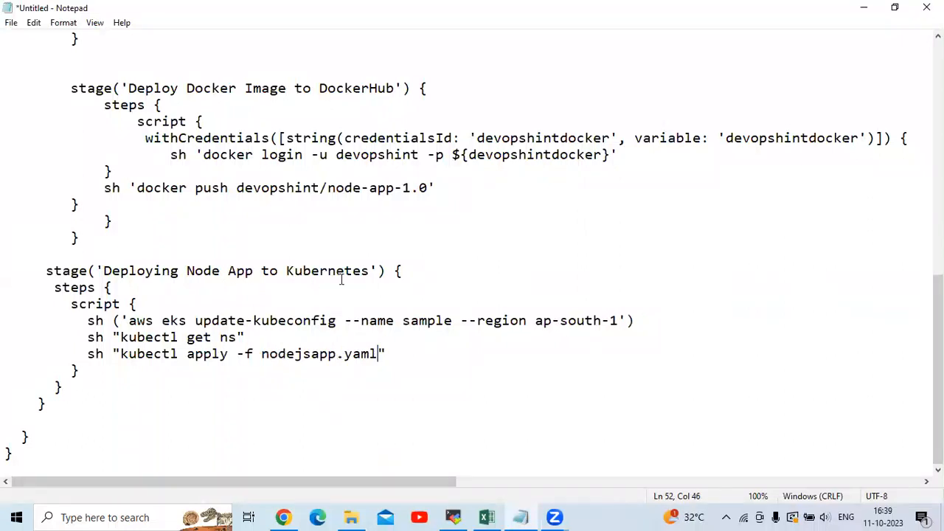
click(409, 377)
scroll(410, 378, up, 10)
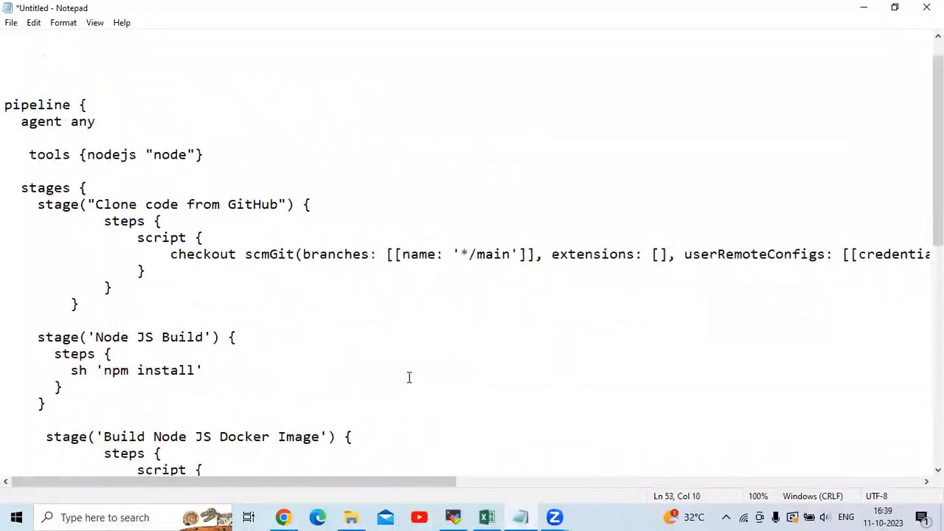
scroll(7, 122, up, 1)
drag(4, 138, 62, 288)
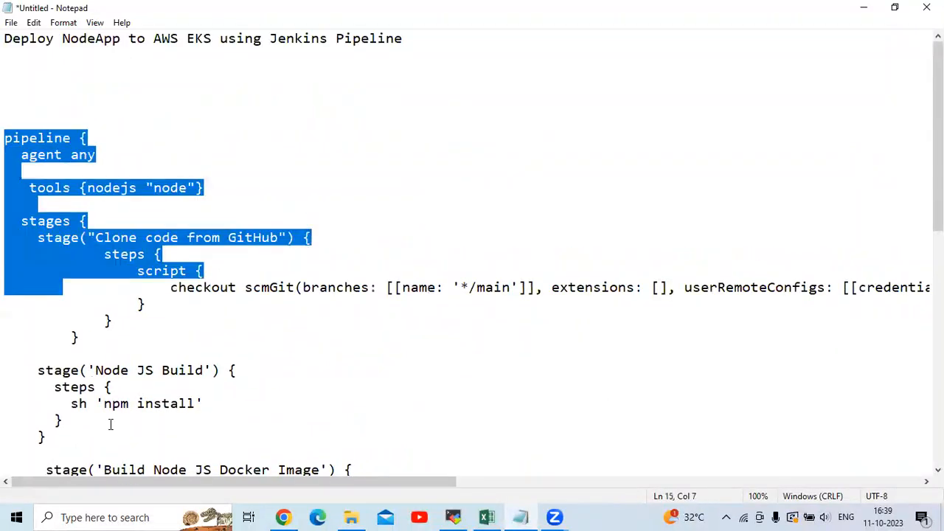
drag(133, 516, 131, 517)
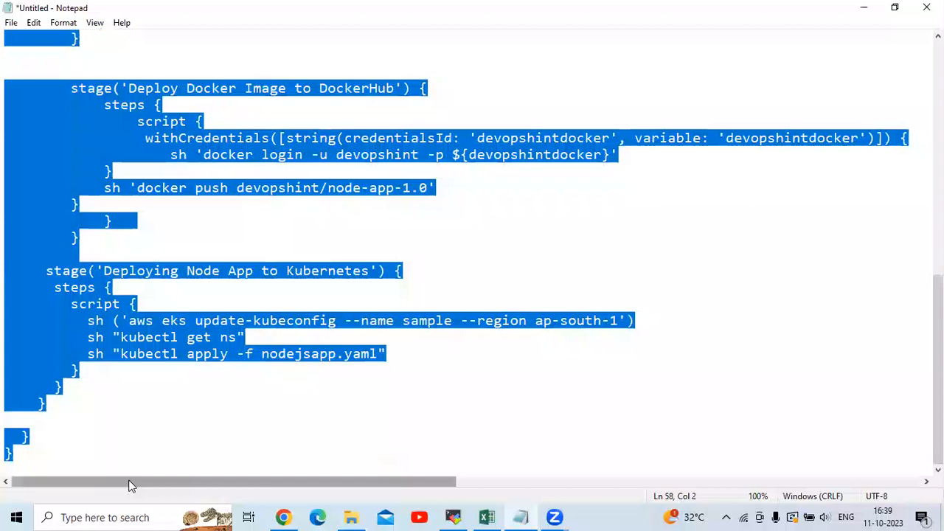
- Clear the selection and inspect the credentialsId and GitHub repository URL in the clone stage's checkout line
click(346, 366)
scroll(345, 365, up, 11)
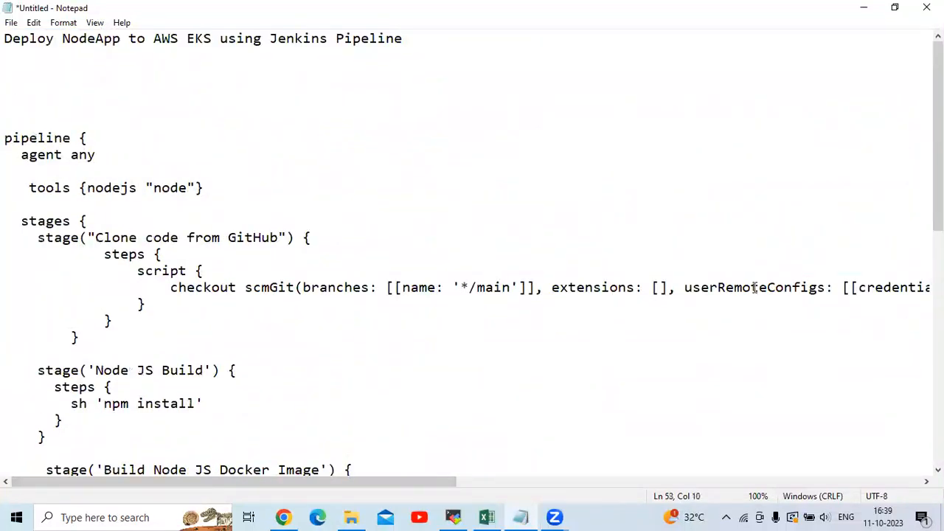
drag(365, 480, 623, 480)
drag(723, 293, 733, 293)
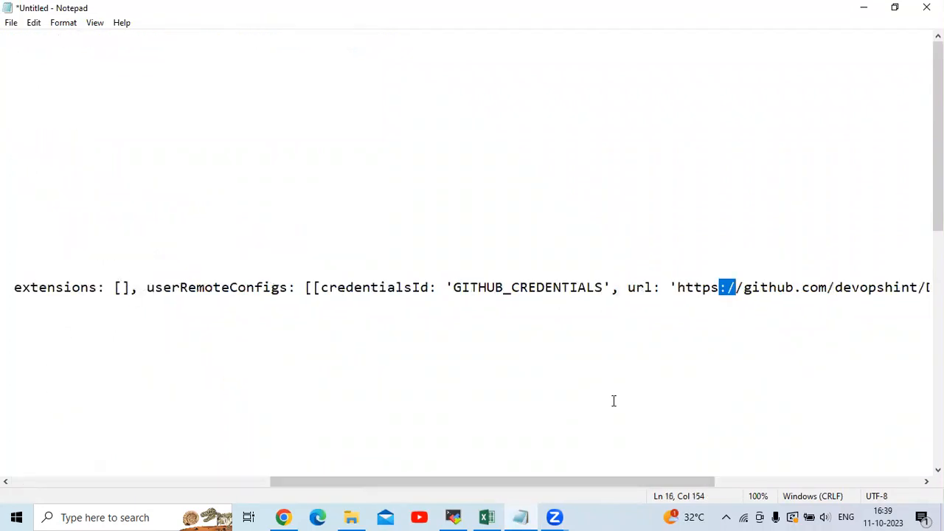
click(613, 401)
- Examine the 'Build Node JS Docker Image' stage, highlighting devopshint/node- in the docker build command's image name
scroll(612, 400, down, 4)
scroll(597, 397, up, 2)
scroll(579, 394, down, 2)
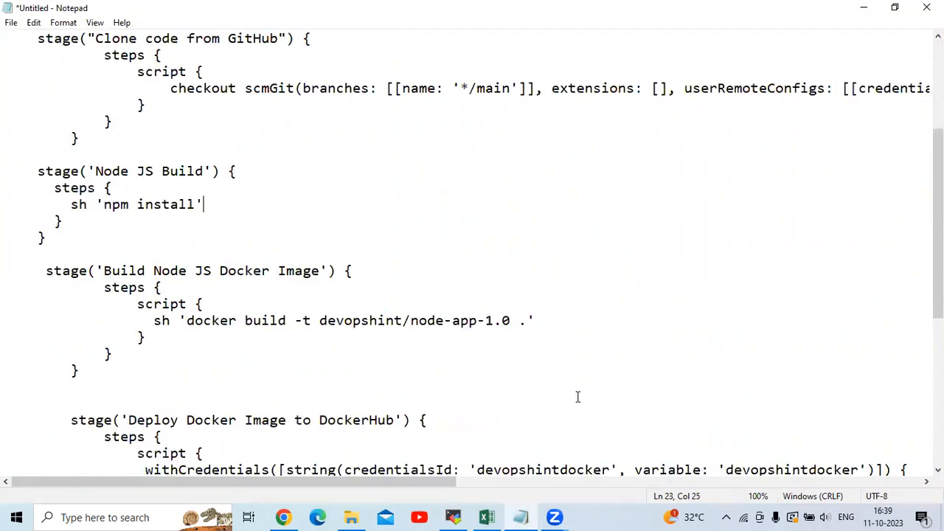
scroll(512, 395, down, 3)
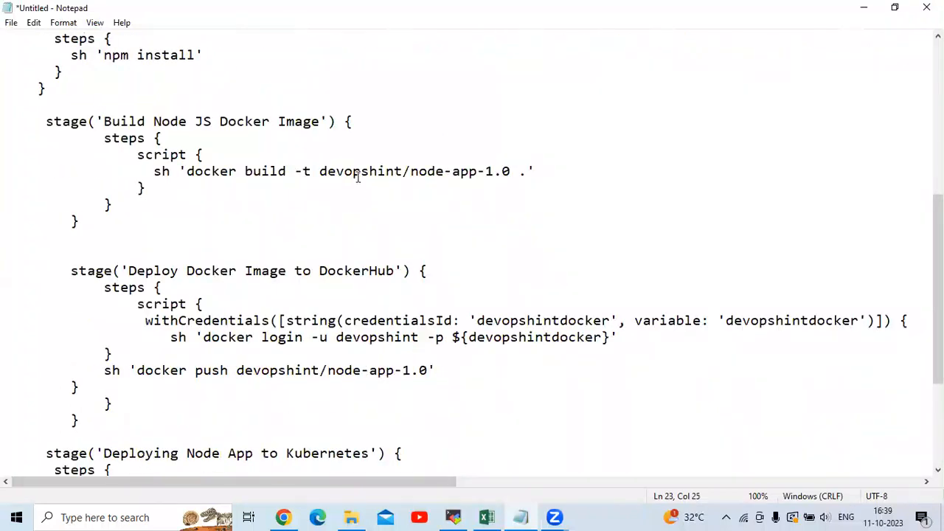
drag(319, 171, 402, 173)
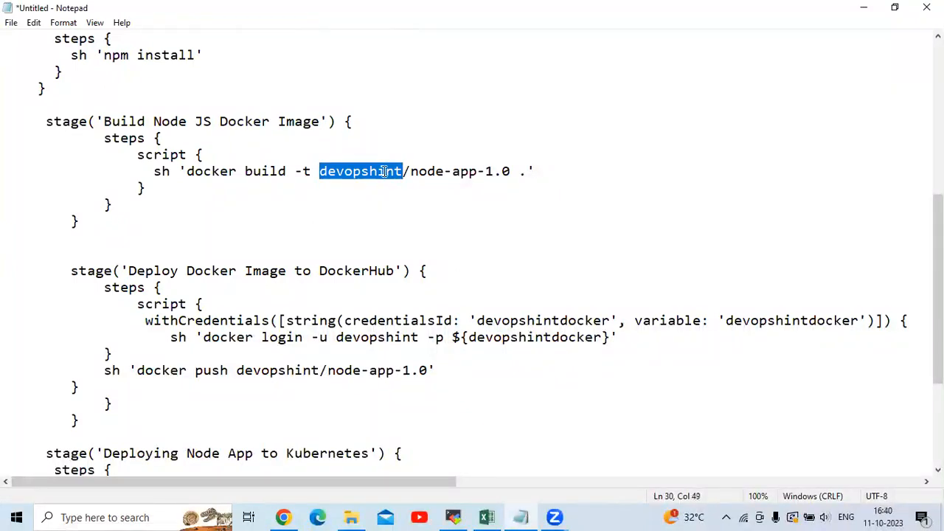
key(shift+Right)
key(shift+Right)
key(shift+Right)
key(shift+Right)
key(shift+Right)
key(shift+Right)
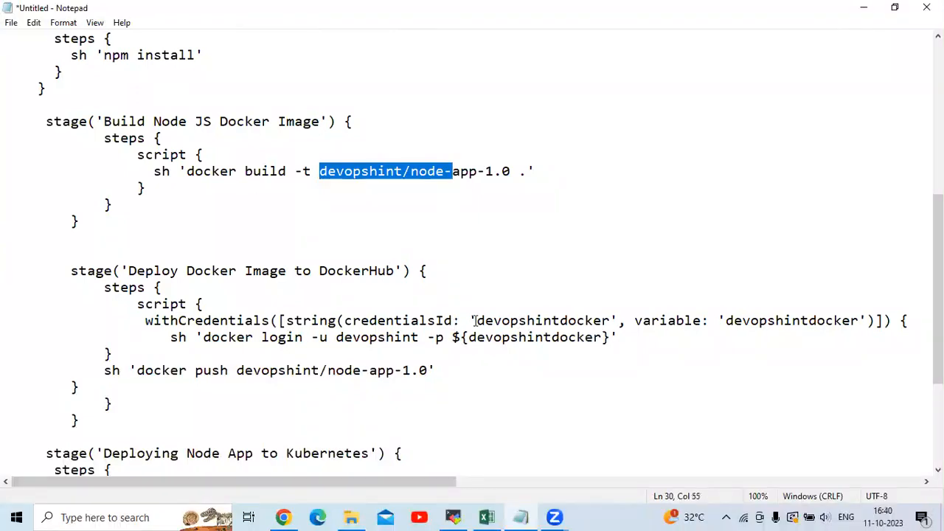
- Examine the 'Deploy Docker Image to DockerHub' stage, highlighting the credentialsId and variable values devopshintdocker in the withCredentials line
drag(479, 321, 608, 322)
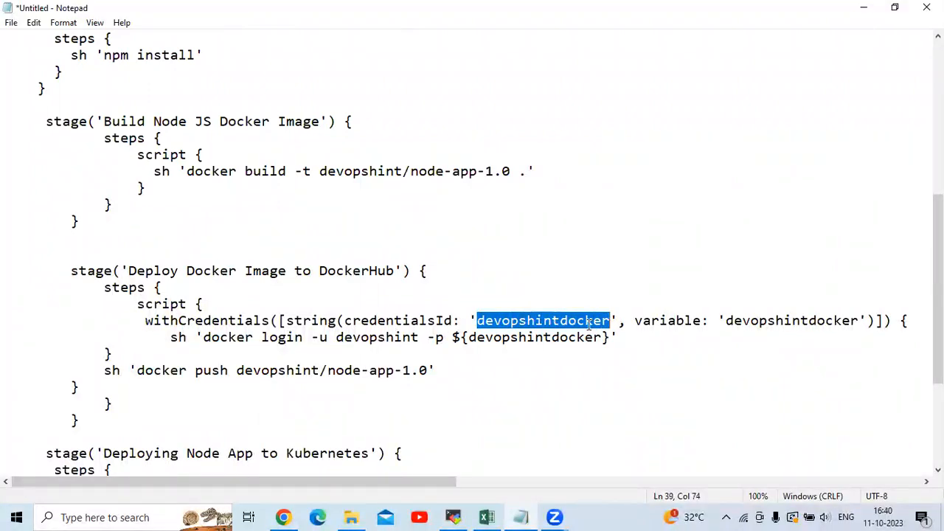
double_click(536, 320)
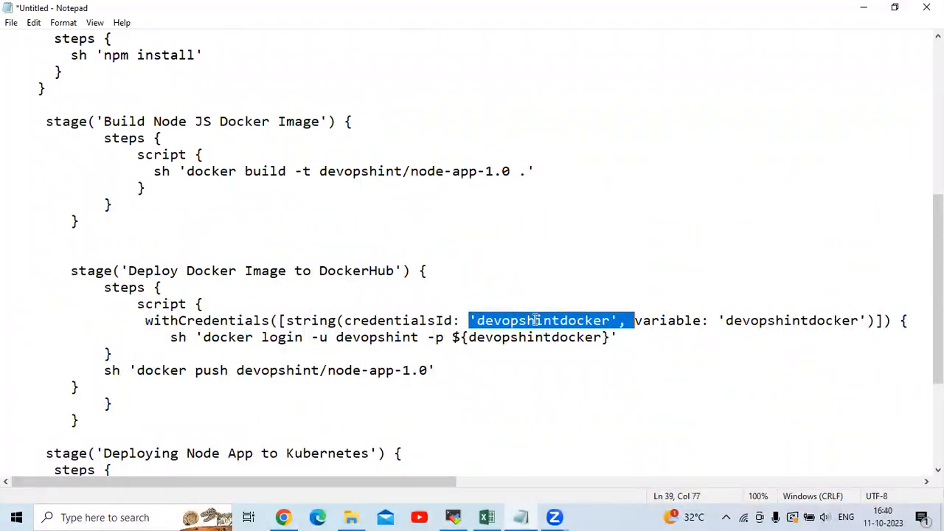
double_click(760, 318)
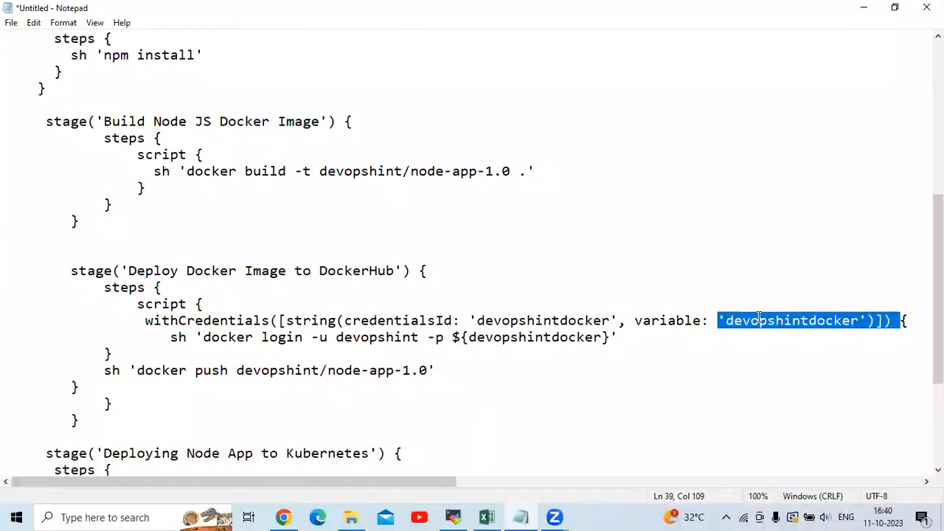
scroll(450, 350, down, 4)
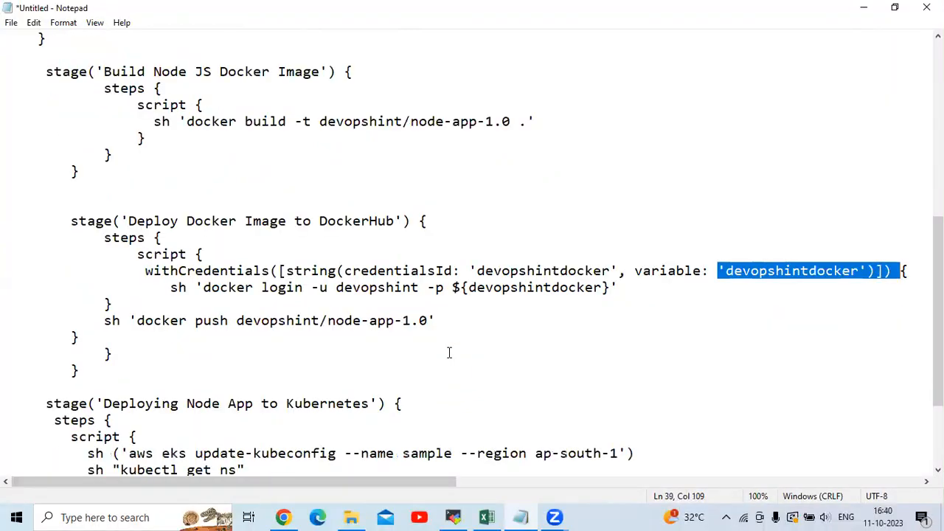
- Examine the 'Deploying Node App to Kubernetes' stage, highlighting the cluster name sample, the region and the nodejsapp.yaml file name
double_click(432, 322)
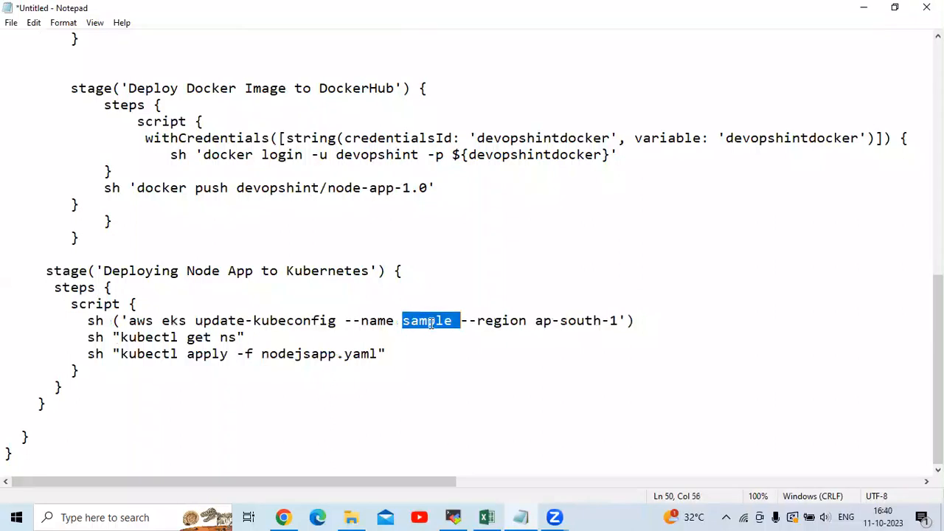
double_click(577, 322)
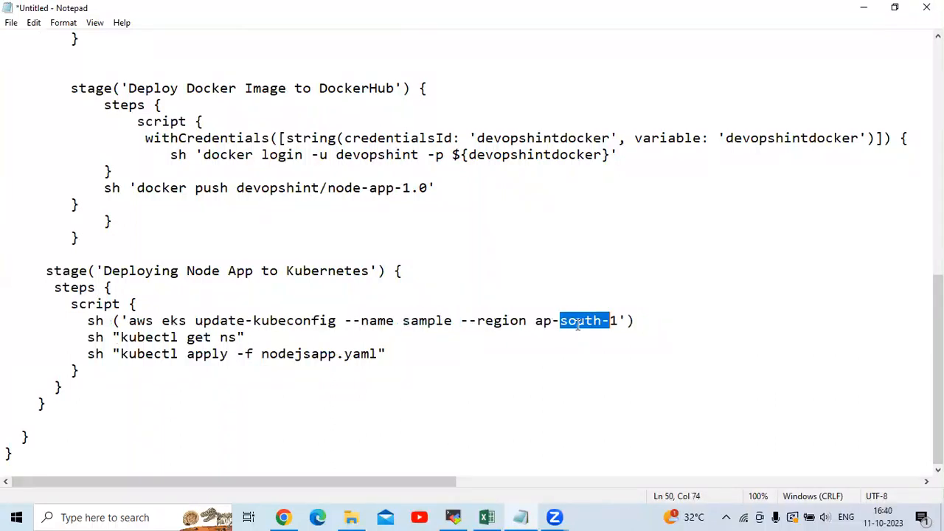
double_click(286, 354)
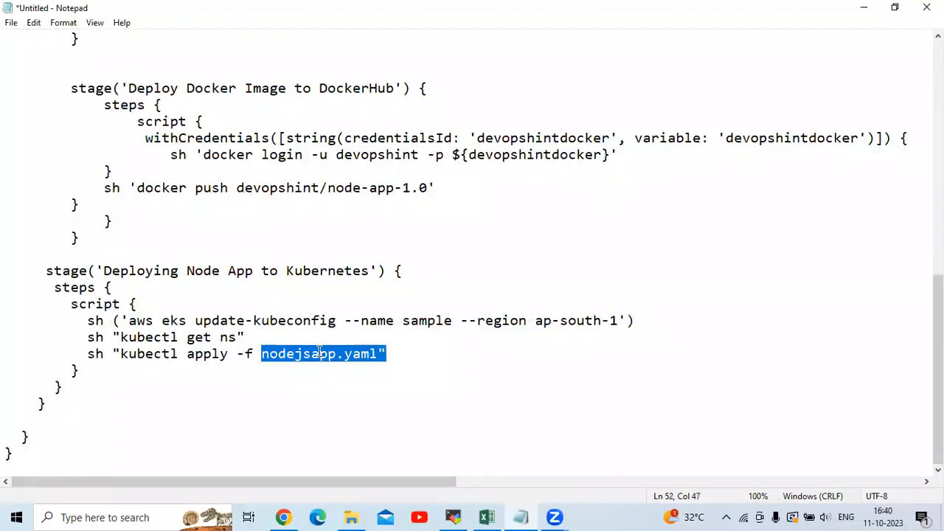
- Copy the whole pipeline script from Notepad and paste it into the aws eks job's empty Script editor in Chrome
scroll(319, 353, up, 11)
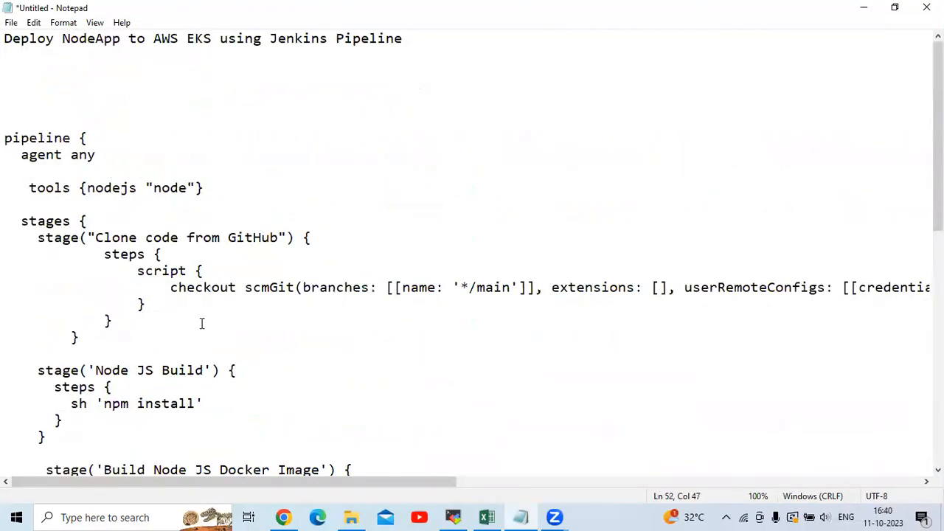
drag(5, 138, 166, 446)
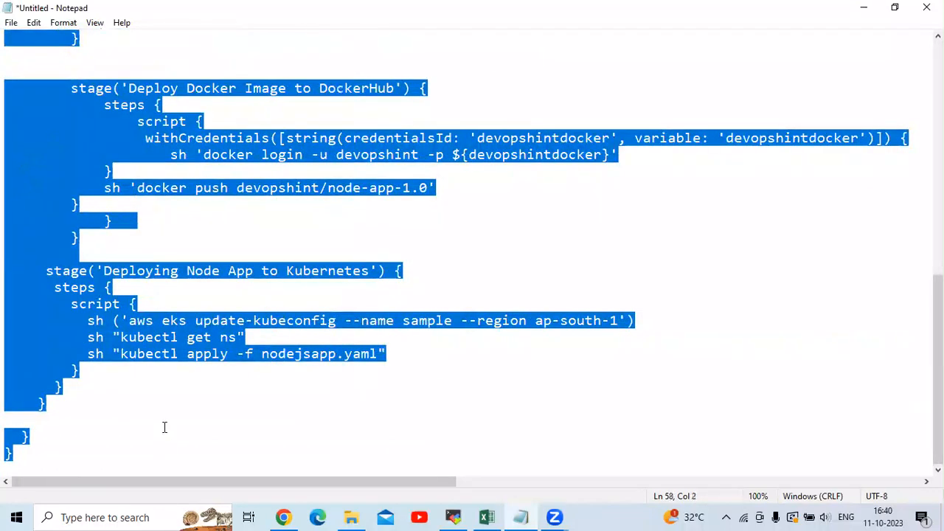
click(282, 516)
click(688, 7)
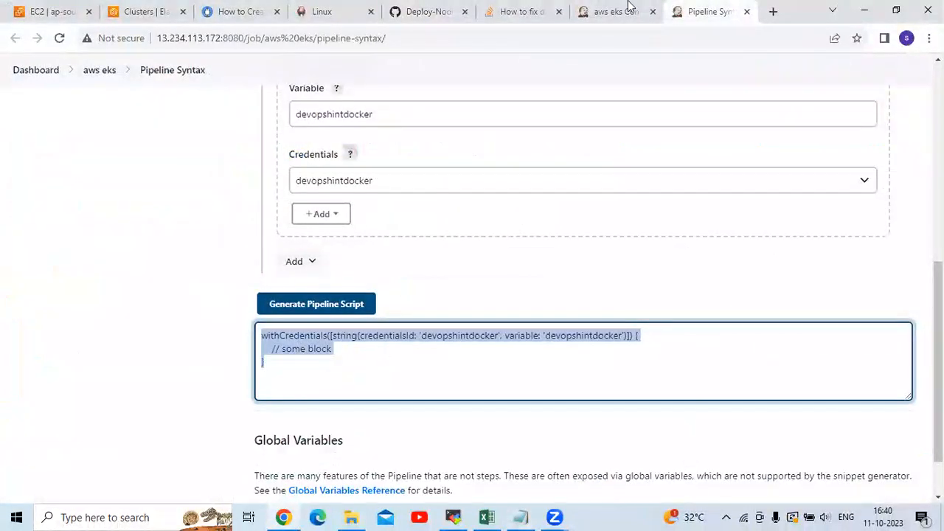
click(629, 9)
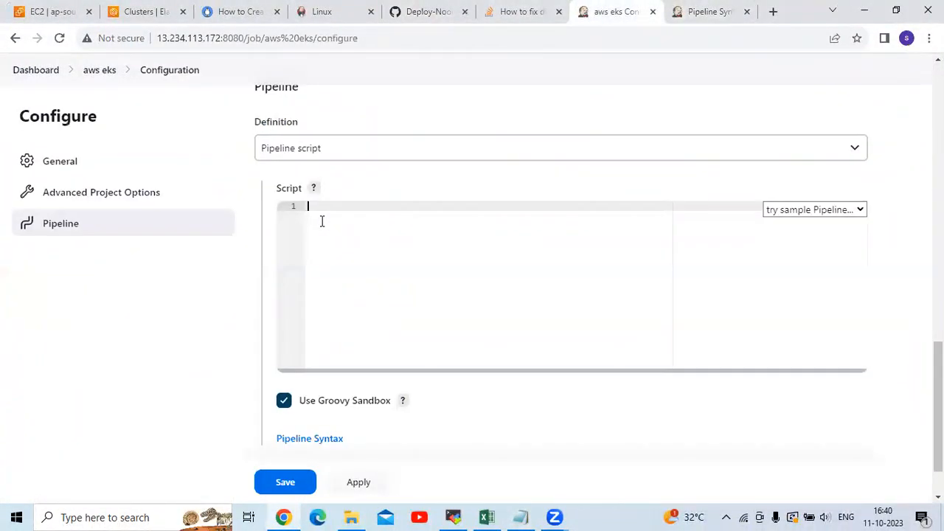
key(ctrl+v)
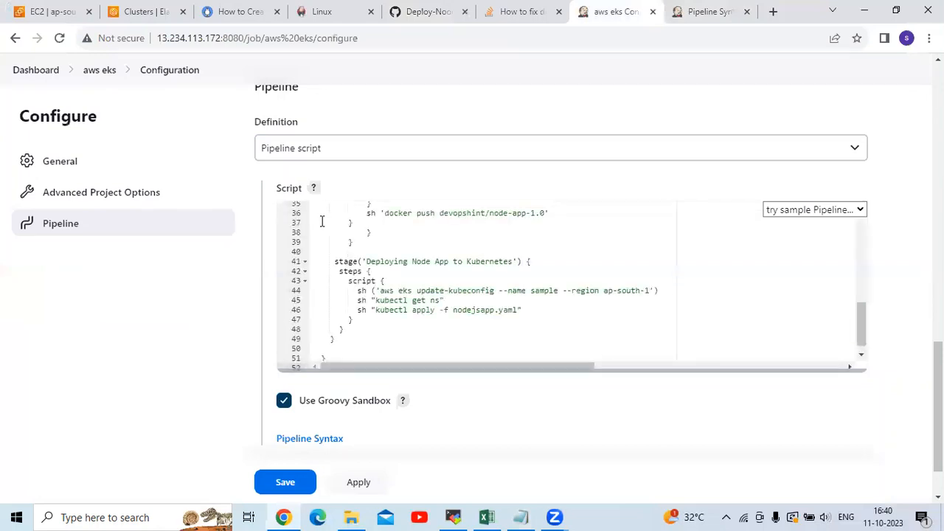
- Review the pasted script from its beginning, highlighting the GitHub clone, 'Node JS Build' and 'Build Node JS Docker Image' stages
scroll(452, 268, up, 1)
scroll(452, 269, up, 10)
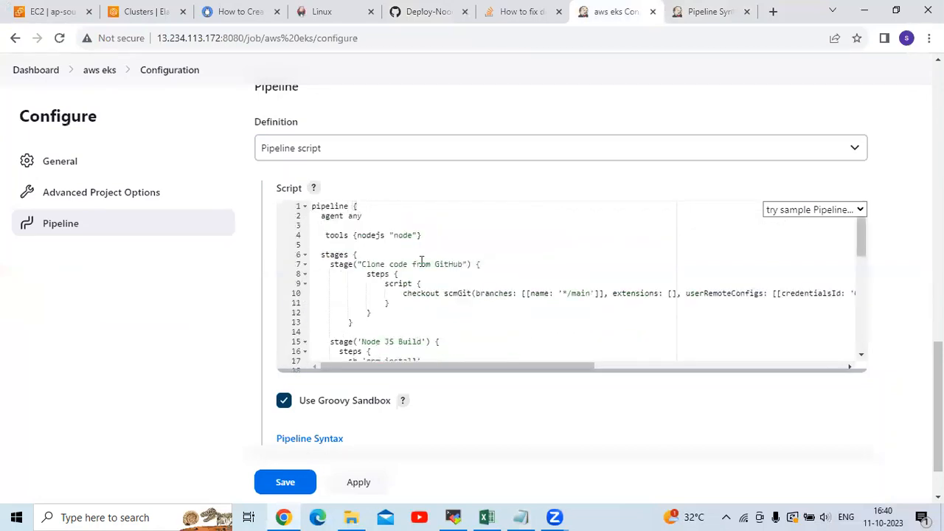
drag(326, 257, 430, 297)
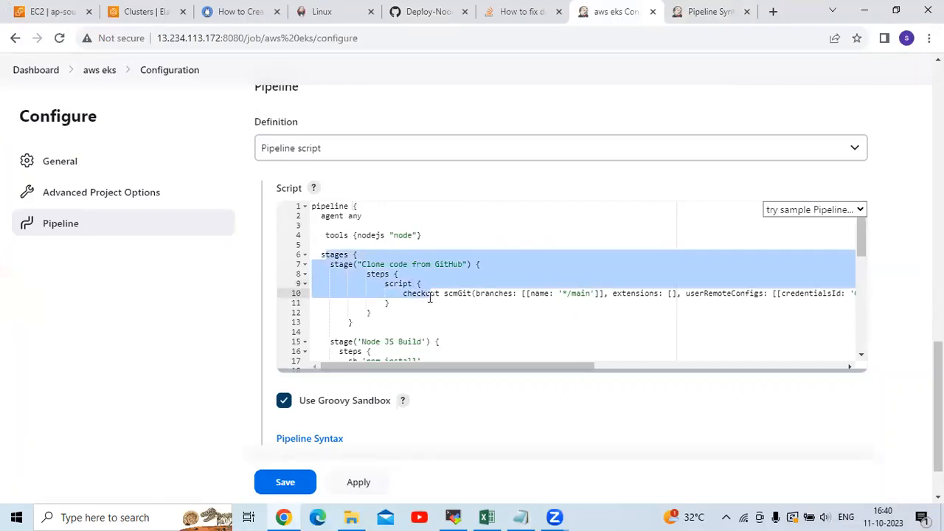
scroll(430, 297, down, 3)
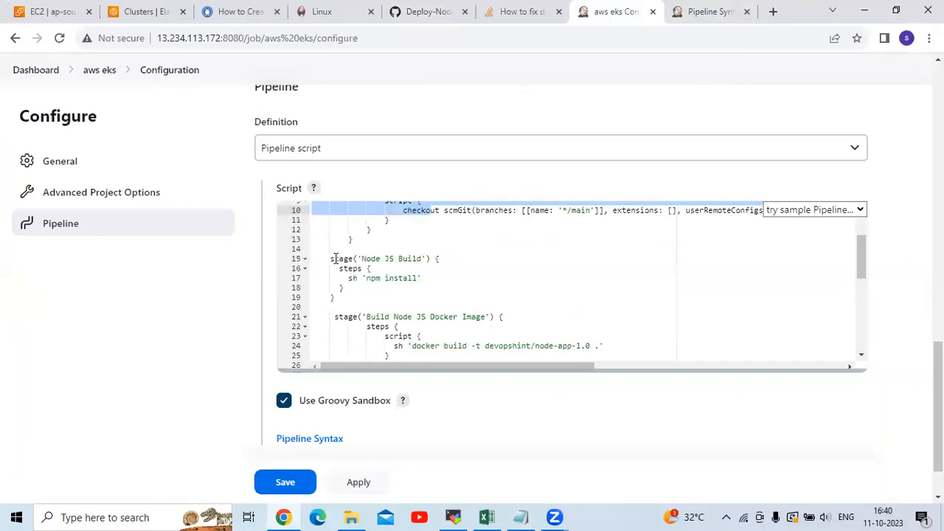
drag(331, 259, 379, 296)
scroll(378, 295, down, 1)
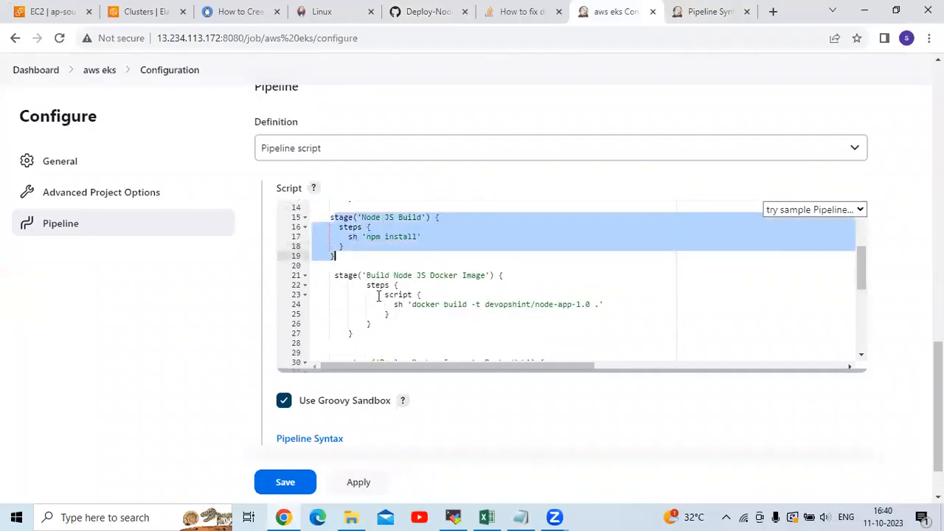
scroll(379, 295, down, 1)
drag(335, 235, 446, 282)
scroll(446, 282, down, 1)
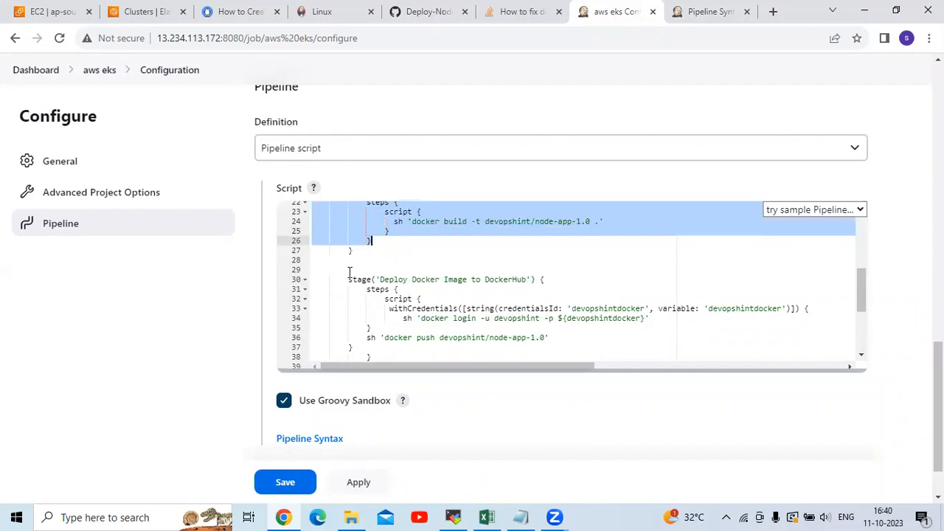
- Review the rest of the pasted script, highlighting the 'Deploy Docker Image to DockerHub' and 'Deploying Node App to Kubernetes' stages
drag(348, 279, 421, 337)
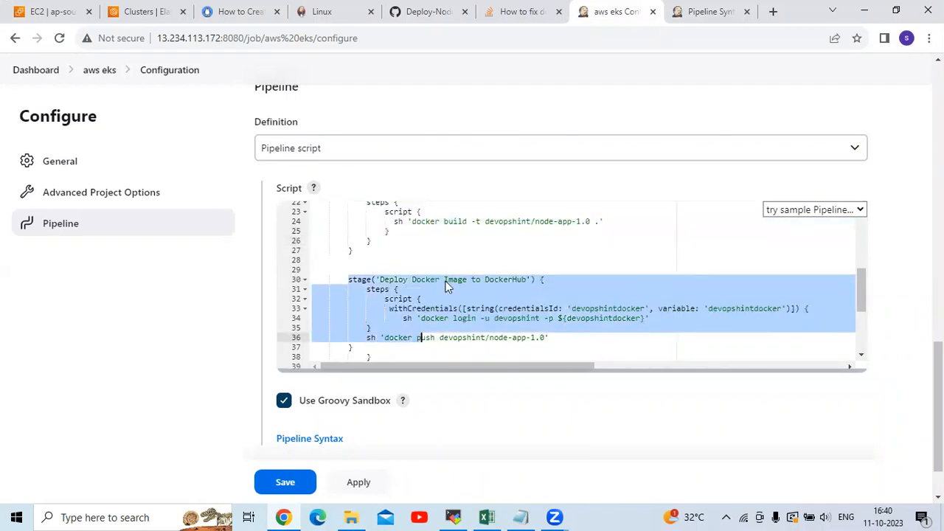
scroll(446, 286, down, 2)
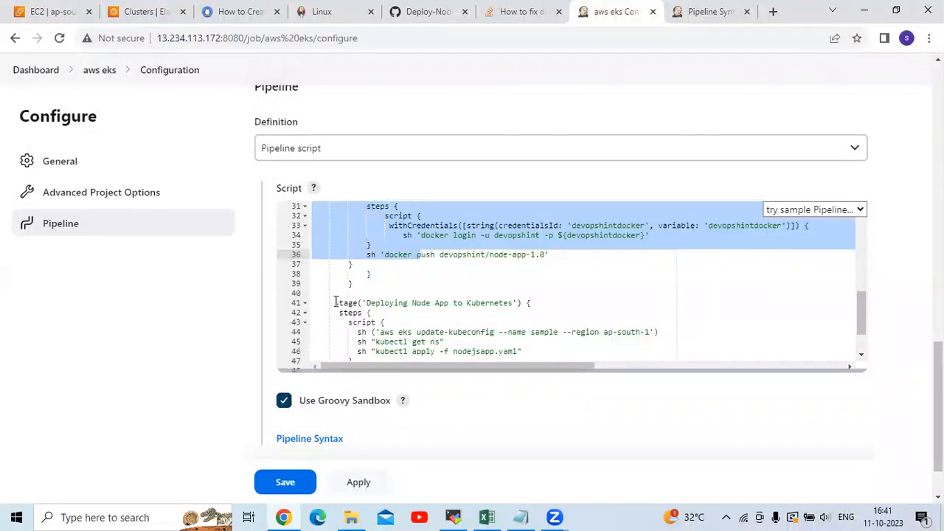
scroll(337, 224, down, 3)
click(337, 181)
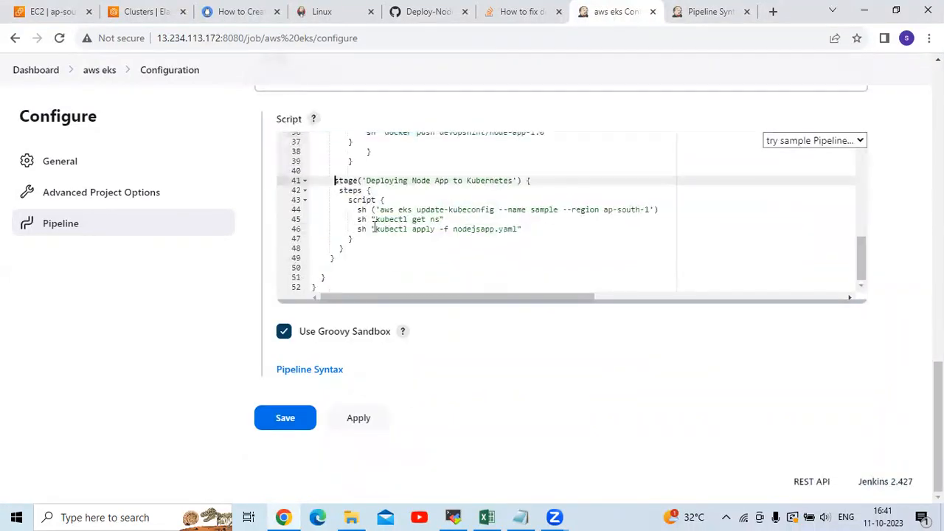
shift+click(395, 262)
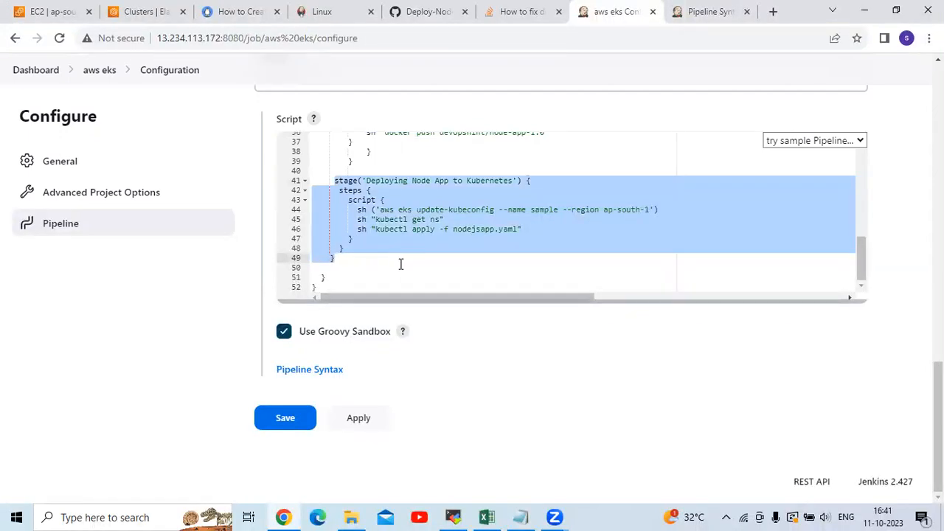
scroll(400, 264, up, 3)
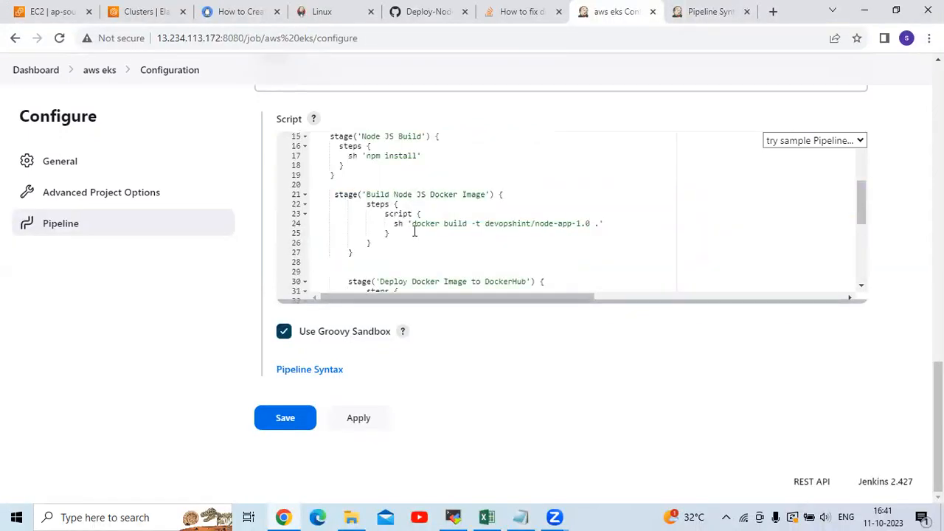
click(415, 231)
scroll(436, 313, down, 5)
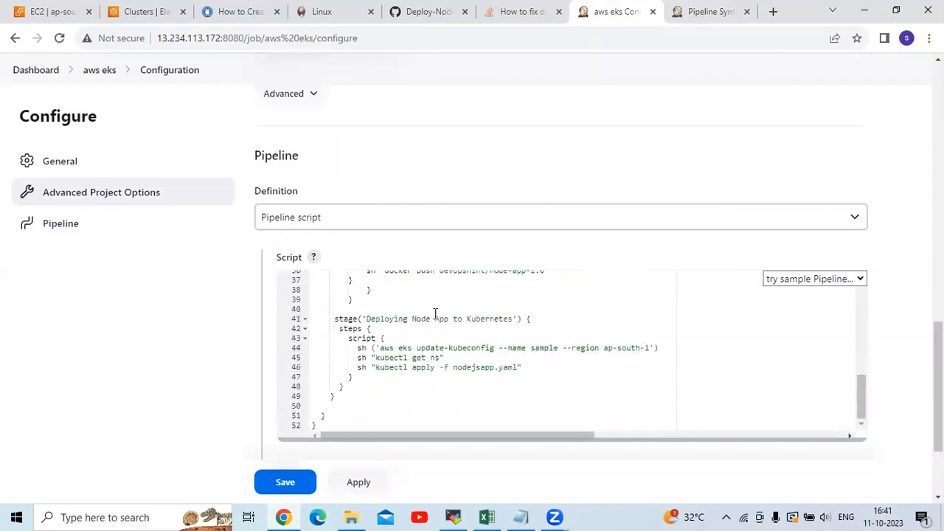
- Save the aws eks pipeline configuration and start a build of the job
scroll(546, 409, down, 2)
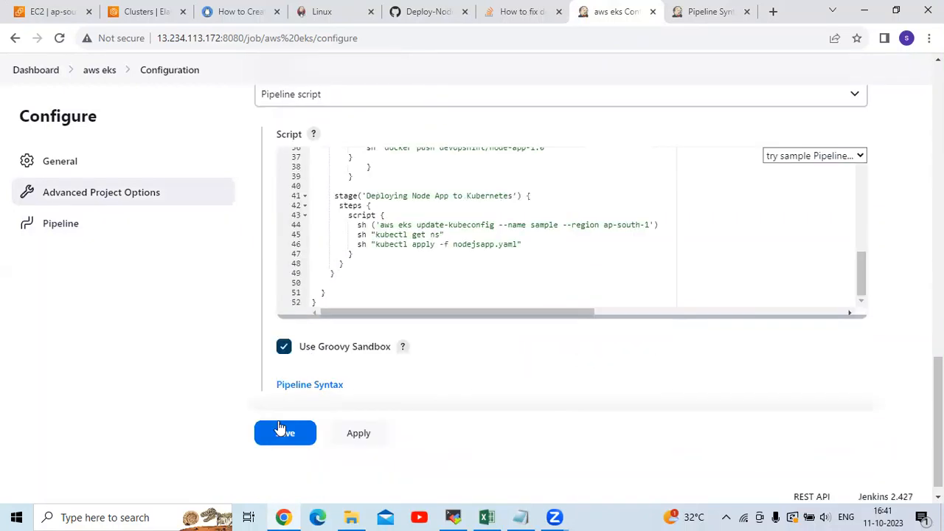
scroll(279, 426, down, 1)
click(284, 418)
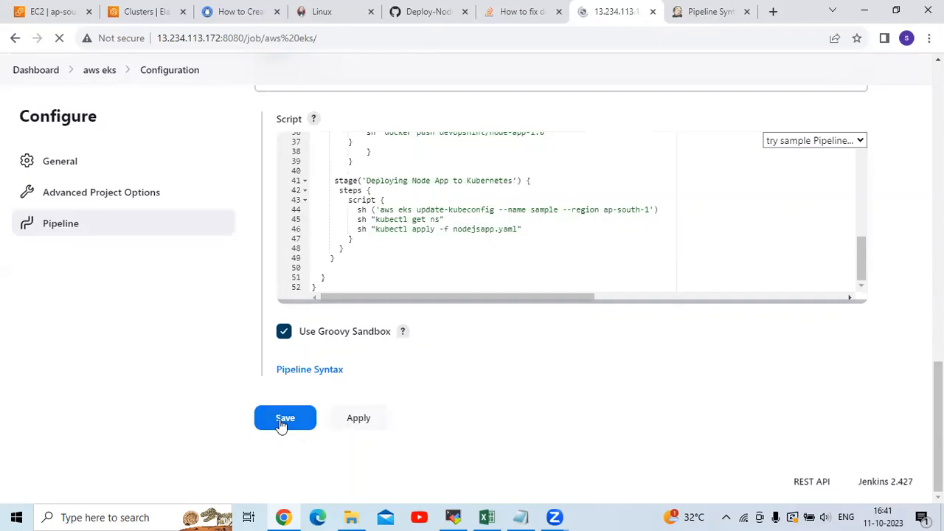
click(67, 221)
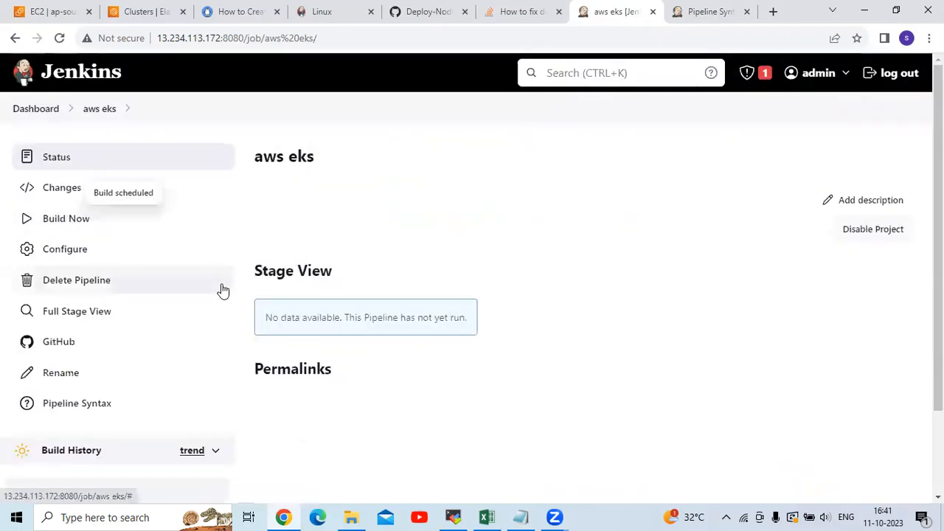
scroll(223, 290, down, 3)
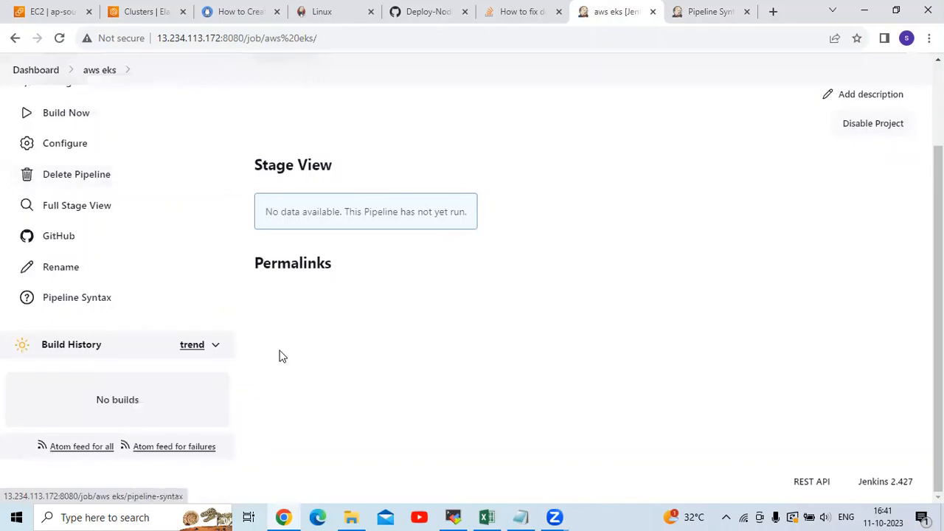
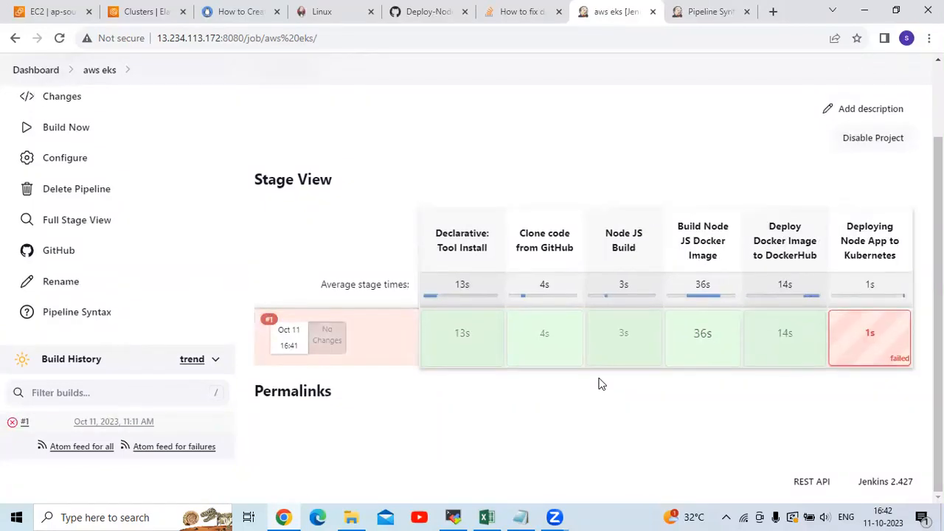
- Inspect the Kubernetes deployment stage's result for build #1, then open its console output and read through to the end
mouse_move(881, 335)
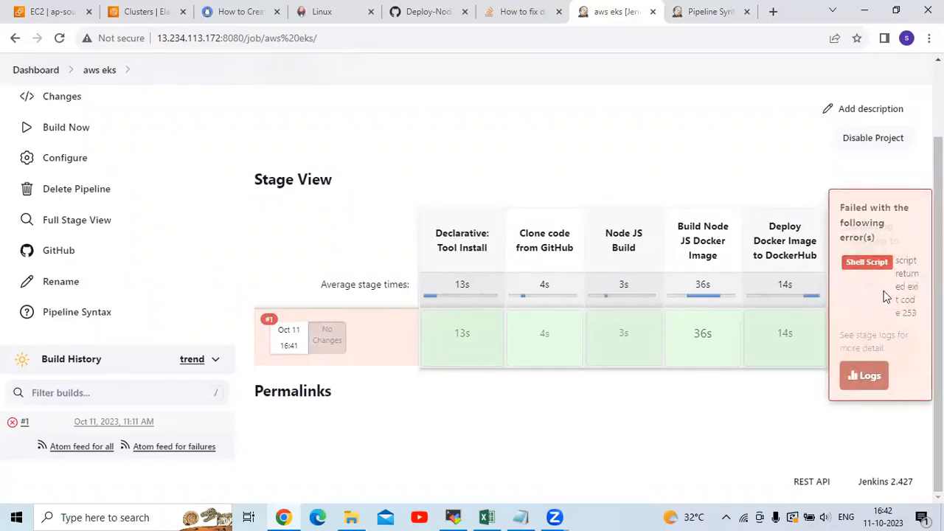
scroll(2, 346, up, 2)
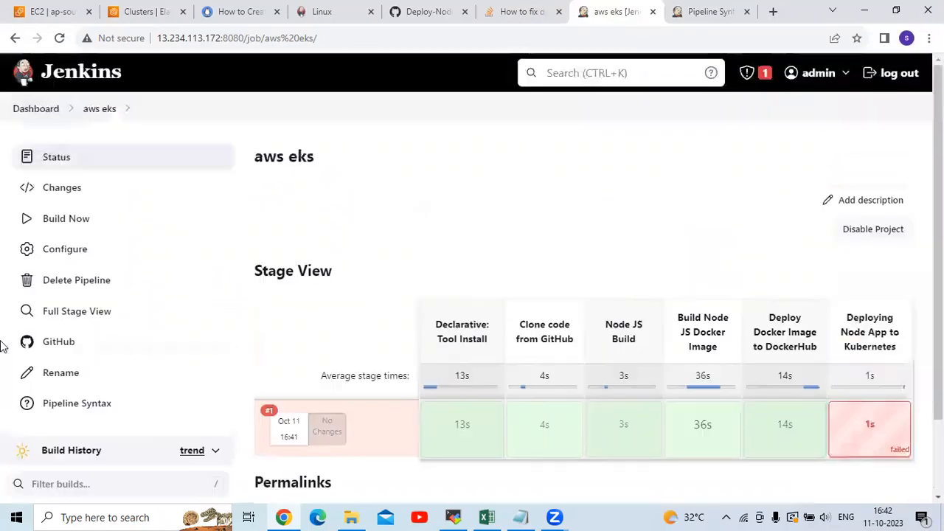
scroll(21, 274, down, 1)
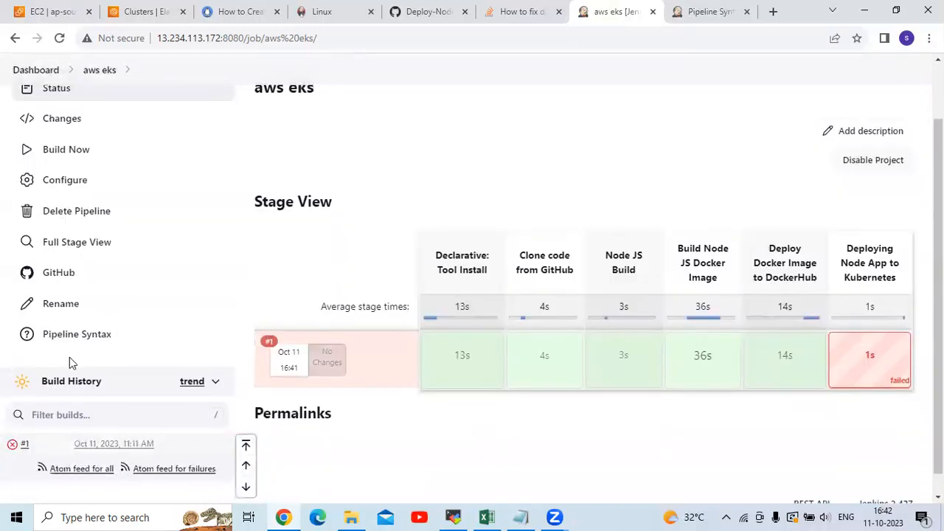
click(25, 446)
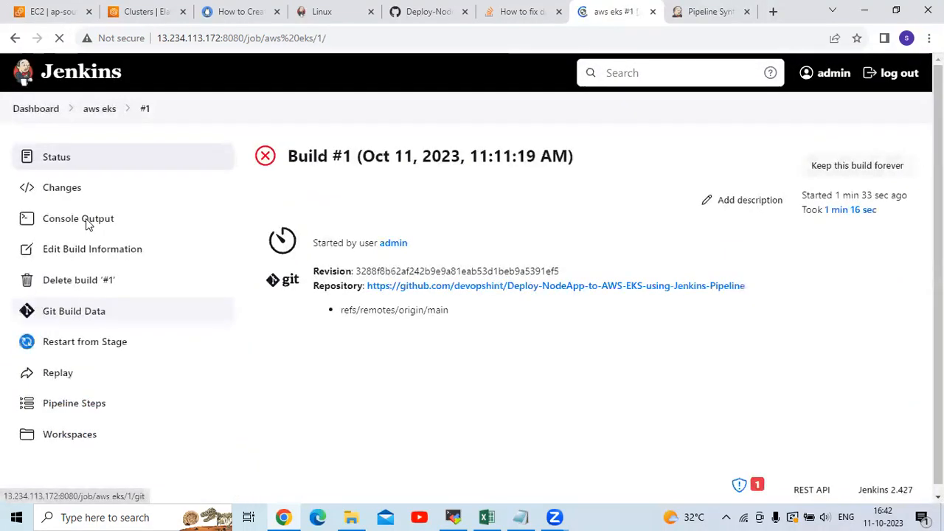
click(86, 221)
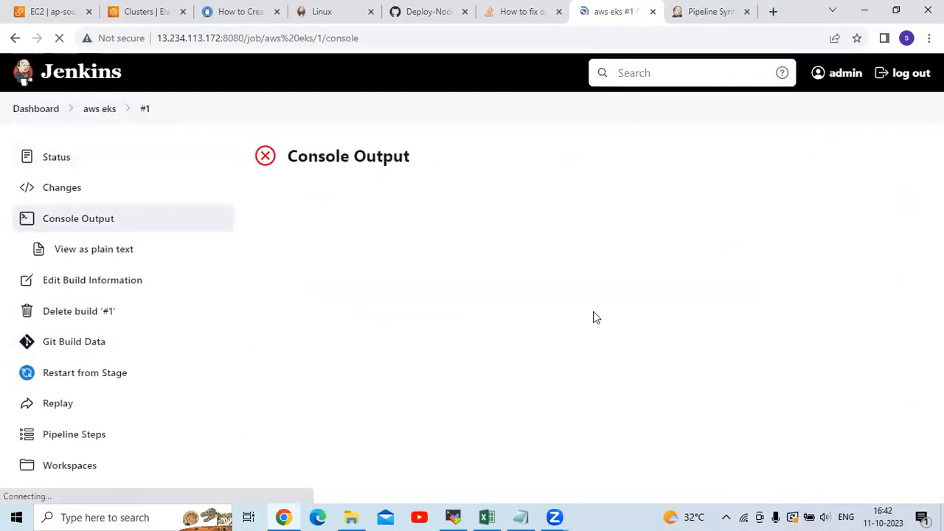
scroll(595, 311, down, 15)
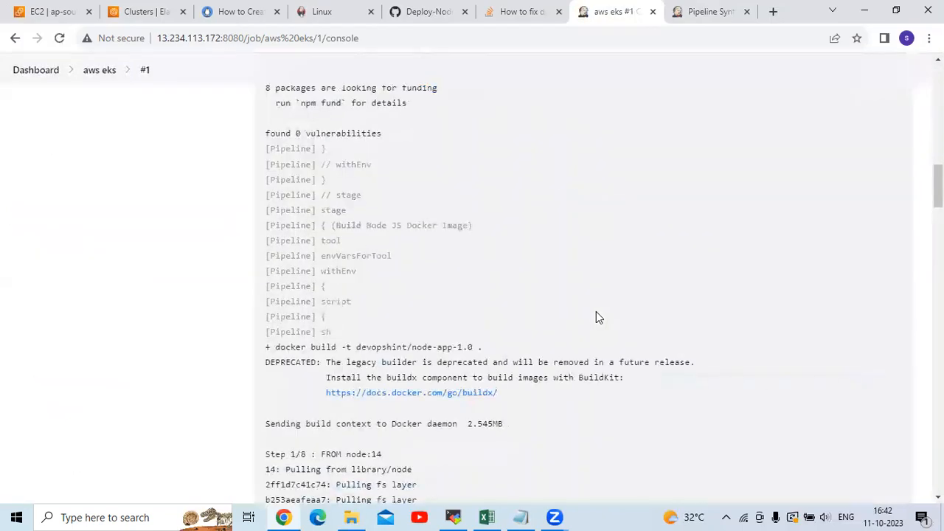
scroll(596, 317, down, 5)
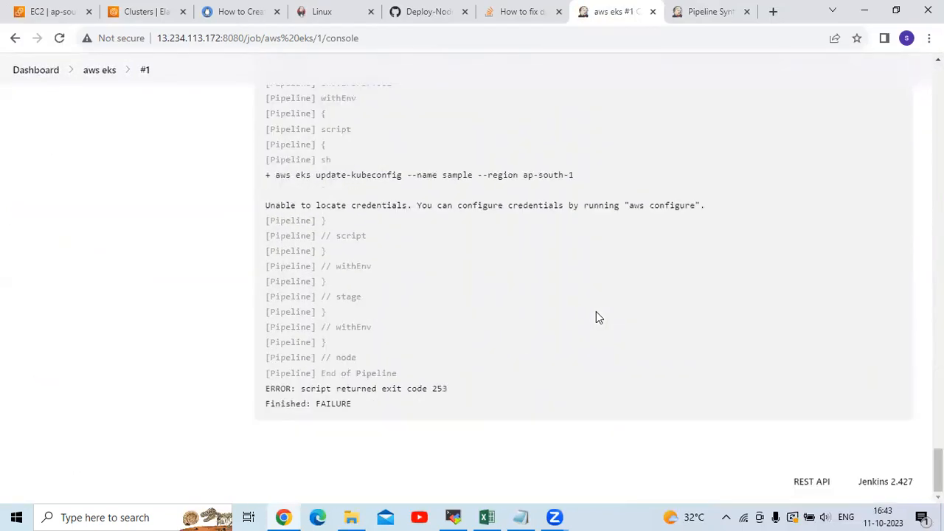
- Highlight the 'aws eks update-kubeconfig' command and the line beneath it in build #1's console output
drag(277, 179, 450, 180)
drag(574, 182, 575, 181)
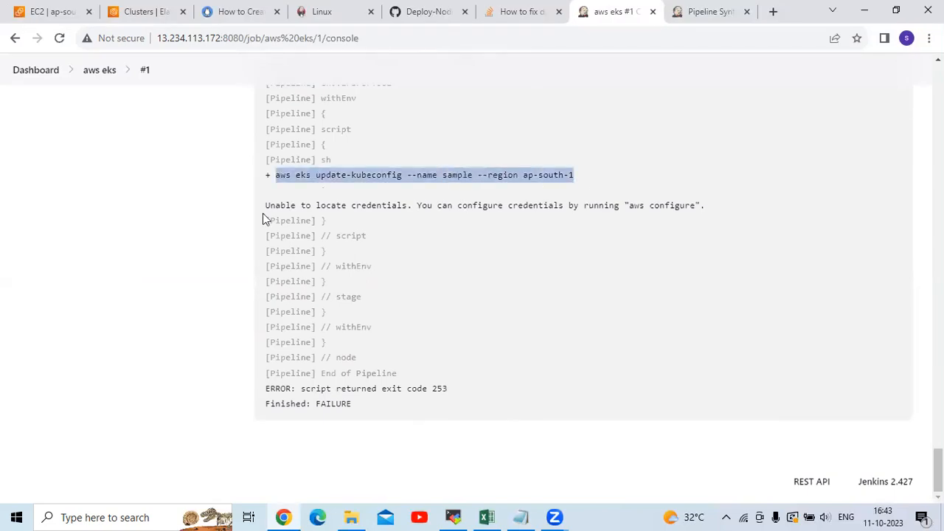
drag(266, 206, 724, 215)
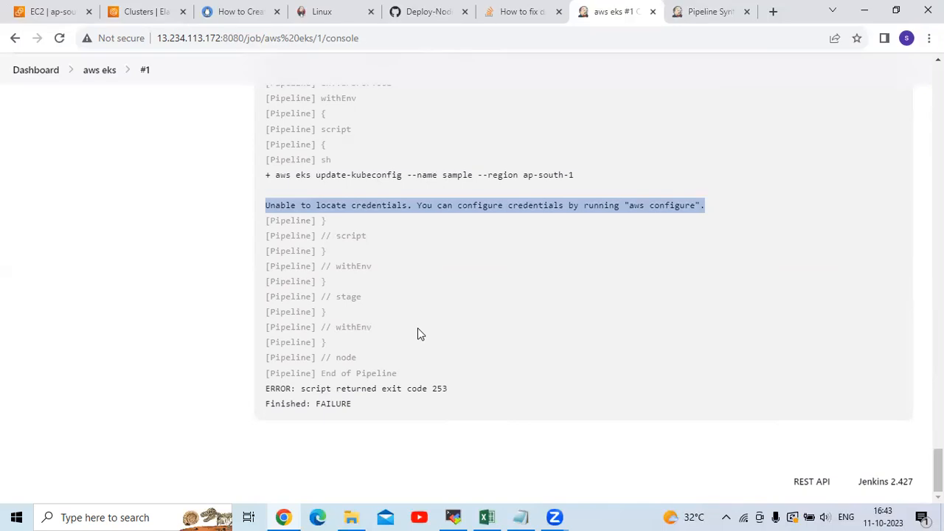
- Switch to the MobaXterm terminal, become the jenkins user with 'sudo -su jenkins' and change to its home directory with 'cd'
click(453, 517)
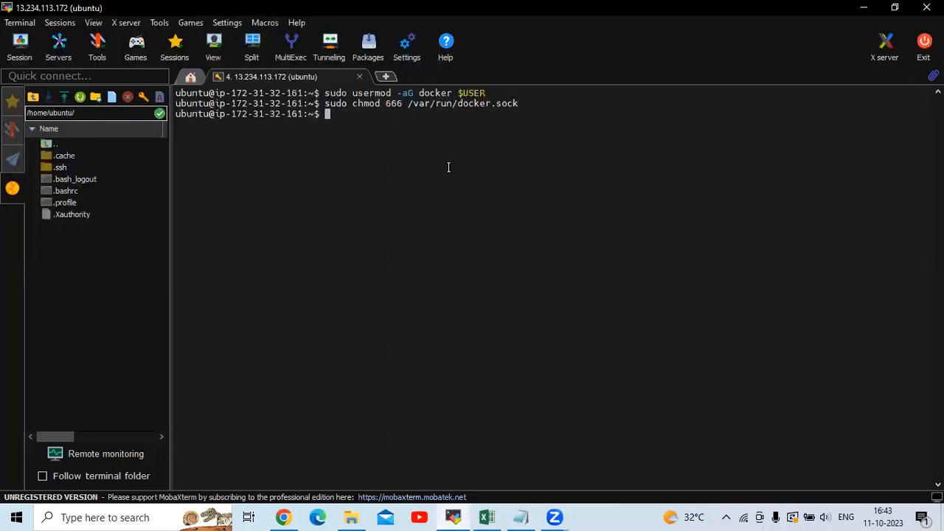
text(sudo -su jenkins)
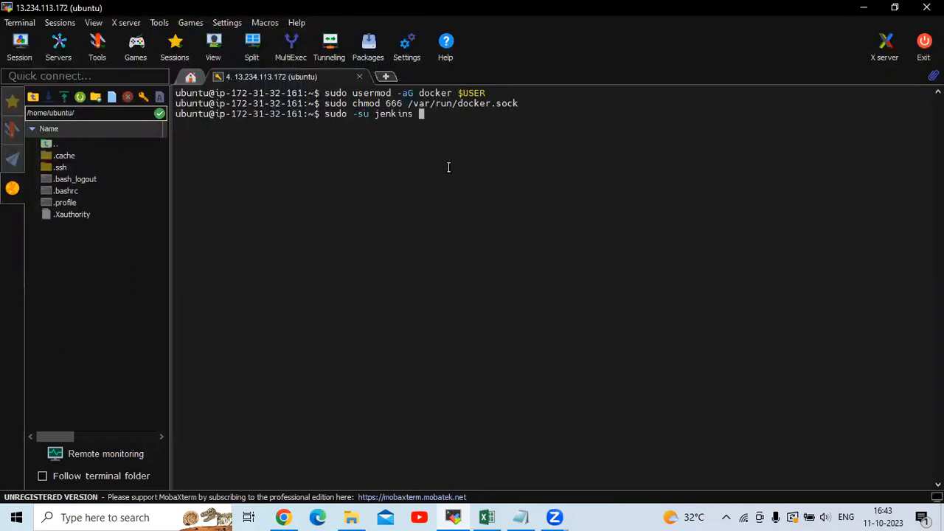
key(Return)
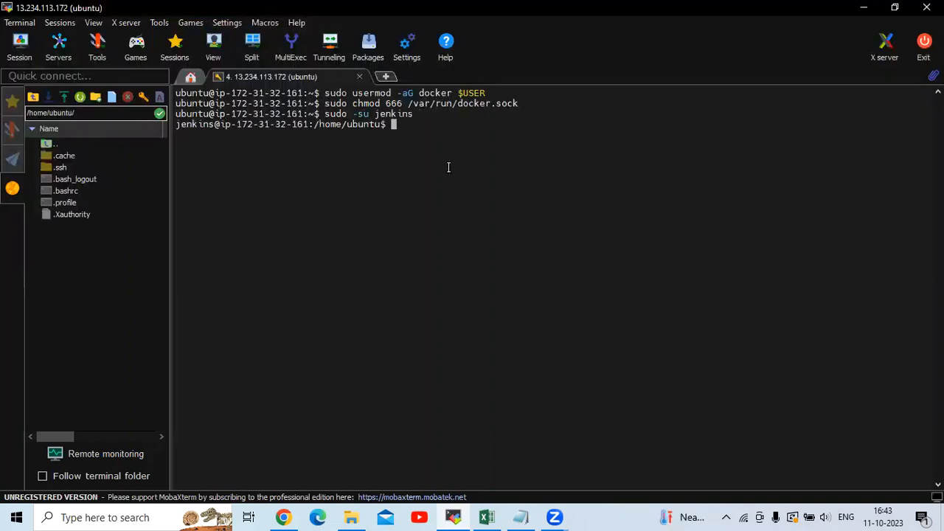
text(c)
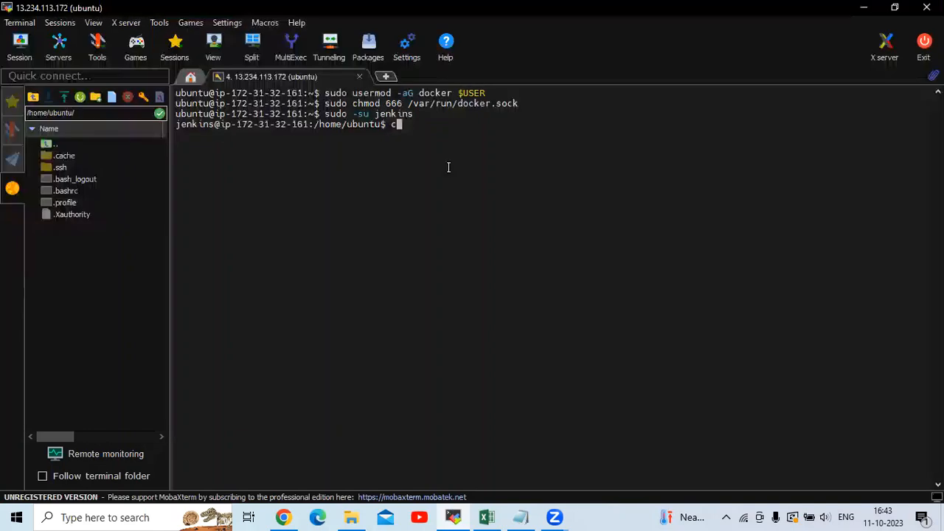
key(BackSpace)
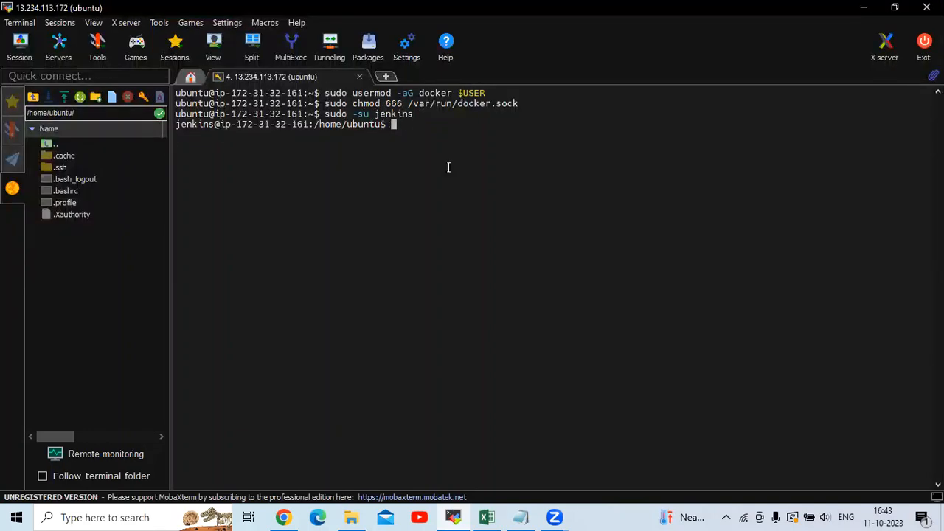
text(cd)
key(Return)
- Run 'aws configure' and enter the AWS access key ID copied from the access keys sheet in Excel
text(aws configure)
key(Return)
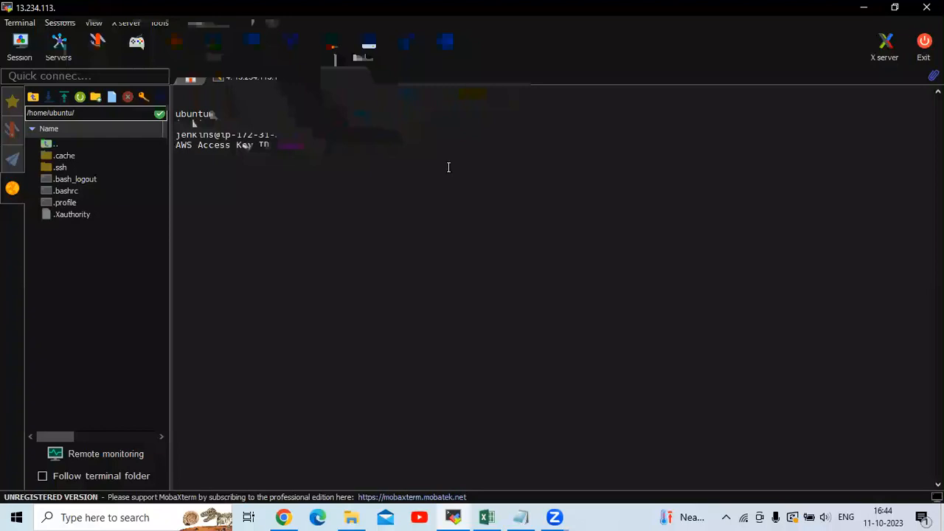
click(485, 516)
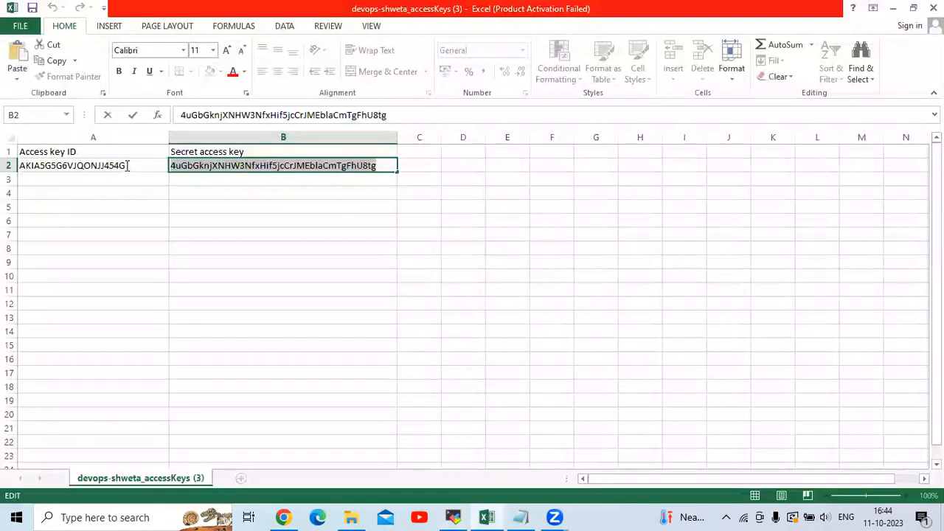
triple_click(128, 166)
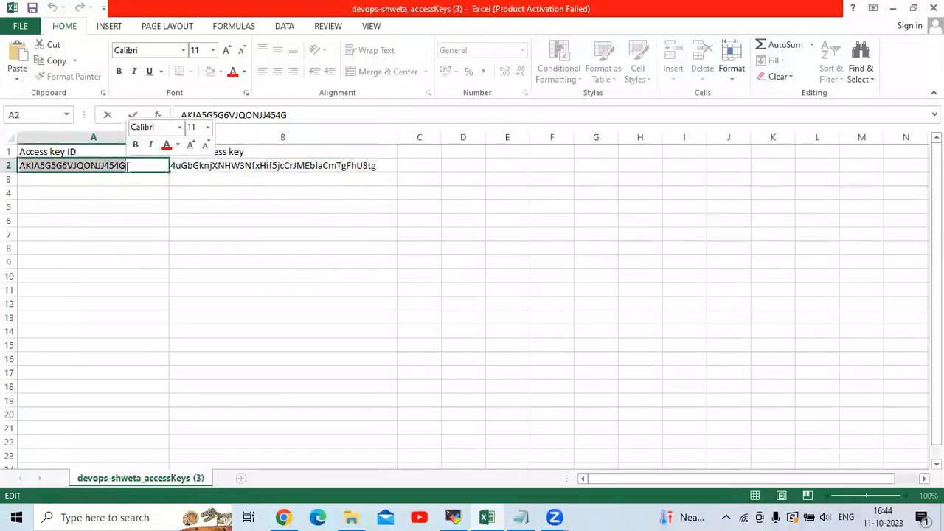
key(ctrl+c)
key(alt+Tab)
right_click(425, 173)
click(424, 172)
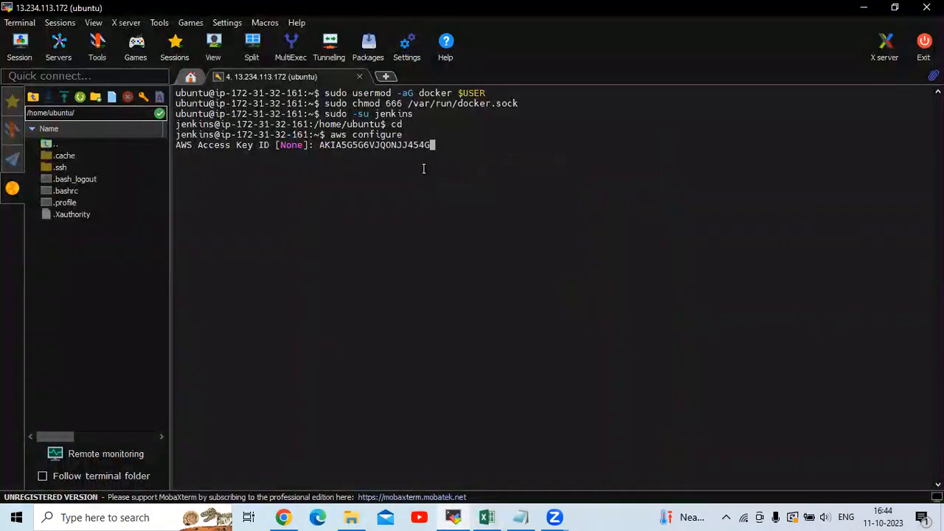
key(Return)
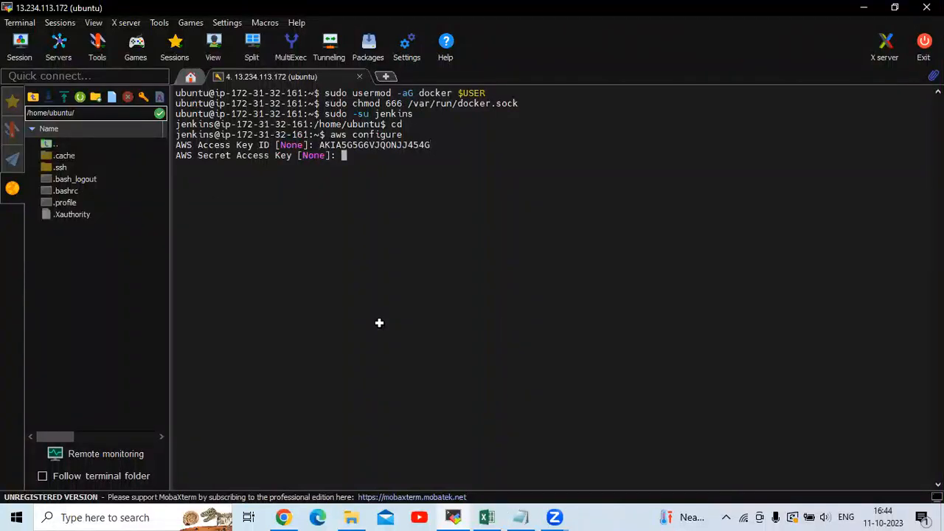
- Enter the AWS secret access key from the Excel sheet, set the default region to ap-south-1 and leave the output format blank
key(alt+Tab)
double_click(337, 165)
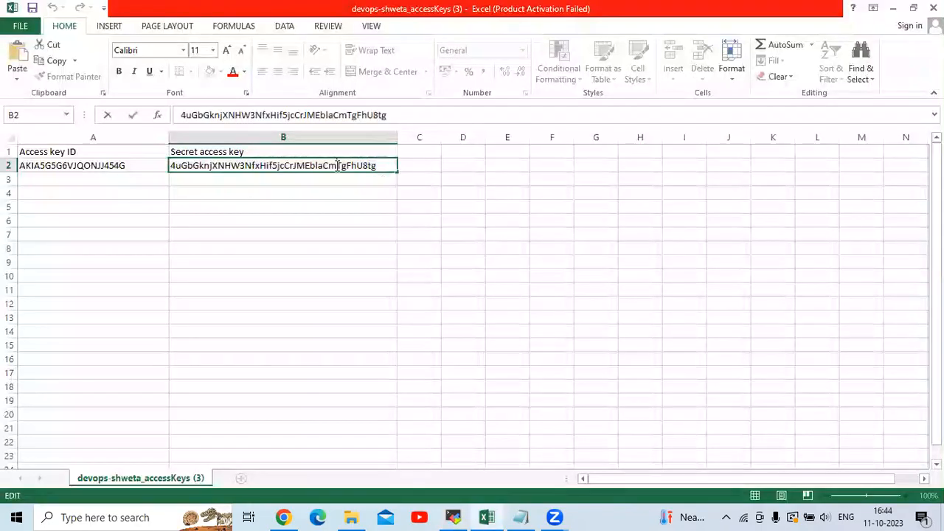
key(ctrl+a)
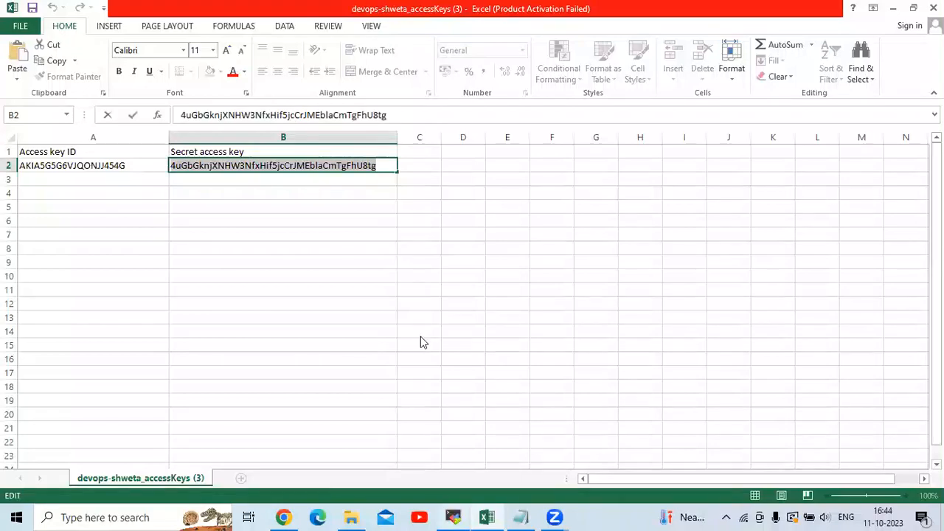
key(alt+Tab)
right_click(427, 120)
click(434, 175)
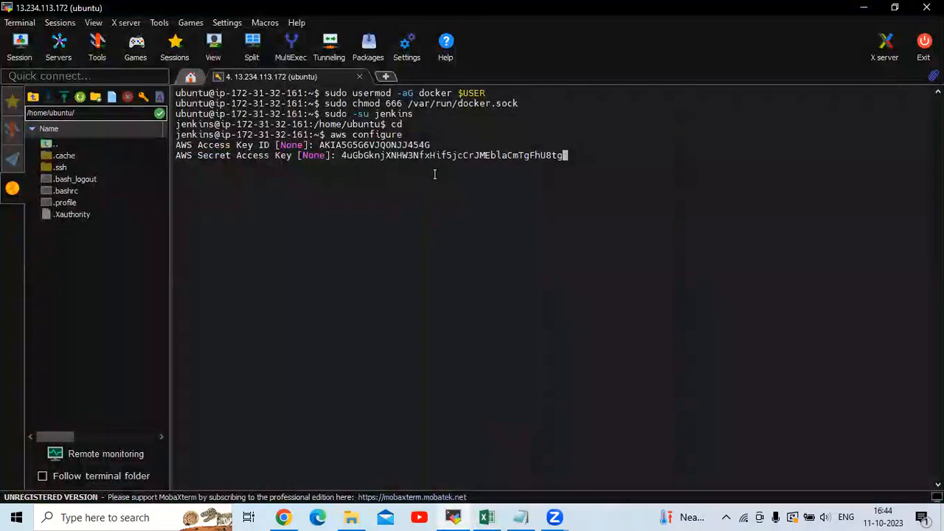
key(Return)
text(ap-south-1)
key(Return)
key(Return)
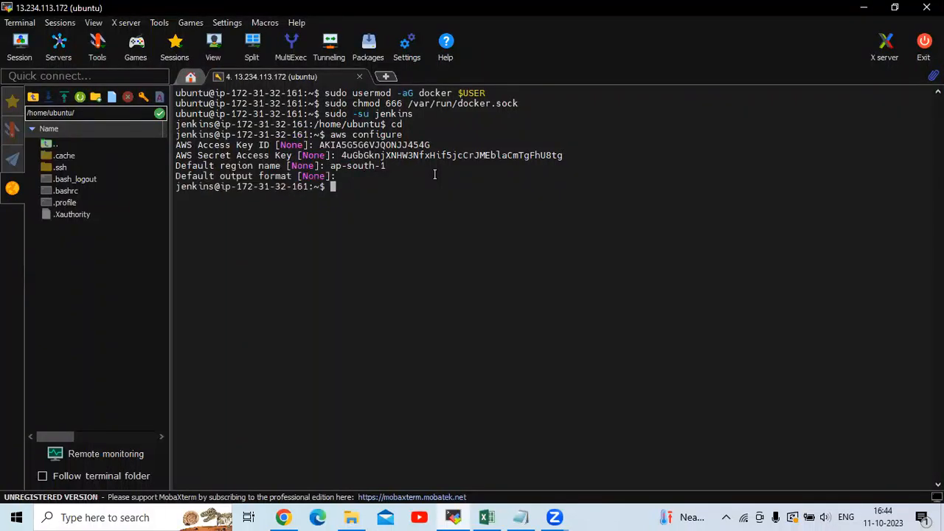
- Rerun 'aws configure' to check the stored credentials and region, accepting every existing value
key(Up)
key(Return)
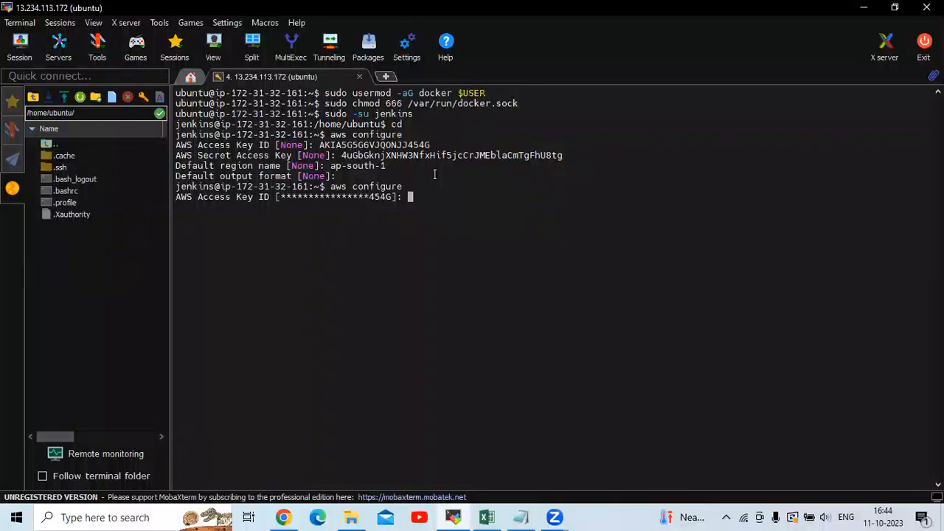
key(Return)
key(Return)
key(Return)
key(Return)
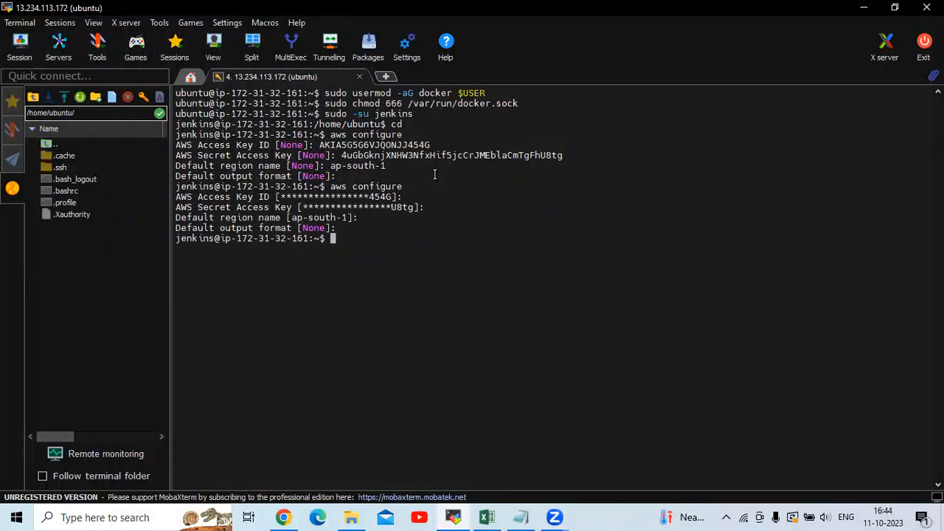
- Switch back to Chrome, return to the aws eks job page in Jenkins and start a new build
click(283, 518)
scroll(228, 305, up, 10)
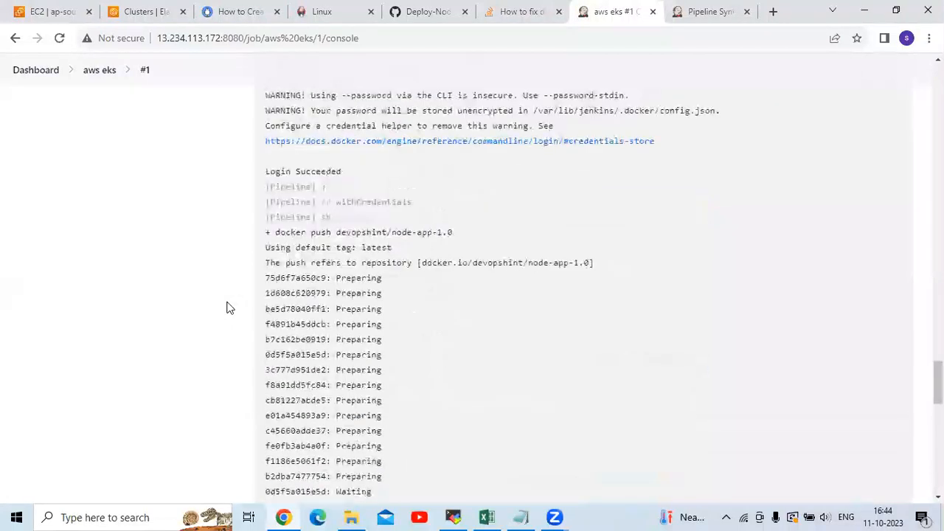
scroll(228, 308, up, 5)
click(113, 100)
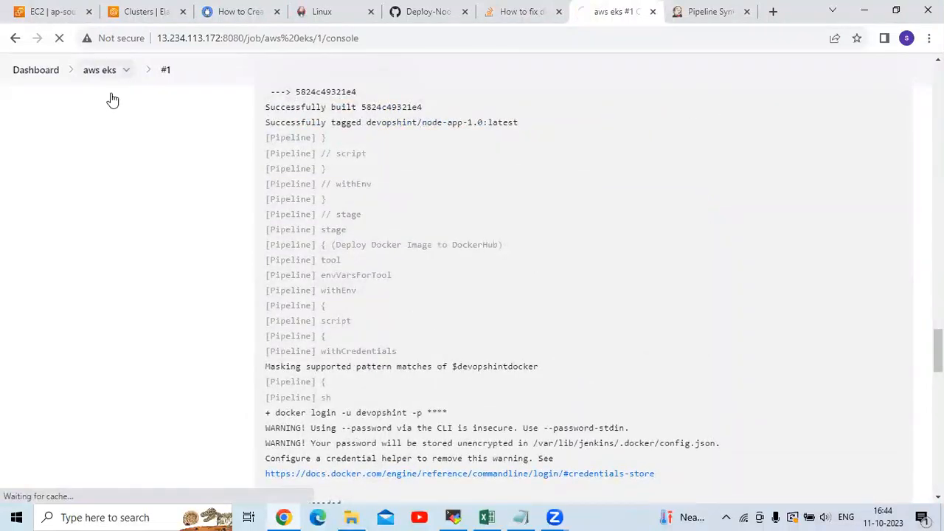
click(74, 221)
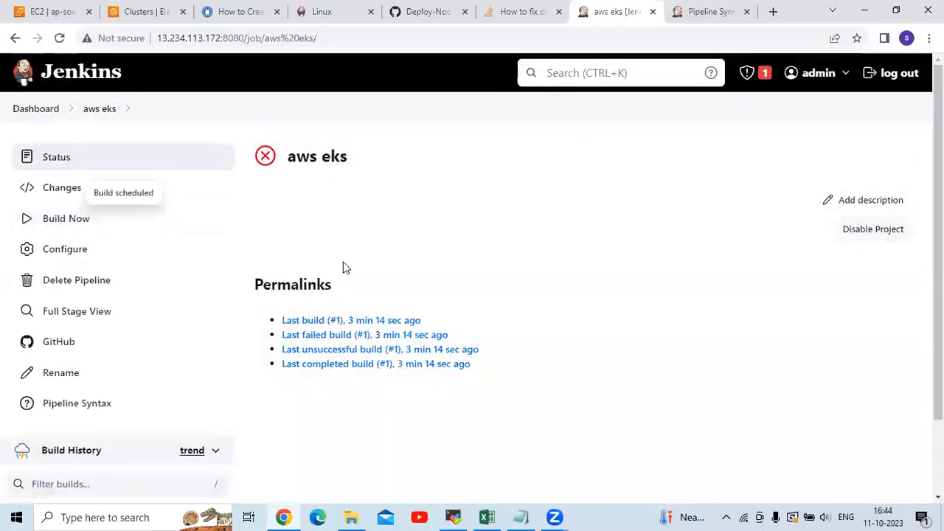
- Check the stage view, then open build #2's console output and review its GitHub checkout section
scroll(344, 268, down, 3)
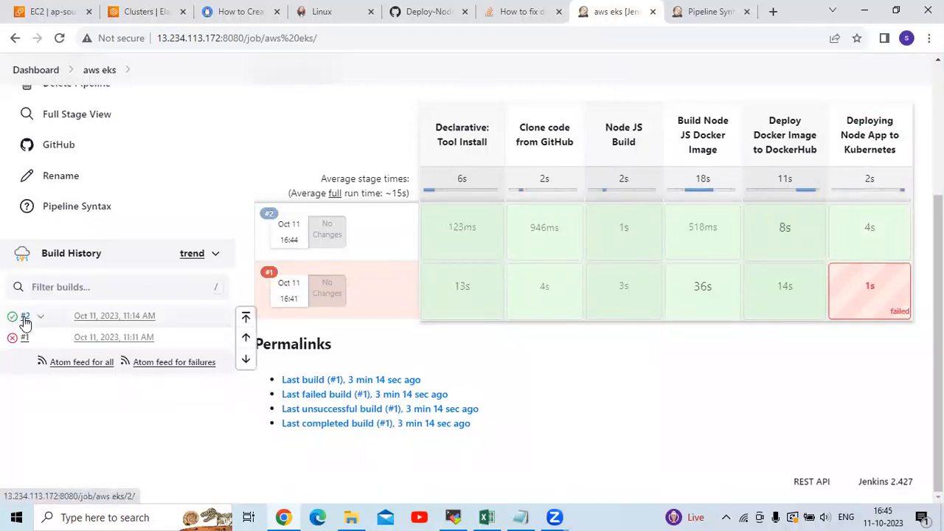
click(25, 317)
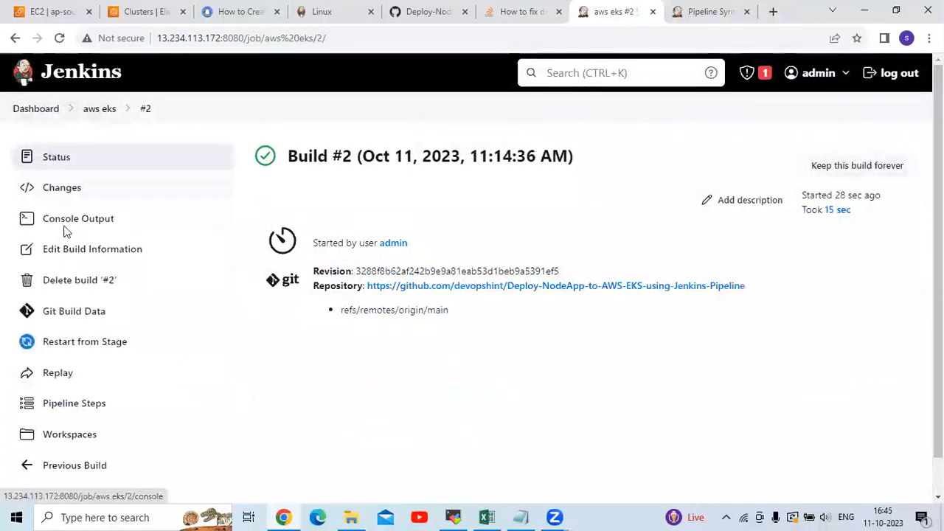
click(64, 229)
scroll(300, 319, down, 4)
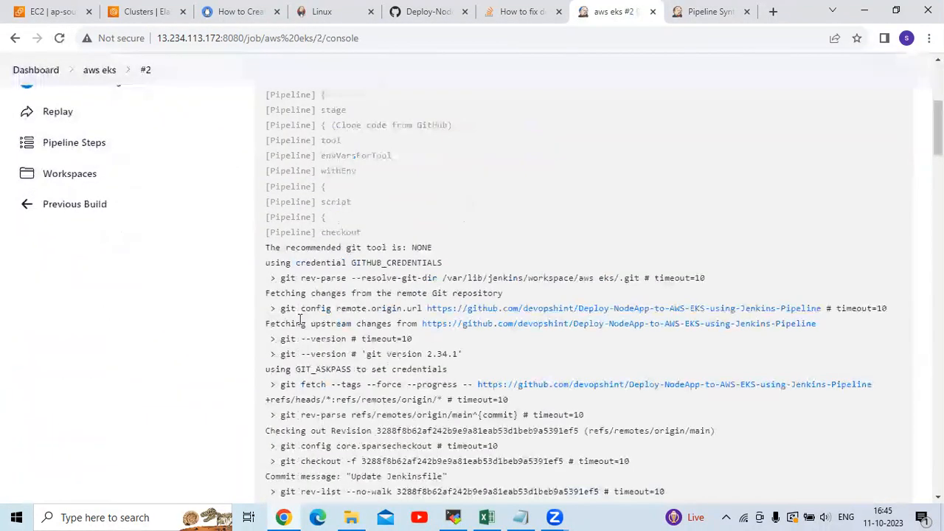
scroll(300, 319, down, 1)
scroll(301, 319, down, 9)
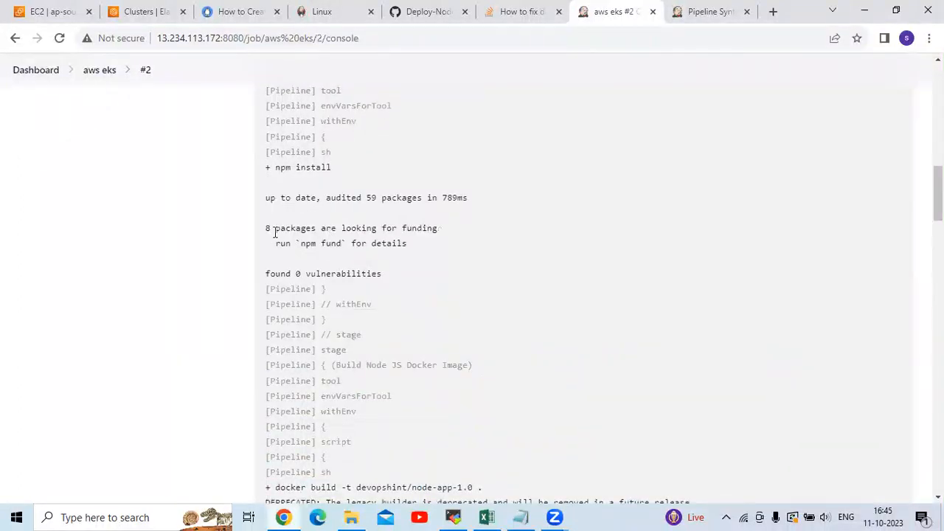
scroll(274, 232, up, 8)
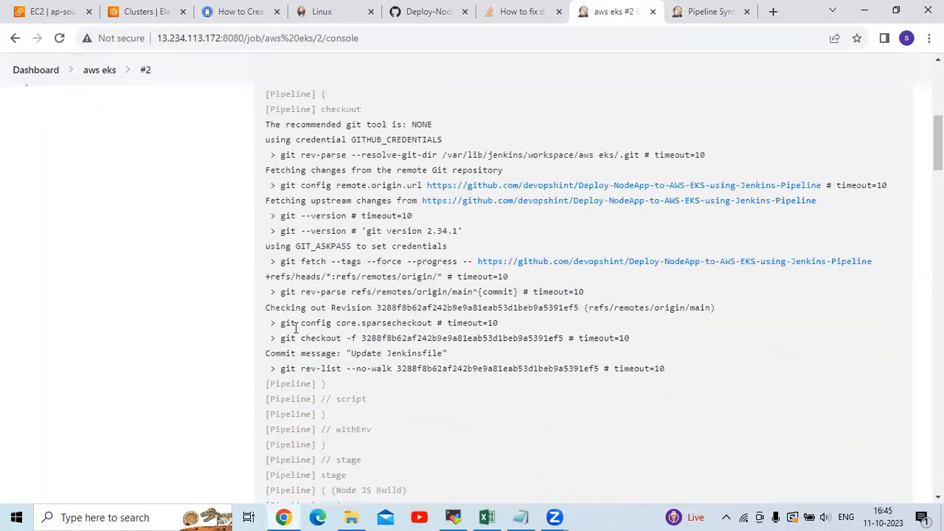
scroll(295, 328, up, 1)
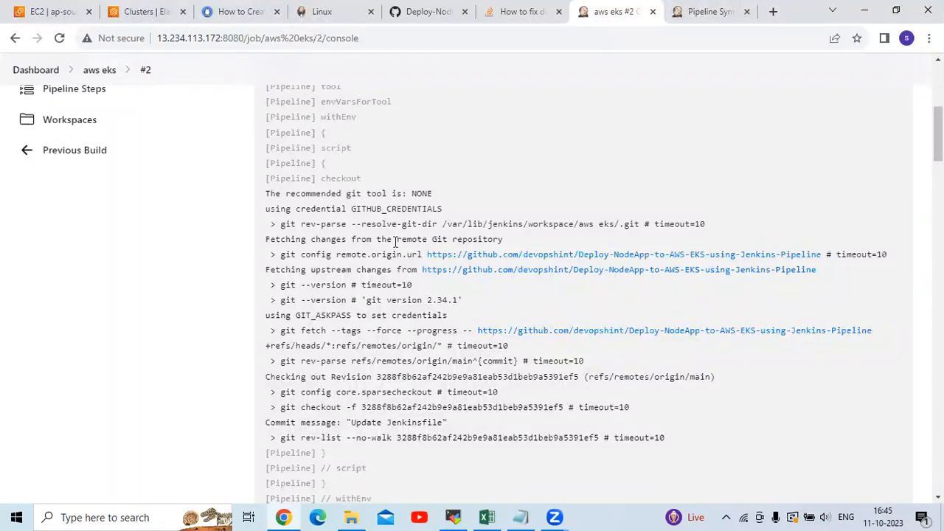
- Review the 'Node JS Build' stage in the console output and highlight the 'docker build -t devopshint/node-app-1.0 .' command
scroll(395, 245, down, 1)
scroll(358, 249, down, 5)
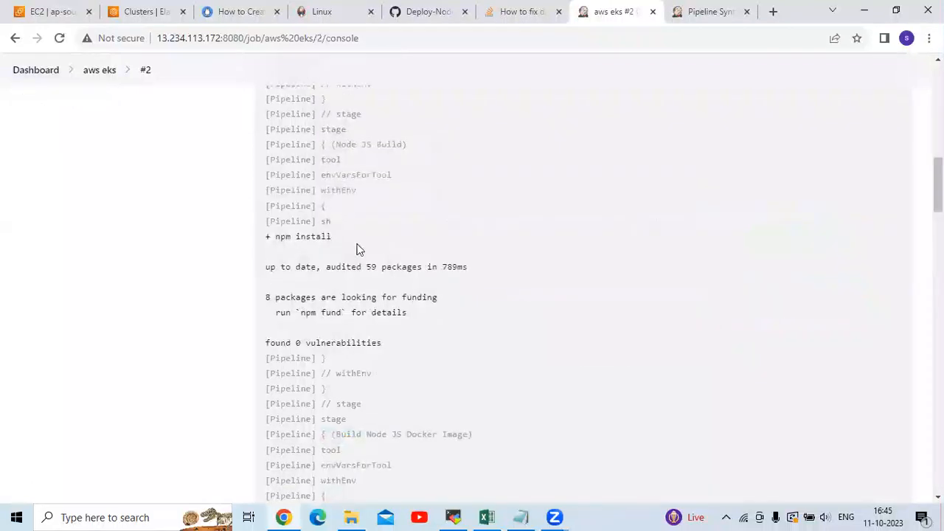
drag(298, 238, 325, 280)
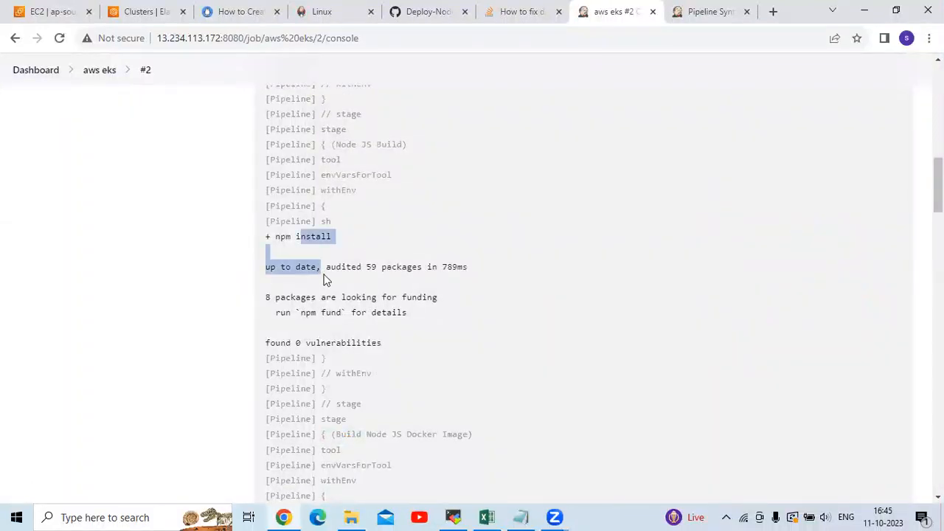
scroll(335, 312, down, 2)
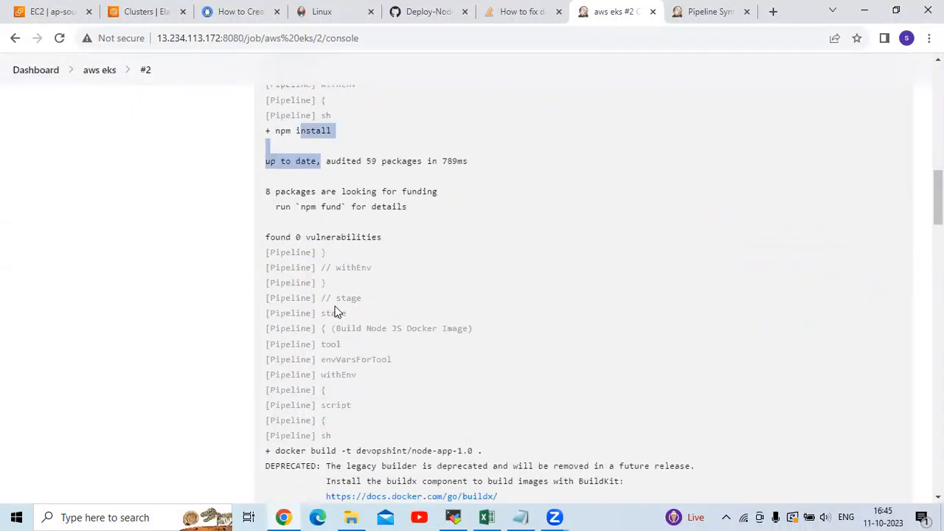
scroll(336, 312, down, 3)
scroll(289, 221, down, 2)
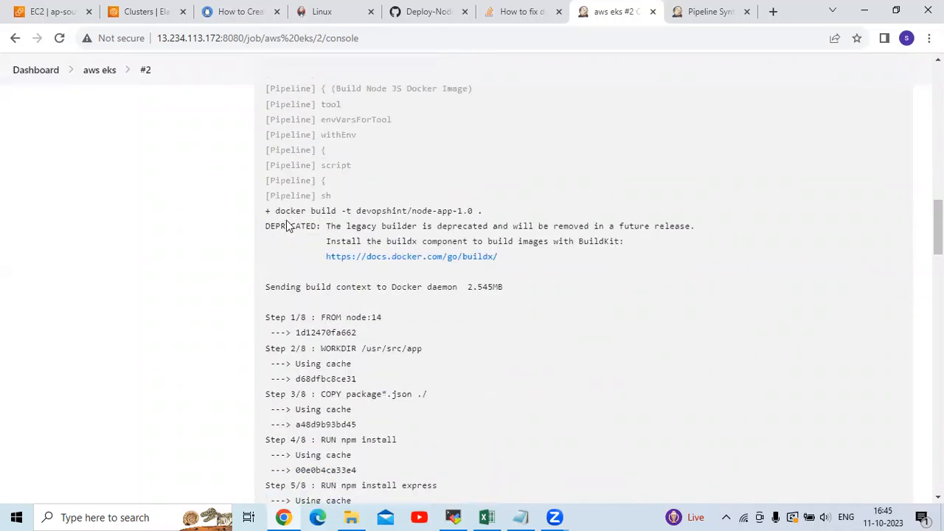
drag(273, 210, 487, 213)
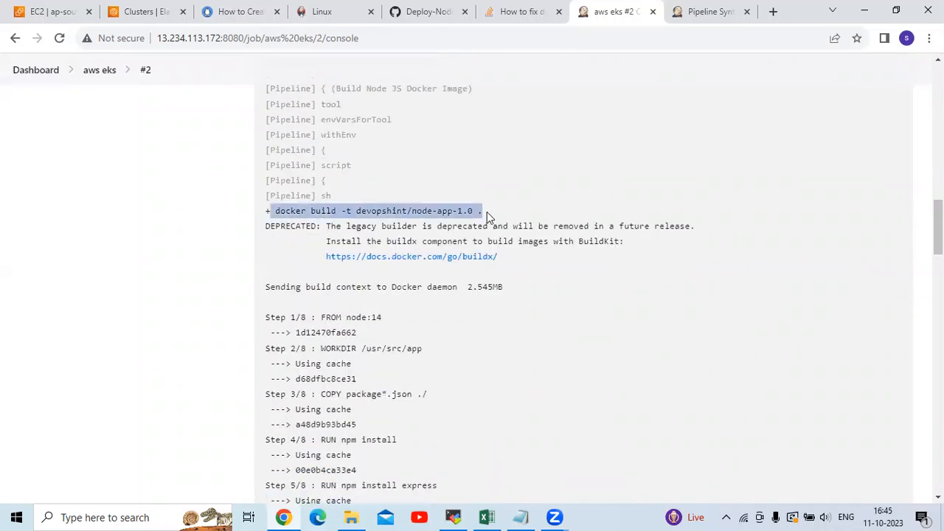
click(485, 214)
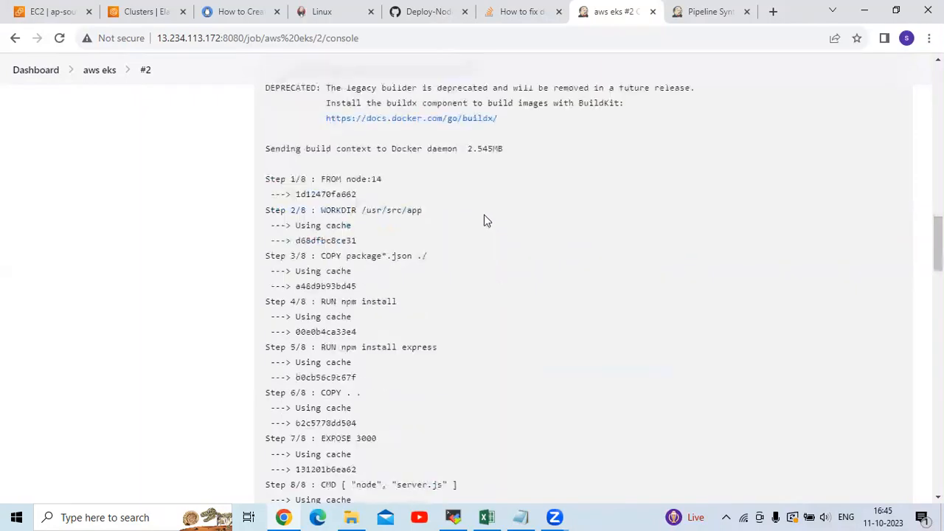
- Review the remaining Docker build steps in build #2's console output and highlight the image's build result line
scroll(482, 217, down, 6)
double_click(393, 199)
double_click(354, 184)
scroll(353, 188, down, 1)
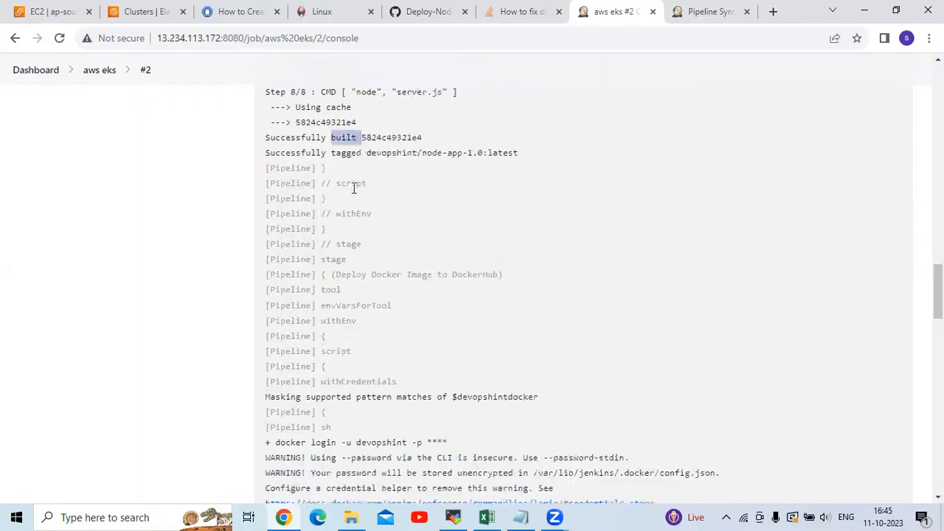
- Review the 'Deploy Docker Image to DockerHub' stage, highlighting the docker login output and the 'docker push devopshint/node-app-1.0' command
scroll(353, 197, down, 3)
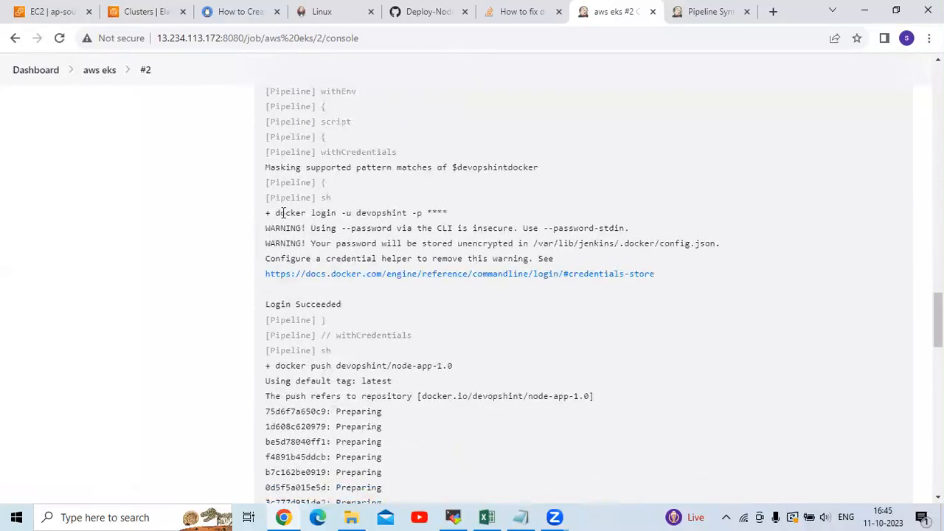
drag(275, 212, 571, 258)
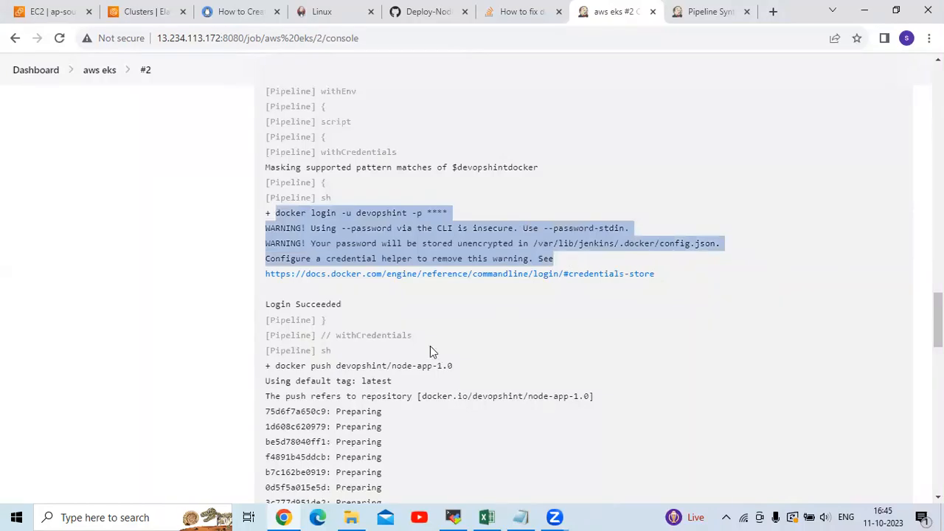
drag(402, 367, 454, 360)
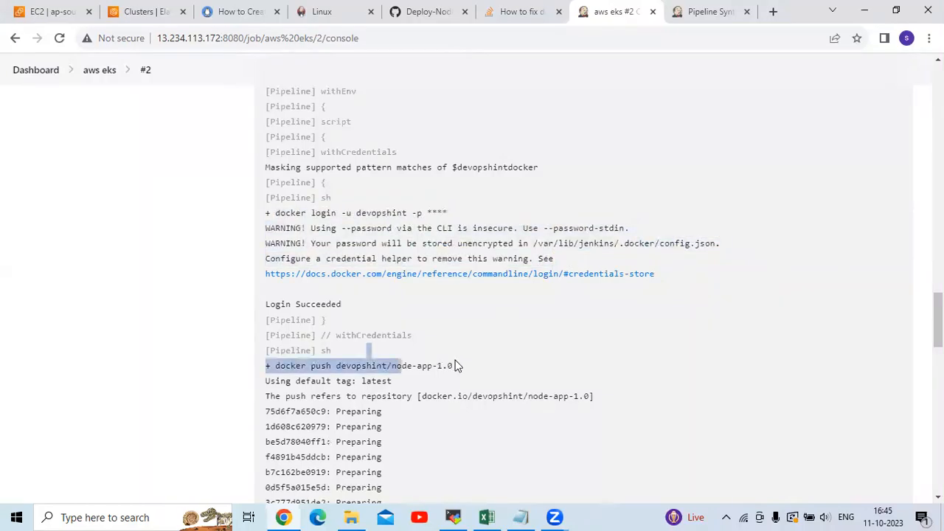
scroll(455, 366, down, 3)
- Examine the 'Deploying Node App to Kubernetes' stage, highlighting the 'kubectl get ns' command and each listed namespace
scroll(455, 366, down, 7)
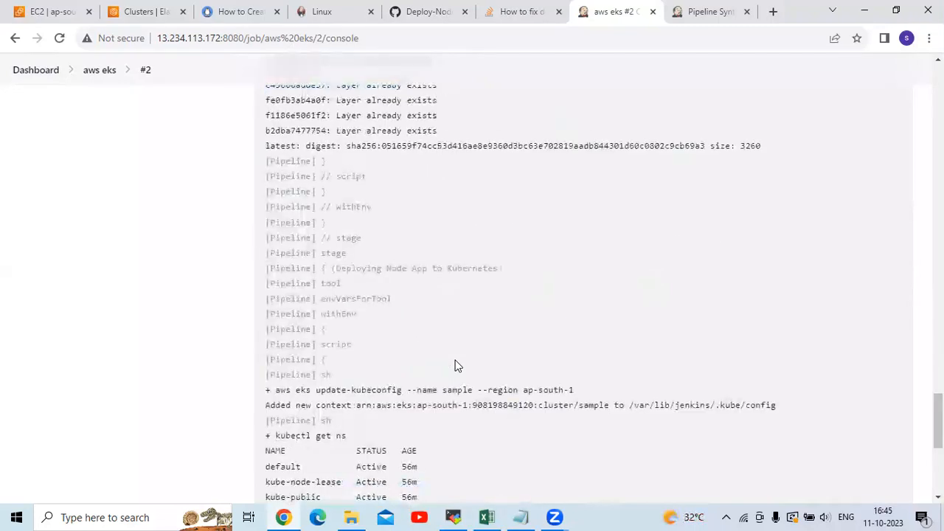
scroll(456, 365, down, 3)
scroll(295, 115, down, 1)
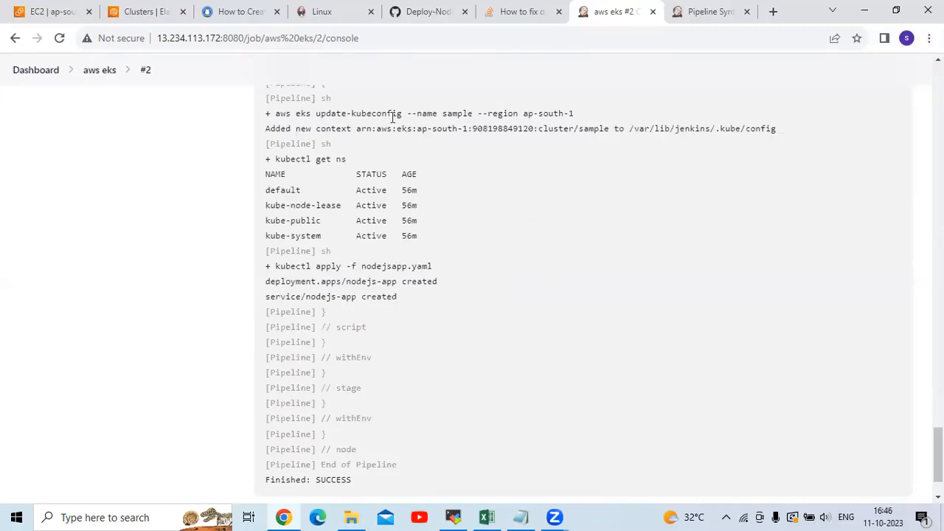
drag(285, 156, 347, 159)
double_click(296, 190)
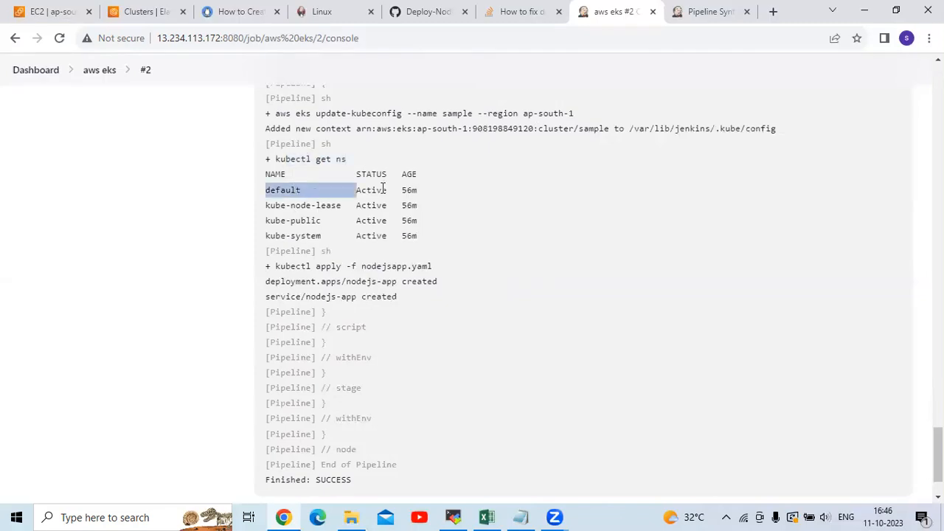
double_click(328, 206)
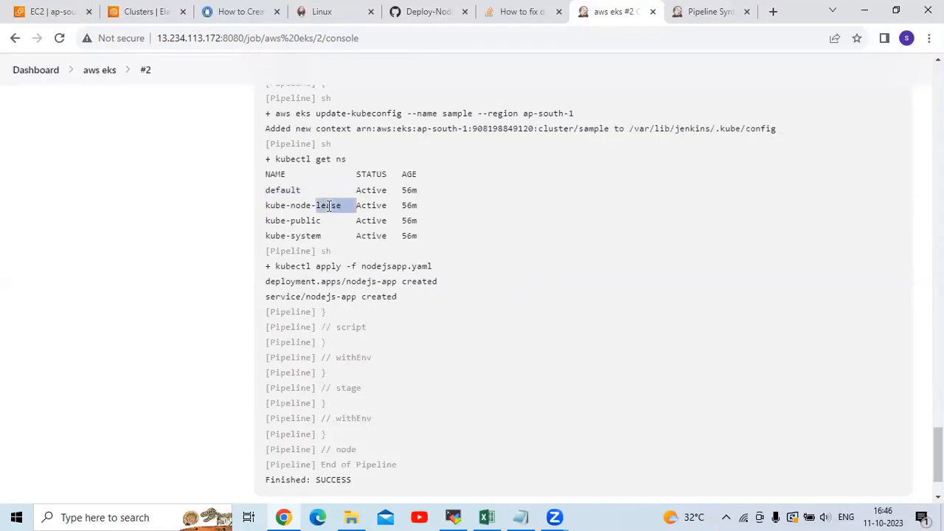
double_click(322, 220)
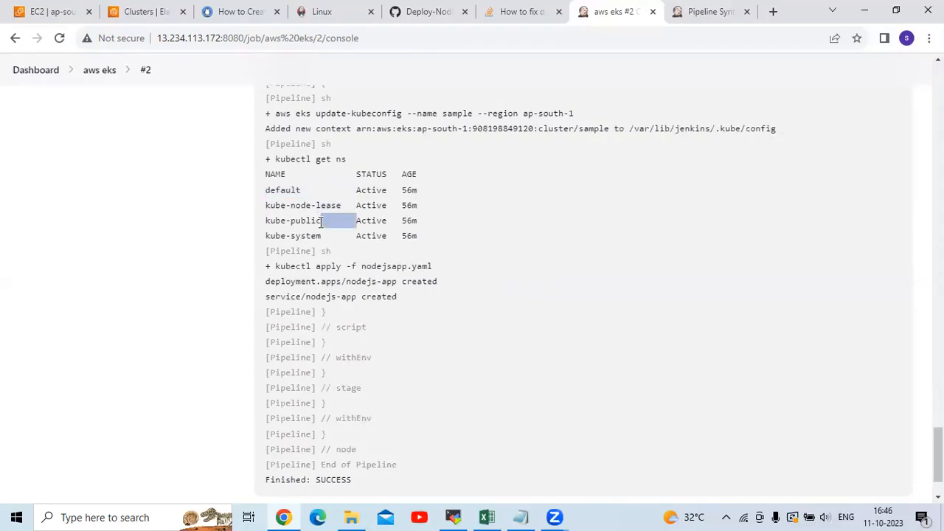
double_click(322, 235)
scroll(322, 235, down, 2)
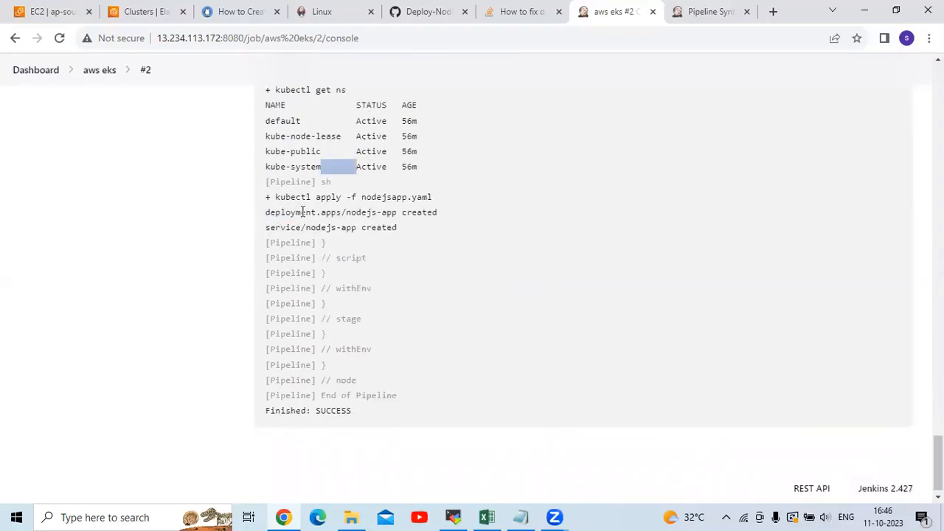
- Highlight the 'kubectl apply -f nodejsapp.yaml' command and its deployment and service output lines
click(304, 201)
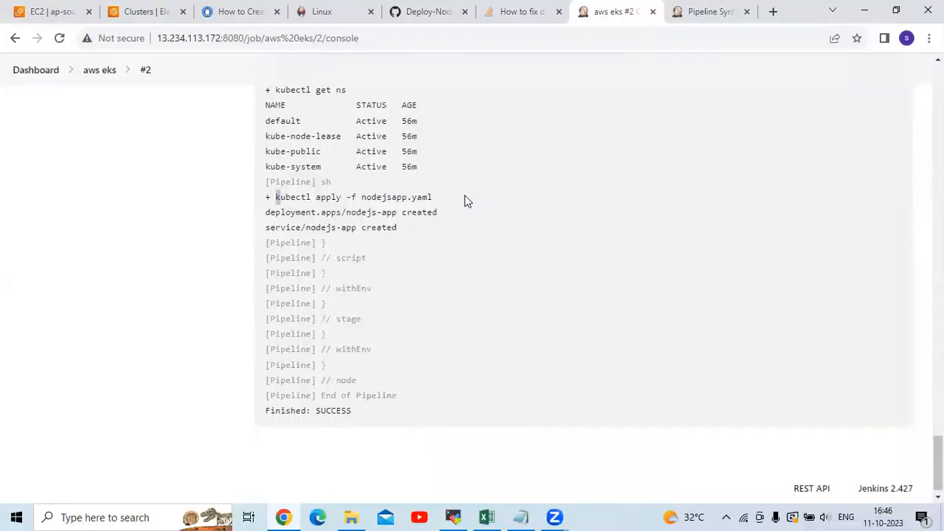
drag(464, 200, 463, 200)
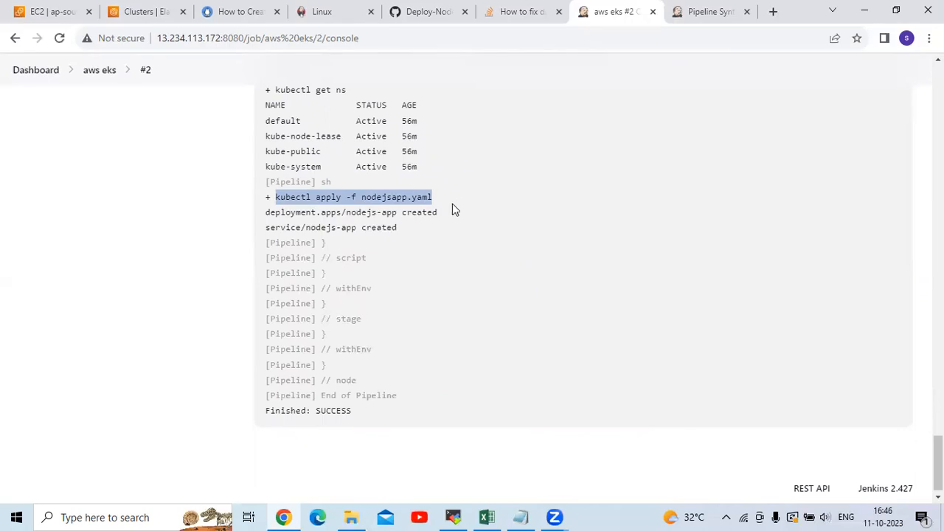
drag(266, 210, 419, 230)
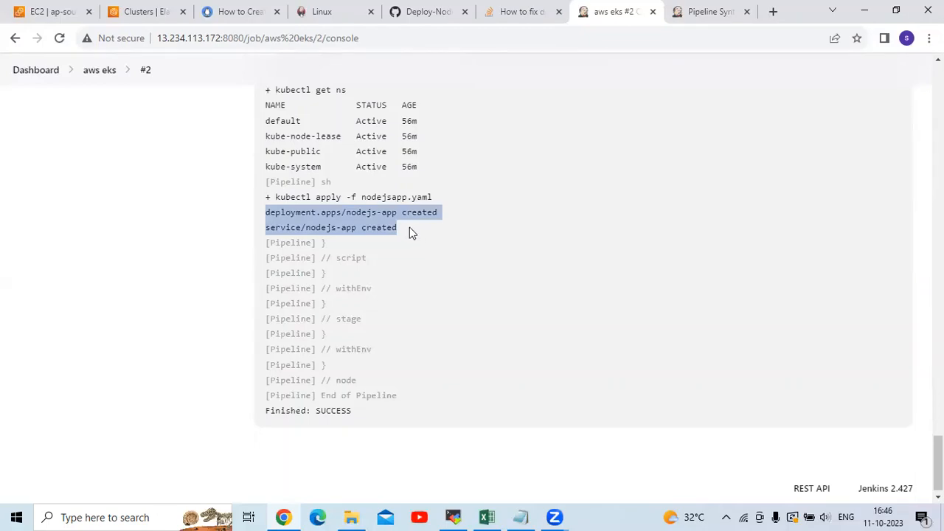
- Switch to Notepad, review the start of the saved pipeline script and clear the text selection
click(521, 517)
scroll(471, 325, up, 15)
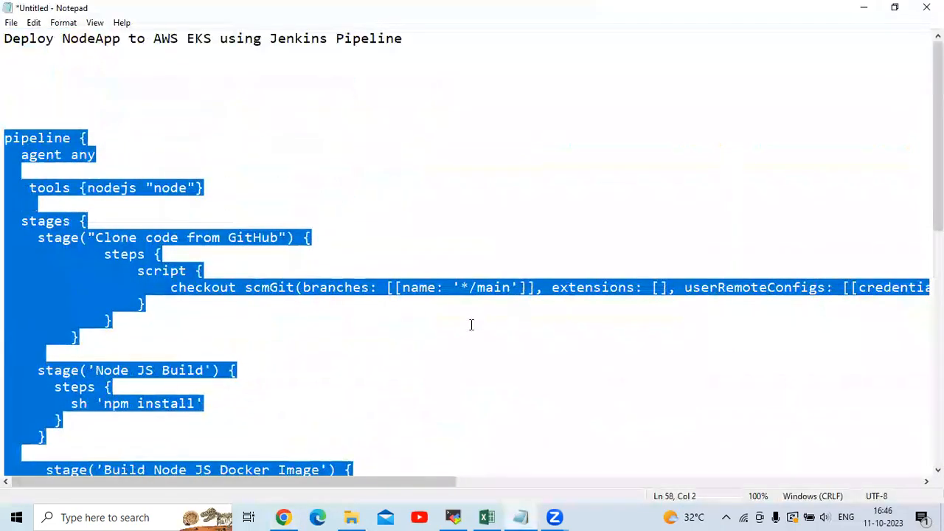
click(450, 253)
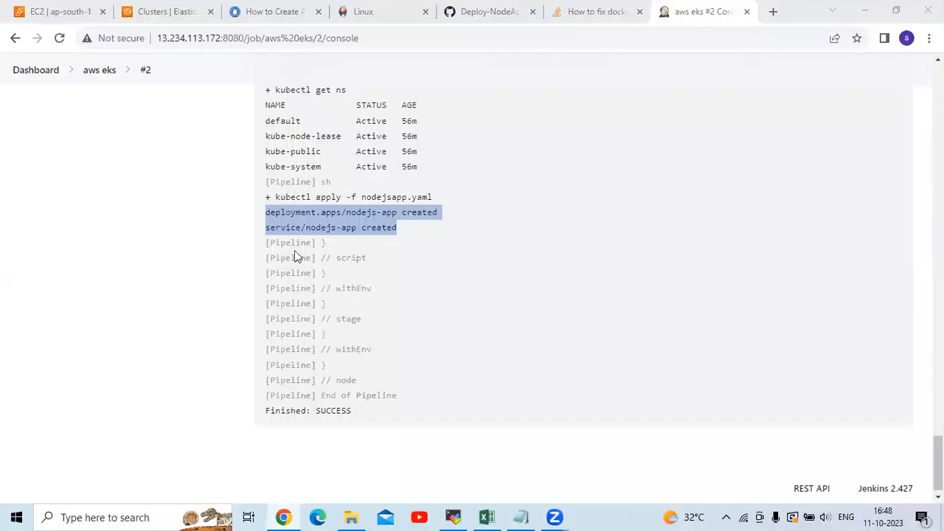
- Check the final status line of build #2 in Jenkins, then return to the beginning of the console output
click(310, 432)
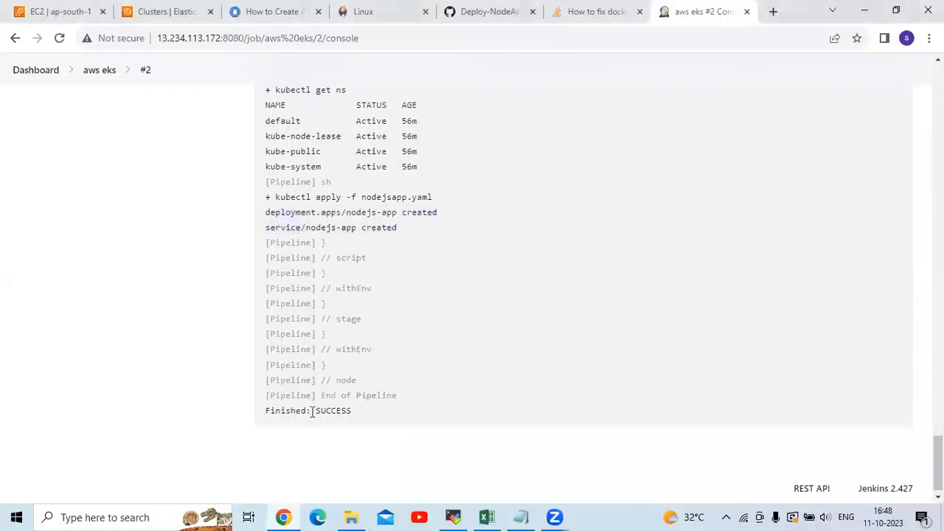
double_click(352, 415)
scroll(354, 415, up, 20)
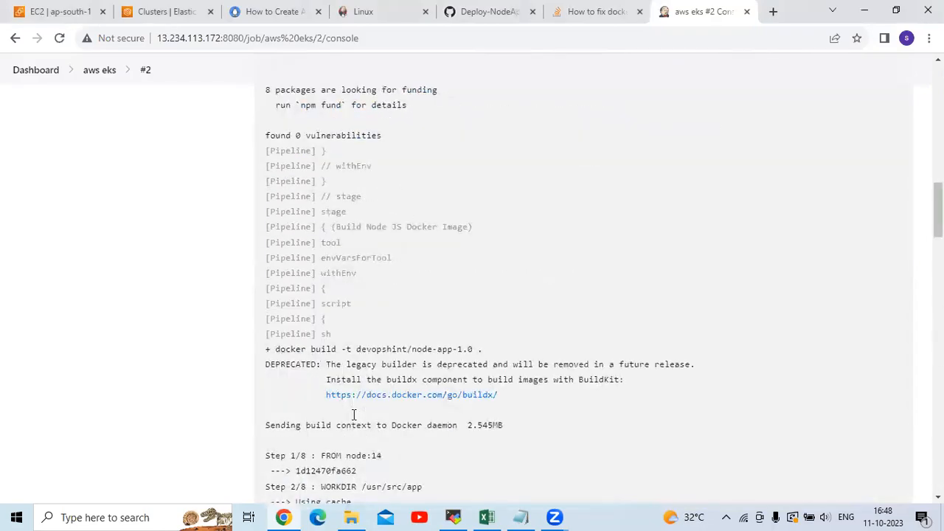
scroll(353, 414, up, 10)
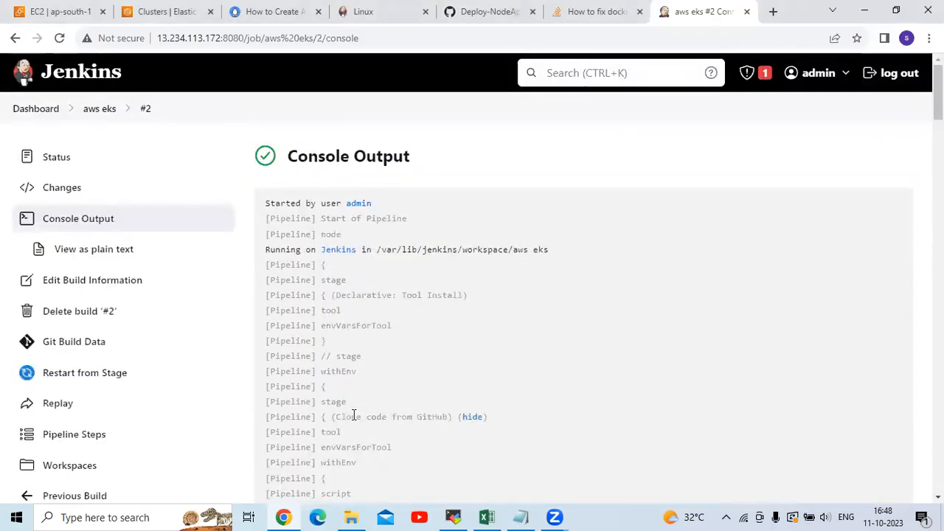
- Switch to the MobaXterm terminal and list the cluster's pods with 'kubectl get pods'
key(alt+Tab)
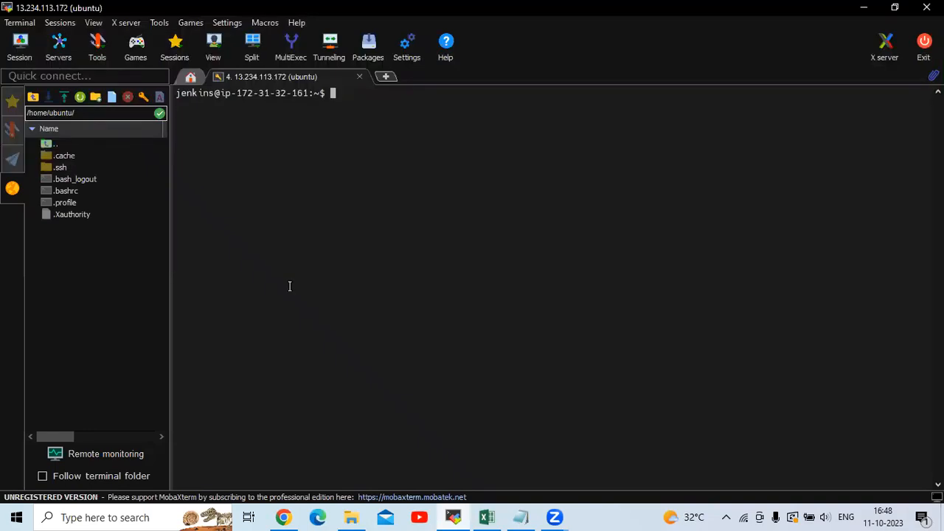
text(kubect)
key(BackSpace)
text(l get pods)
key(Return)
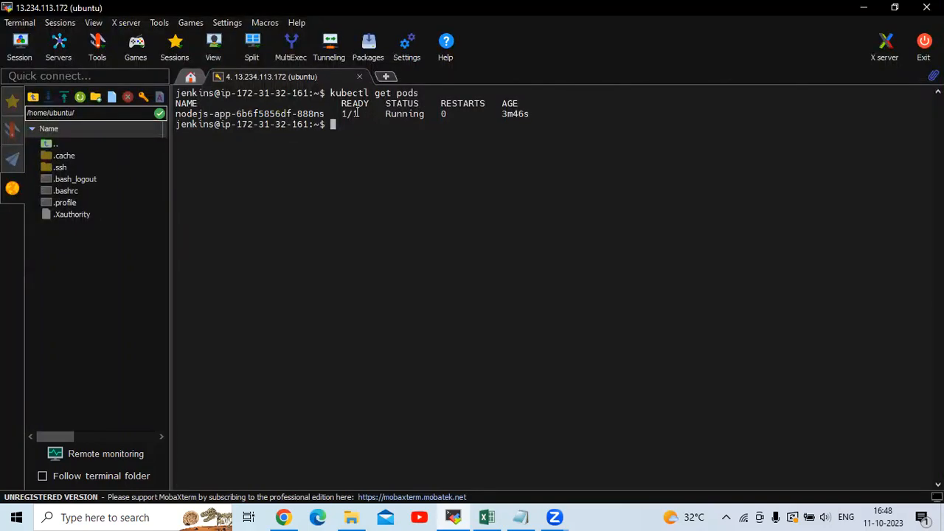
- List the cluster's services with 'kubectl get svc' and highlight the nodejs-app LoadBalancer entry, then clear the highlight
key(Up)
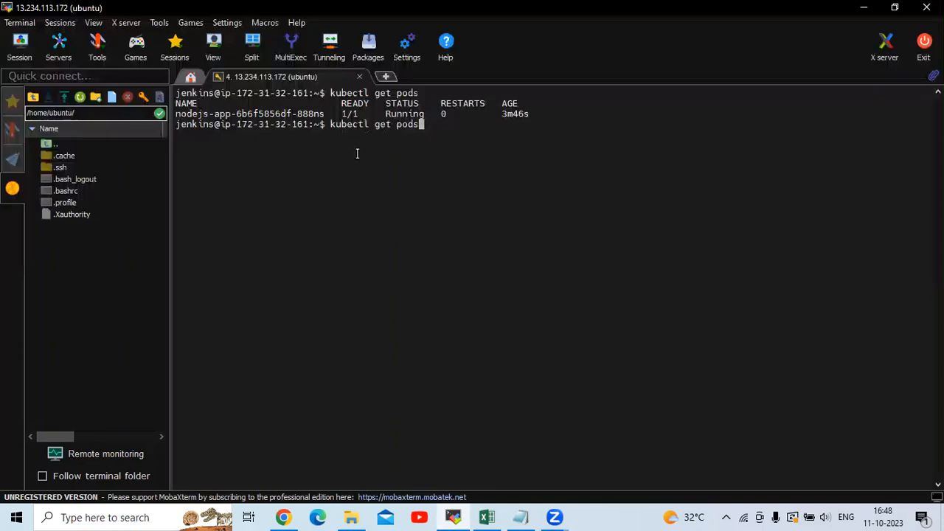
key(BackSpace)
key(BackSpace)
key(BackSpace)
key(BackSpace)
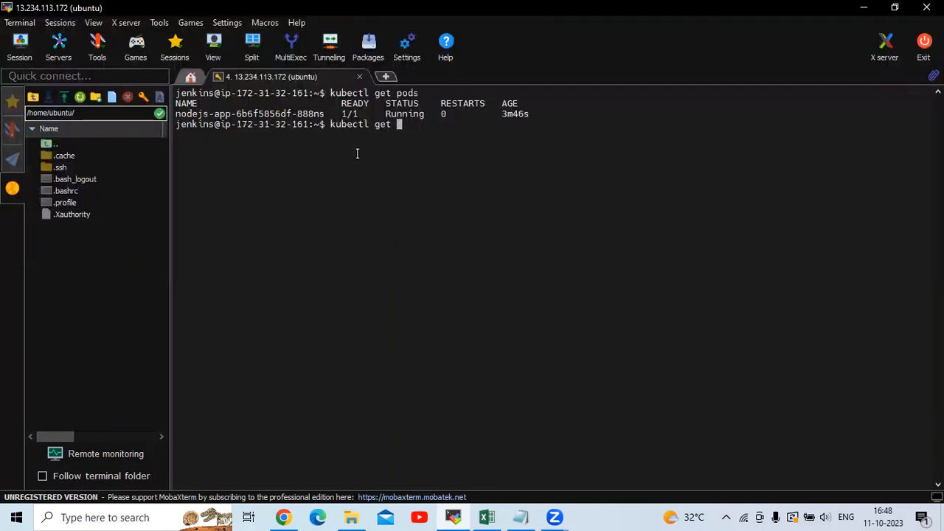
text(svc)
key(Return)
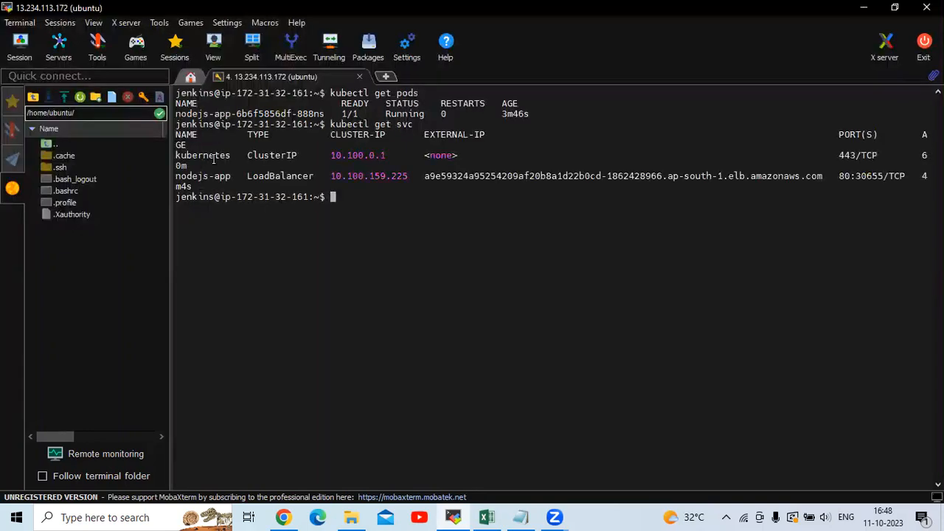
triple_click(209, 186)
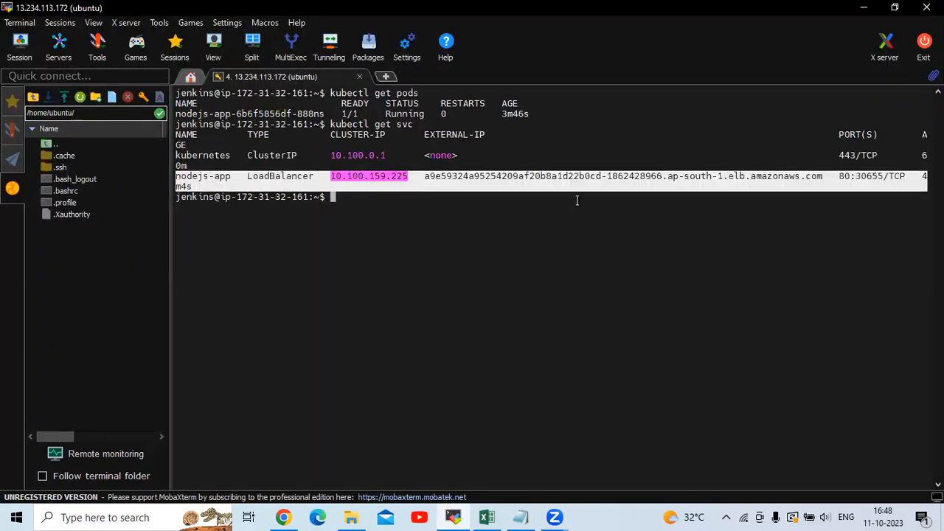
click(730, 225)
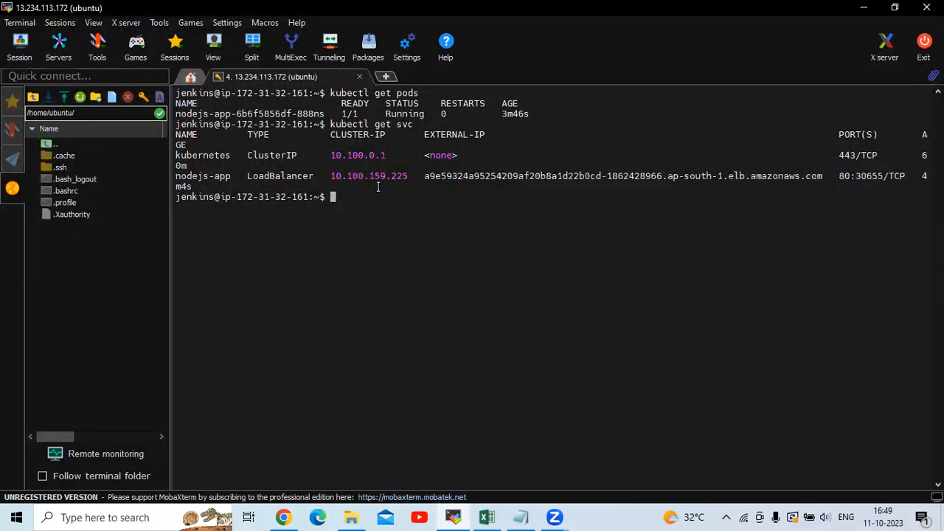